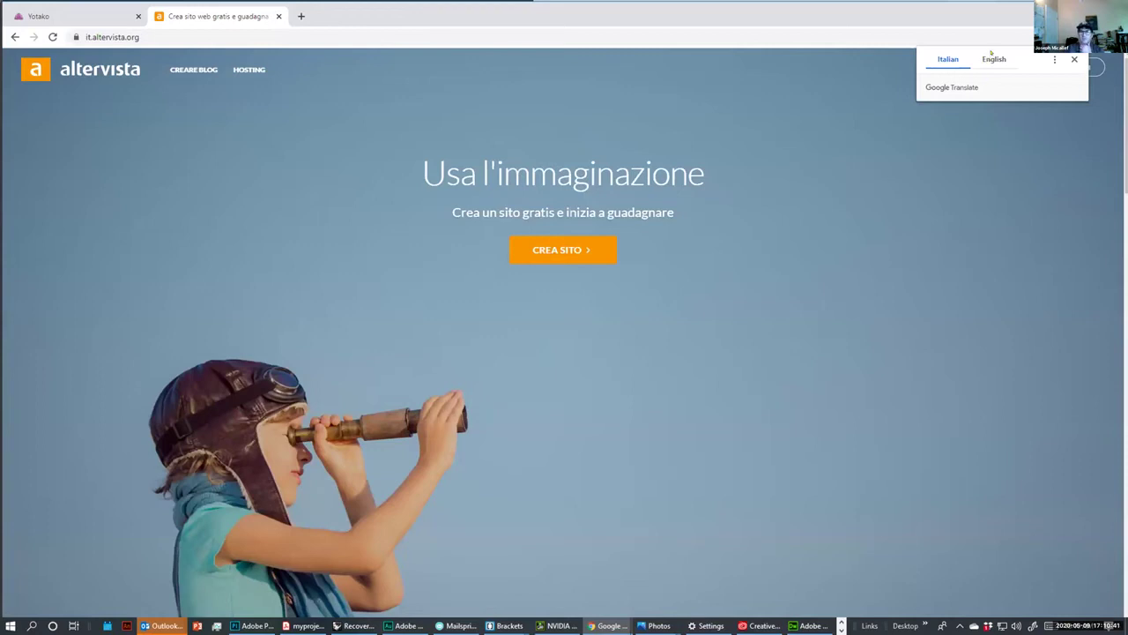
# Translate the Altervista page into English and begin the free hosting registration with the Activate Hosting option.
pyautogui.click(994, 56)
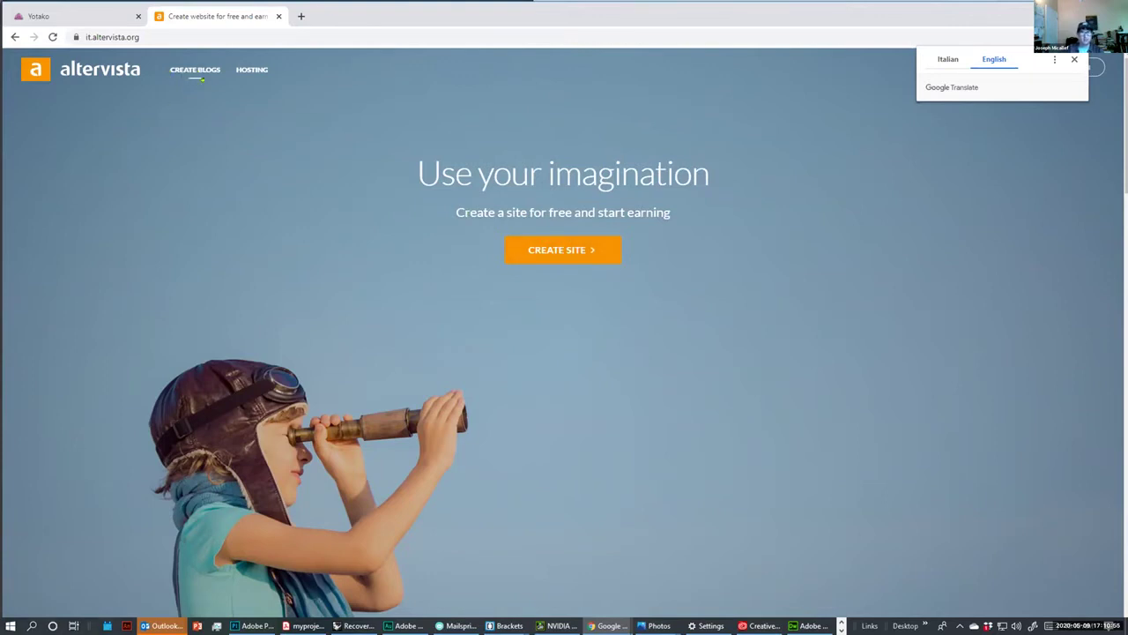
pyautogui.click(251, 68)
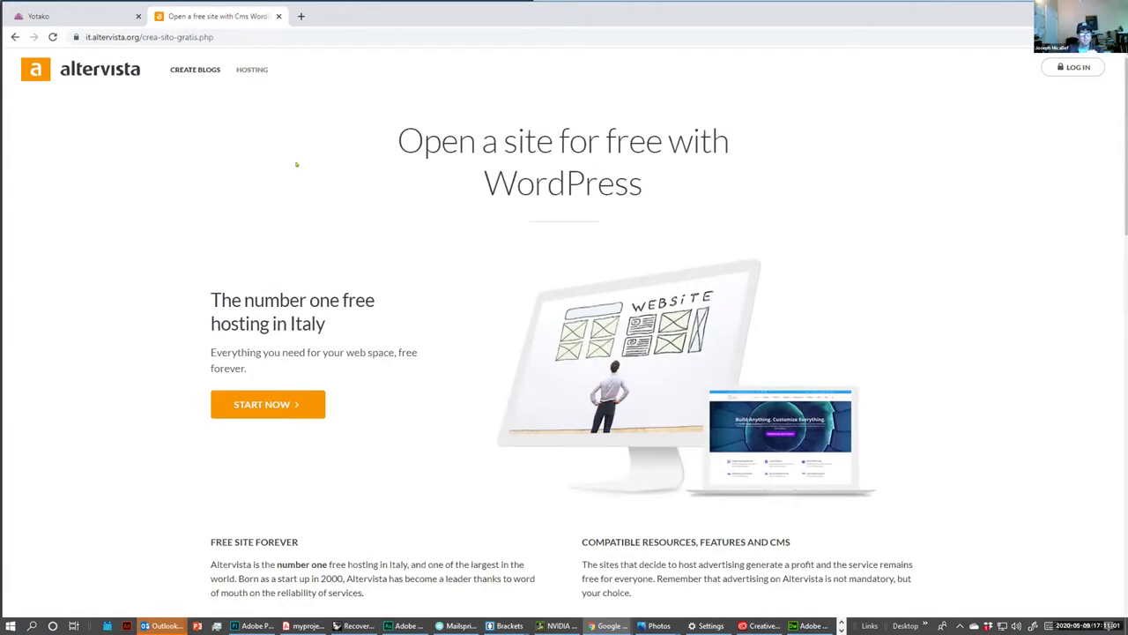
pyautogui.scroll(-1, 296, 164)
pyautogui.scroll(1, 305, 158)
pyautogui.click(265, 404)
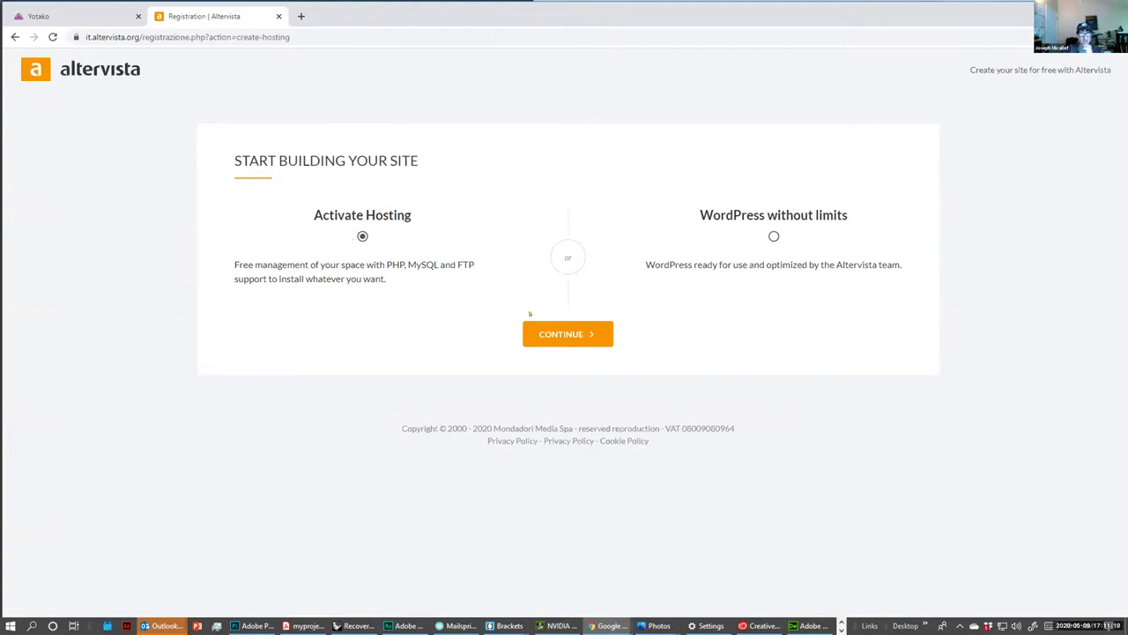
pyautogui.click(560, 334)
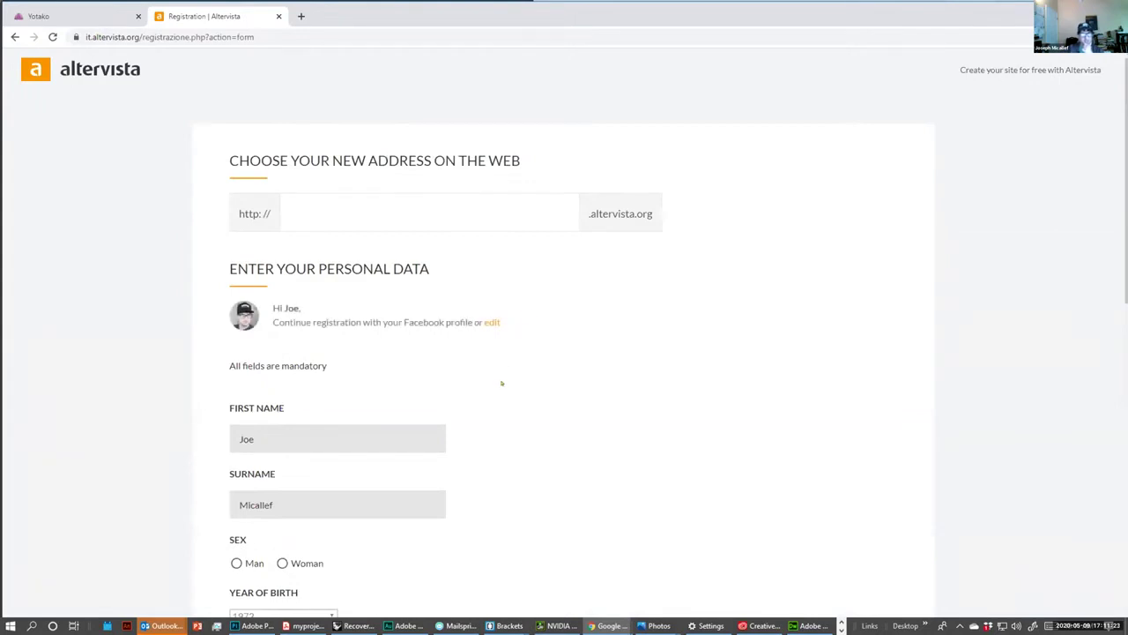
# Clear the prefilled Facebook profile data from the registration form and review its mandatory personal data fields.
pyautogui.scroll(-2, 501, 383)
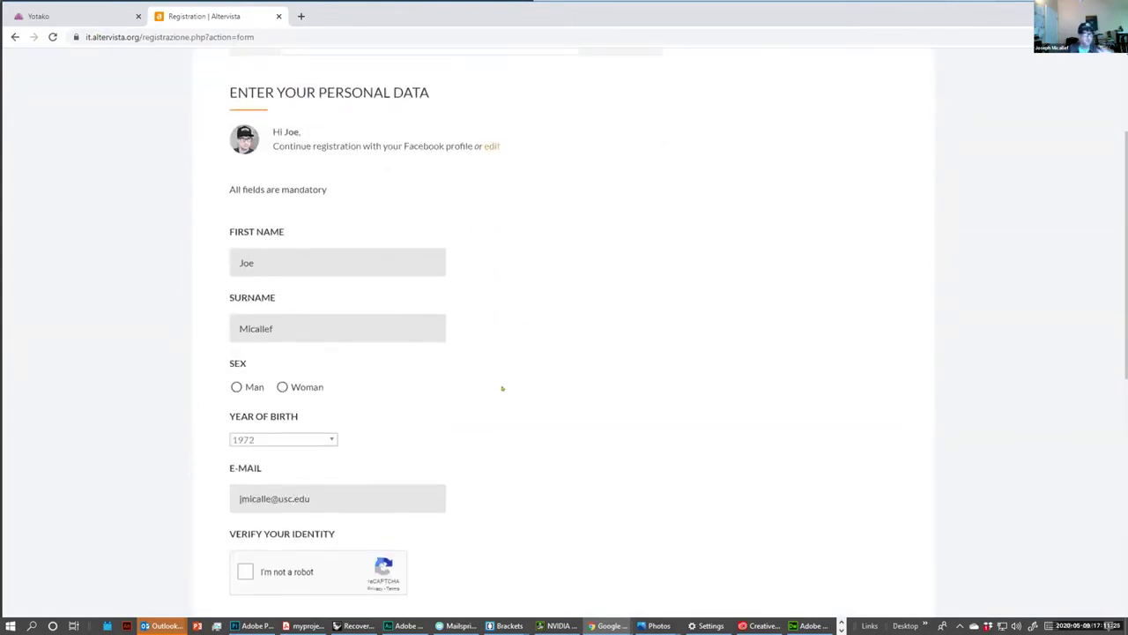
pyautogui.scroll(1, 502, 382)
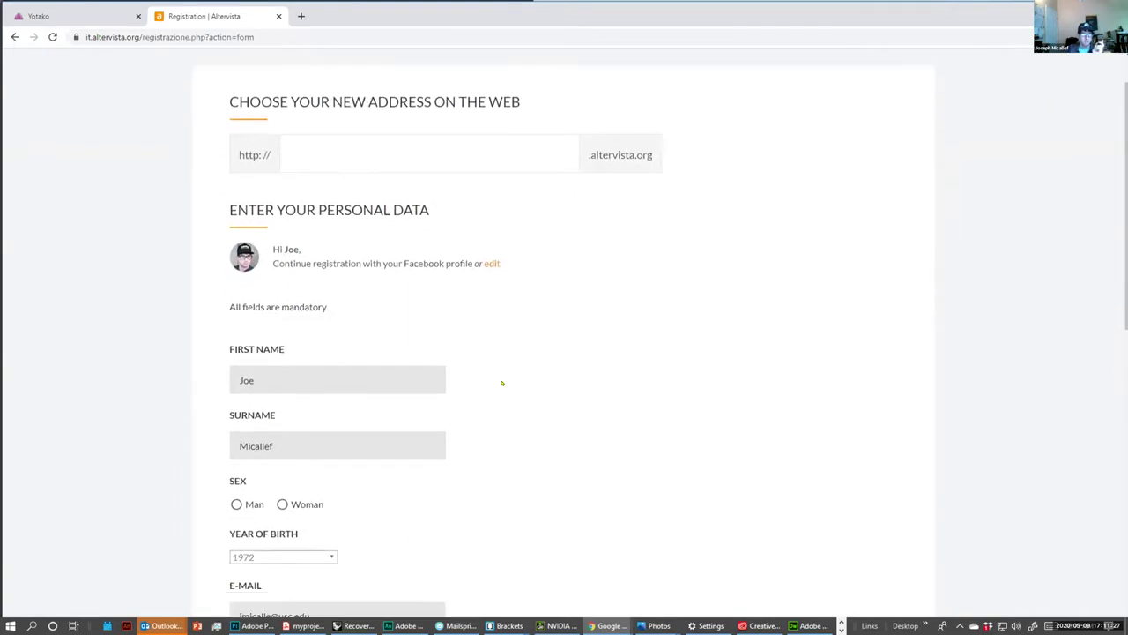
pyautogui.click(492, 263)
pyautogui.scroll(-2, 343, 420)
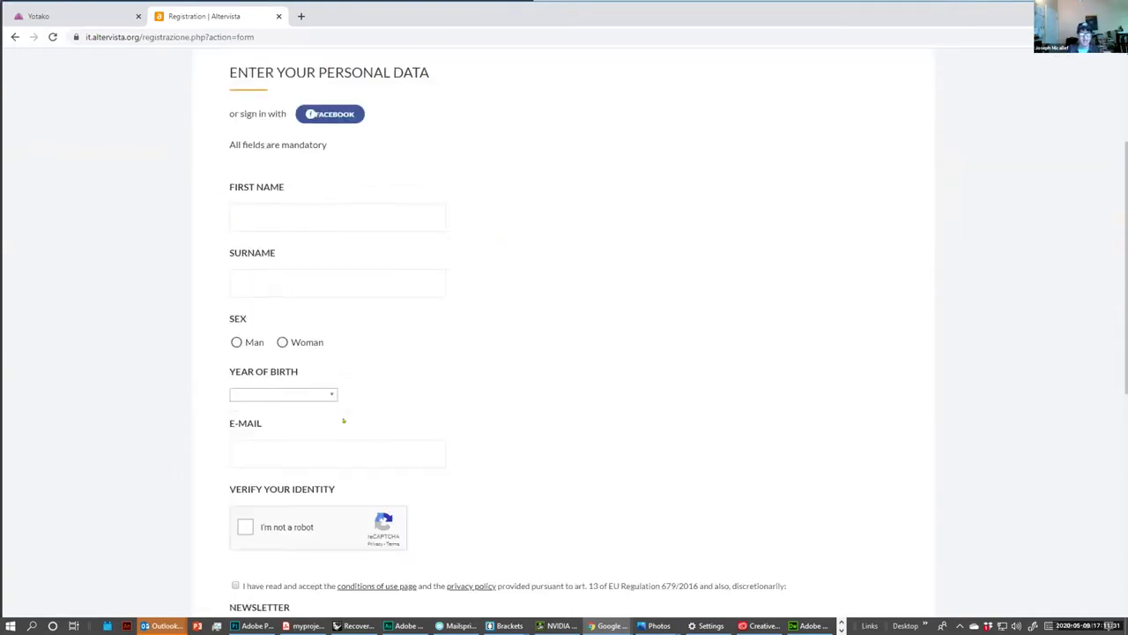
pyautogui.scroll(3, 343, 420)
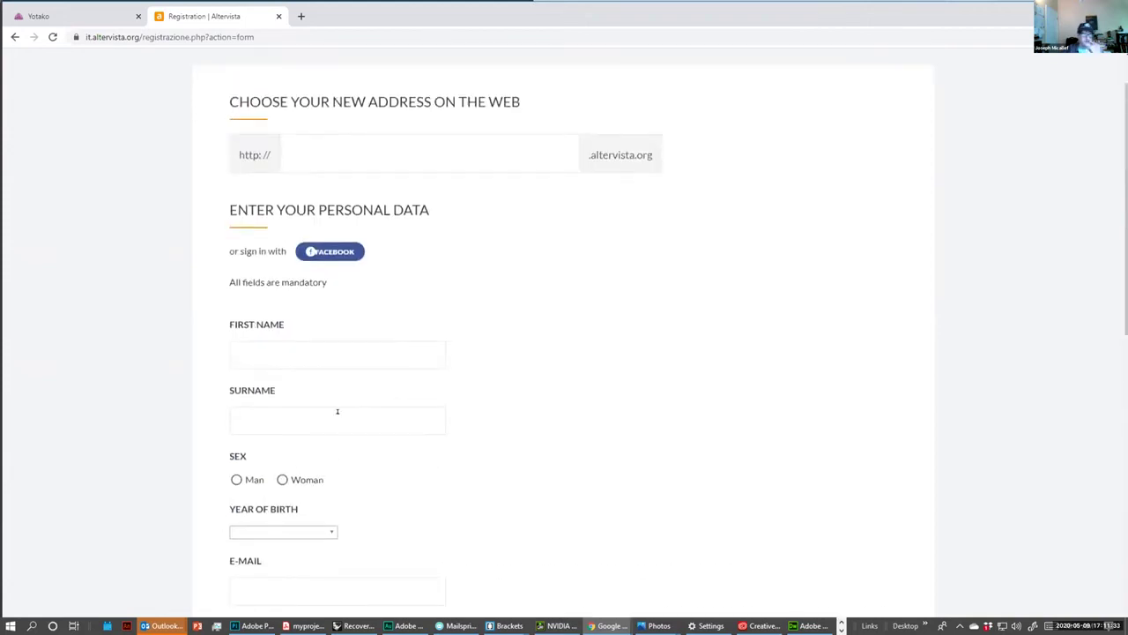
pyautogui.scroll(-2, 346, 393)
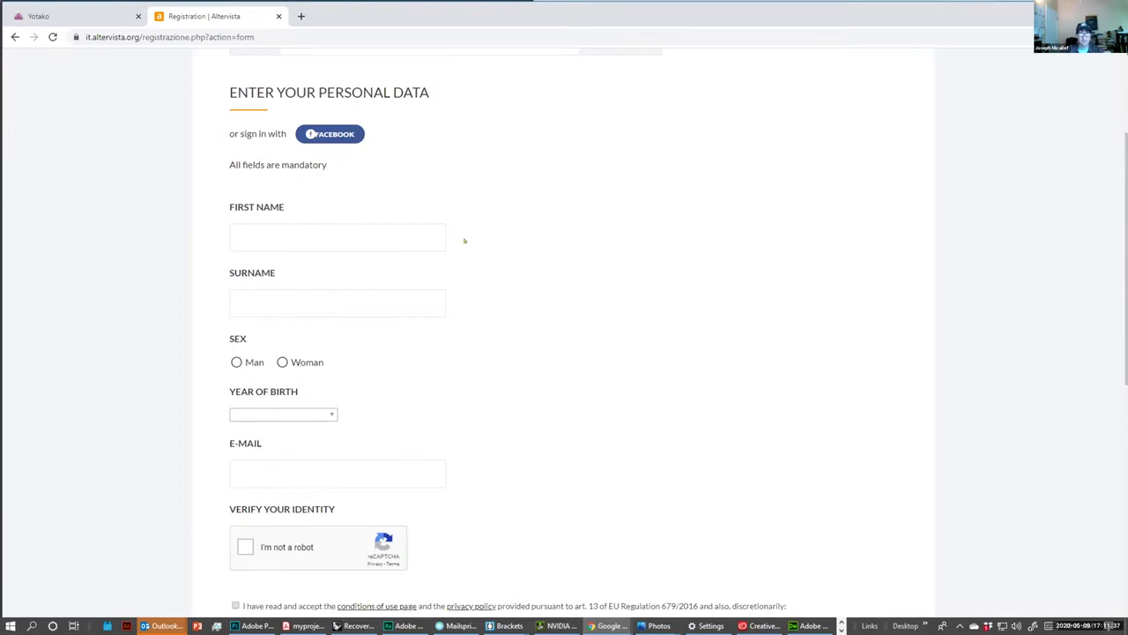
pyautogui.scroll(2, 489, 225)
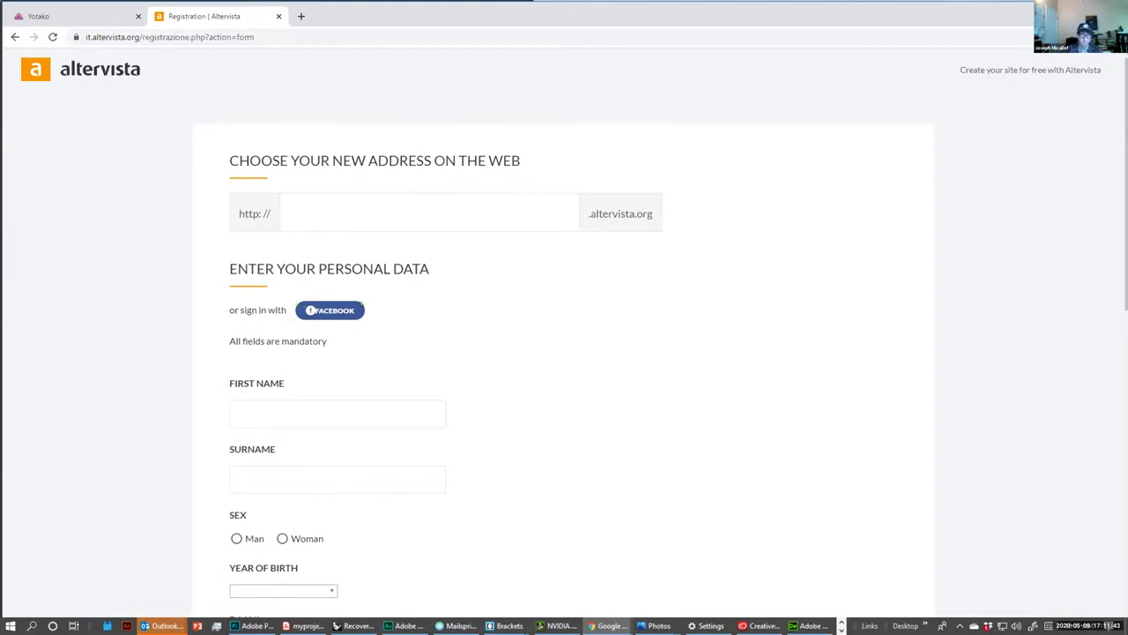
# Try amazon as the new site's altervista.org web address.
pyautogui.click(567, 213)
pyautogui.write('am')
pyautogui.press('BackSpace')
pyautogui.press('BackSpace')
pyautogui.write('t')
pyautogui.write('ama')
pyautogui.write('zon')
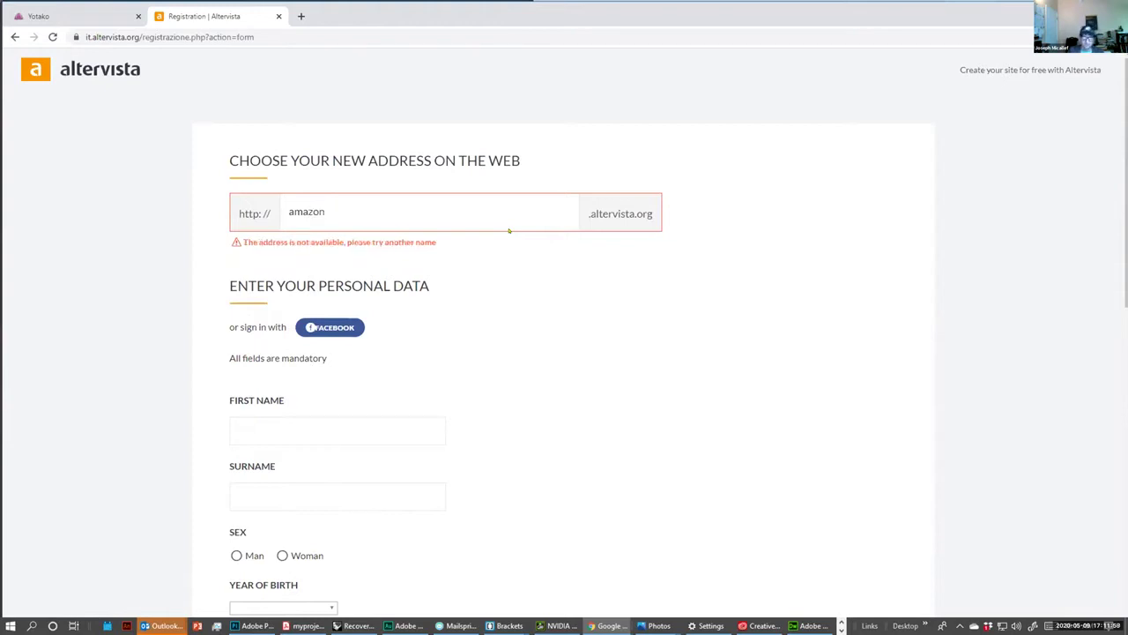
pyautogui.press('BackSpace')
pyautogui.write('n')
# Set the new site's web address to superpizza and look over the personal data section.
pyautogui.press('BackSpace')
pyautogui.press('BackSpace')
pyautogui.press('BackSpace')
pyautogui.press('BackSpace')
pyautogui.press('BackSpace')
pyautogui.press('BackSpace')
pyautogui.write('superpizza')
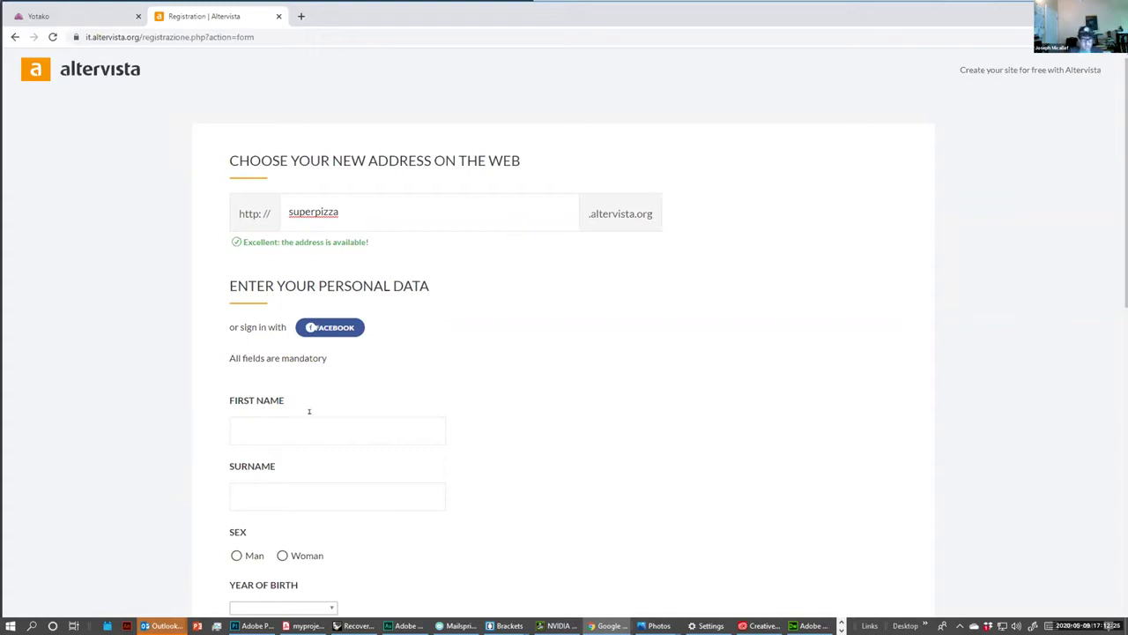
pyautogui.scroll(-1, 309, 405)
pyautogui.scroll(1, 310, 388)
pyautogui.scroll(-3, 315, 390)
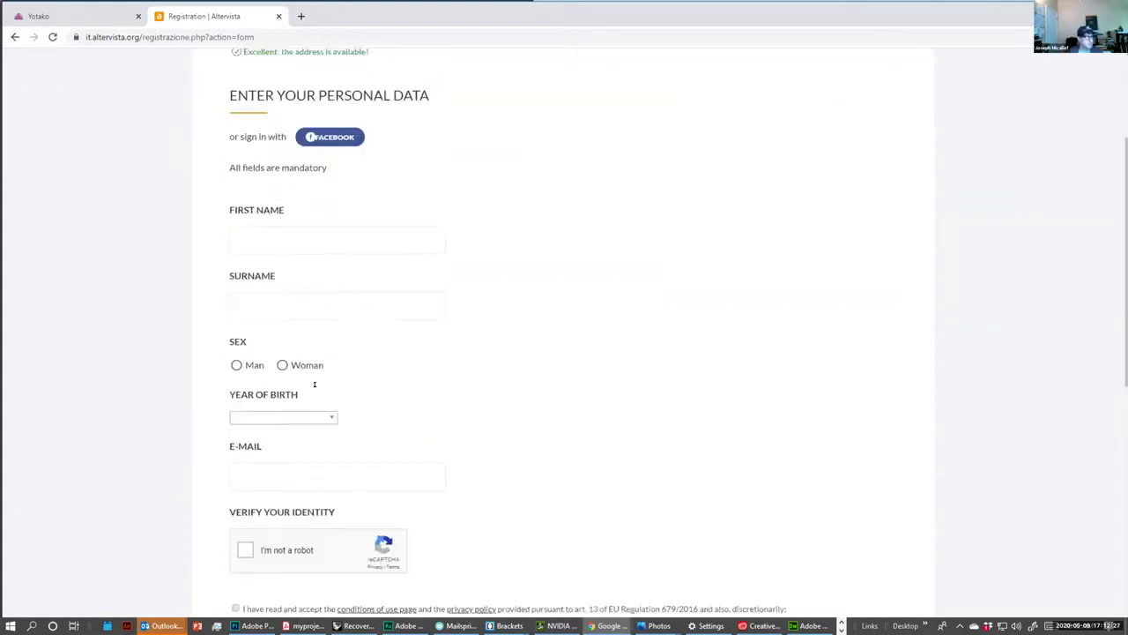
pyautogui.scroll(1, 316, 388)
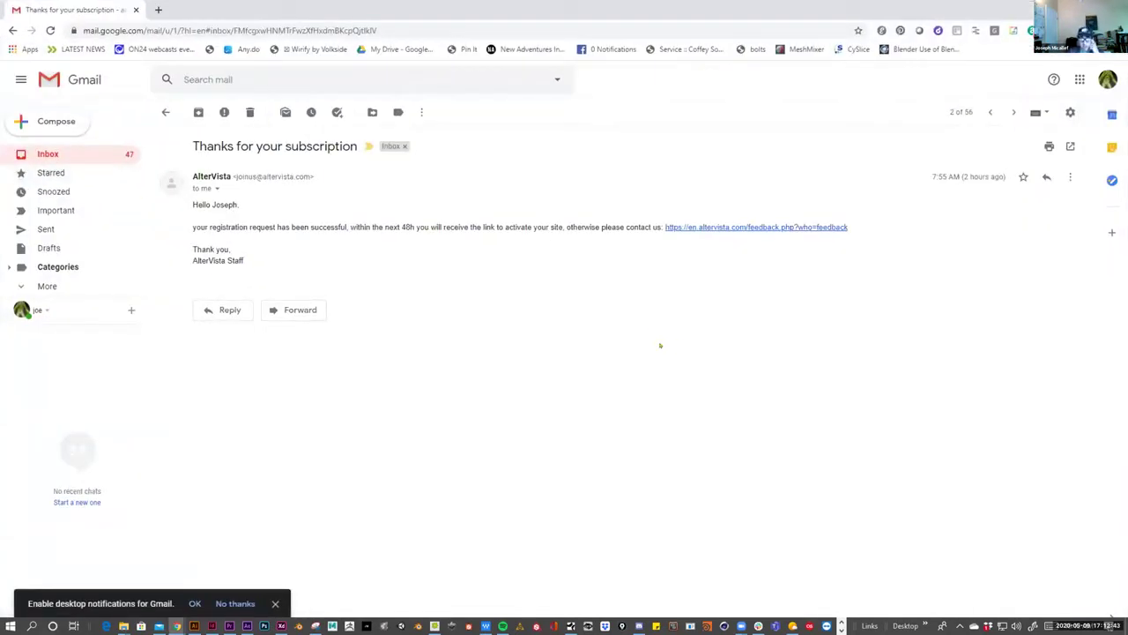
# Open the "Activate logolab" email in the Gmail inbox and copy its username and password lines.
pyautogui.click(13, 30)
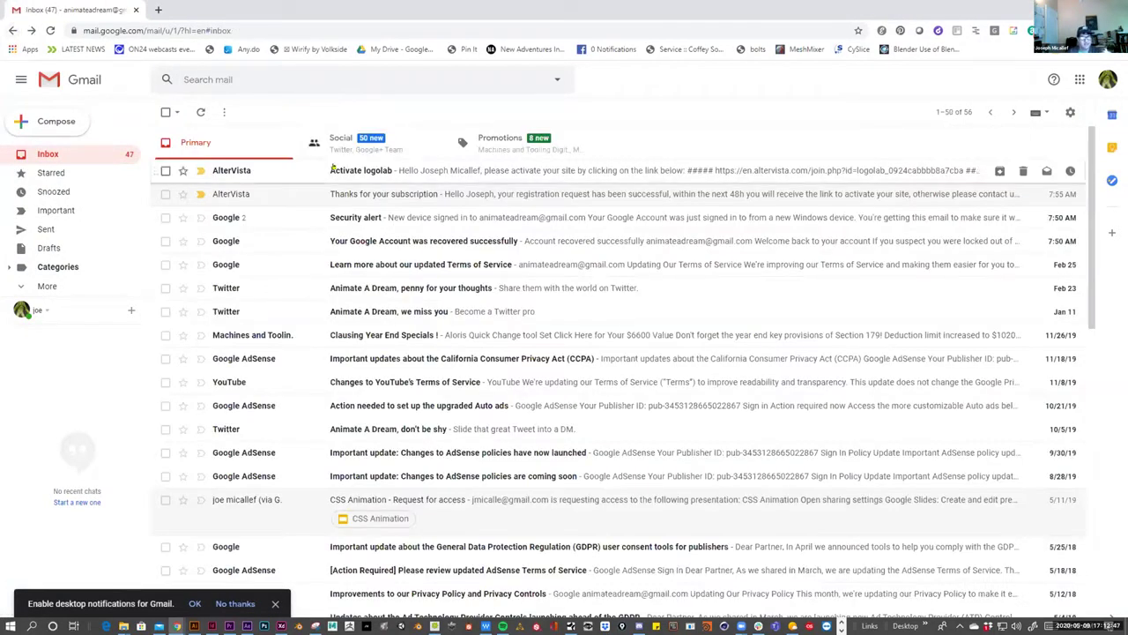
pyautogui.click(340, 173)
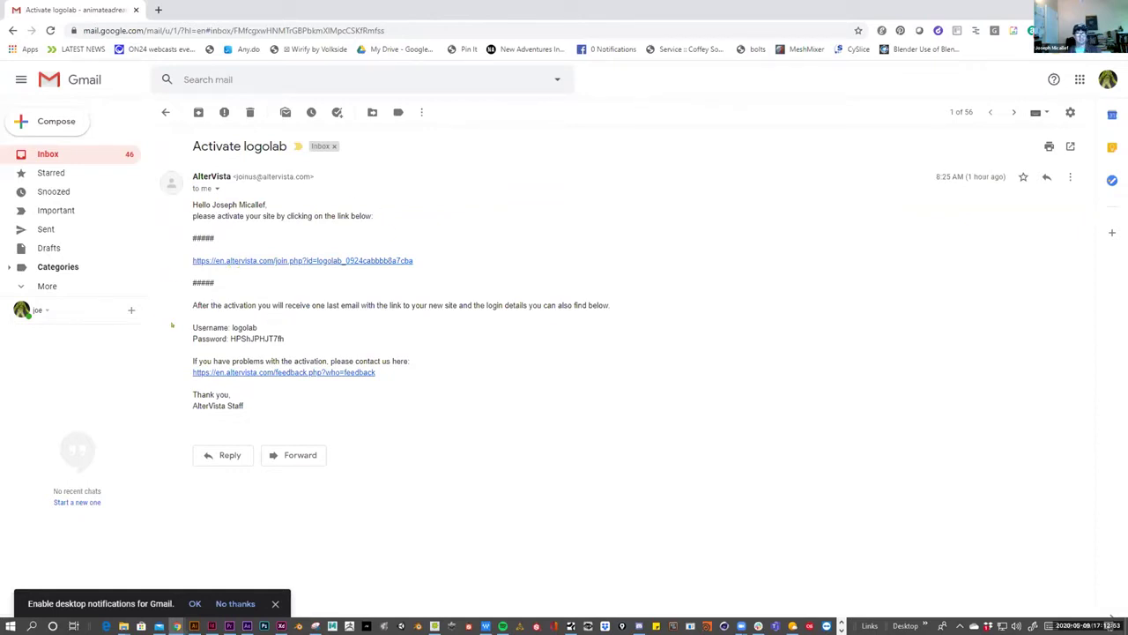
pyautogui.moveTo(202, 420); pyautogui.dragTo(191, 325)
pyautogui.click(296, 341)
pyautogui.click(189, 324)
pyautogui.moveTo(294, 336); pyautogui.dragTo(186, 317)
pyautogui.hotkey('ctrl', 'c')
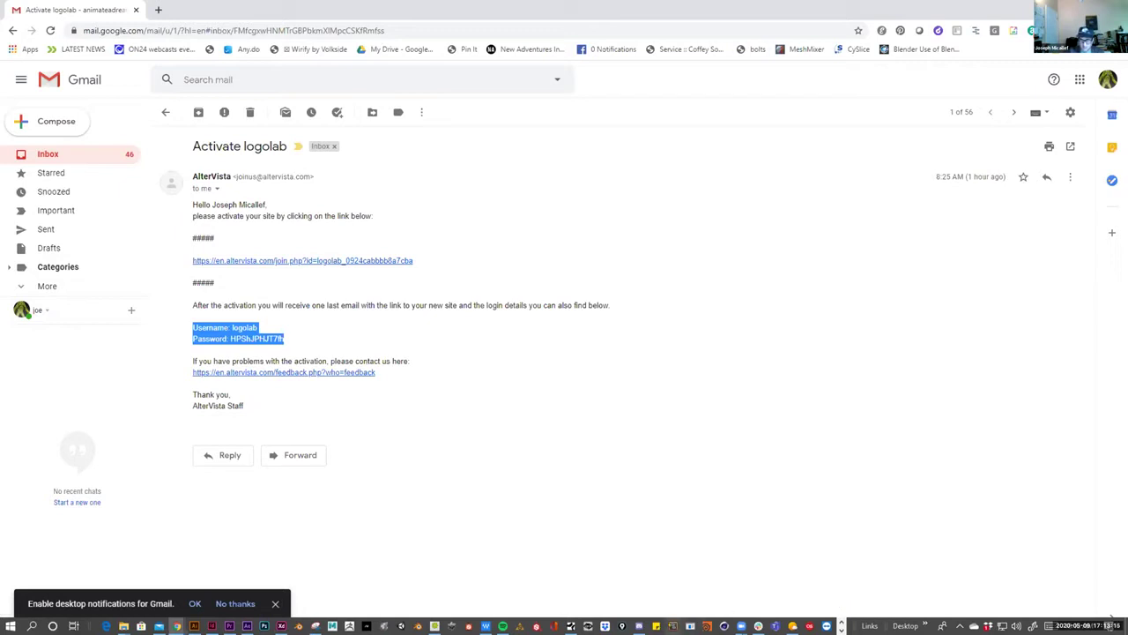
# Paste the copied account username and password into a new note in Sticky Notes, and close the notes list.
pyautogui.click(656, 626)
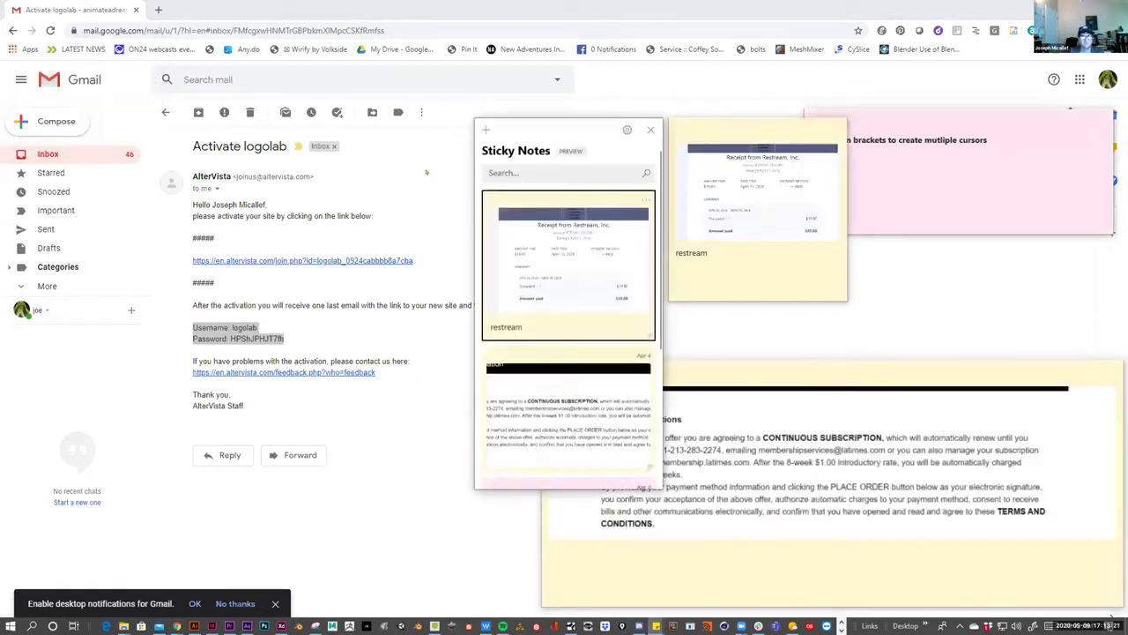
pyautogui.click(487, 129)
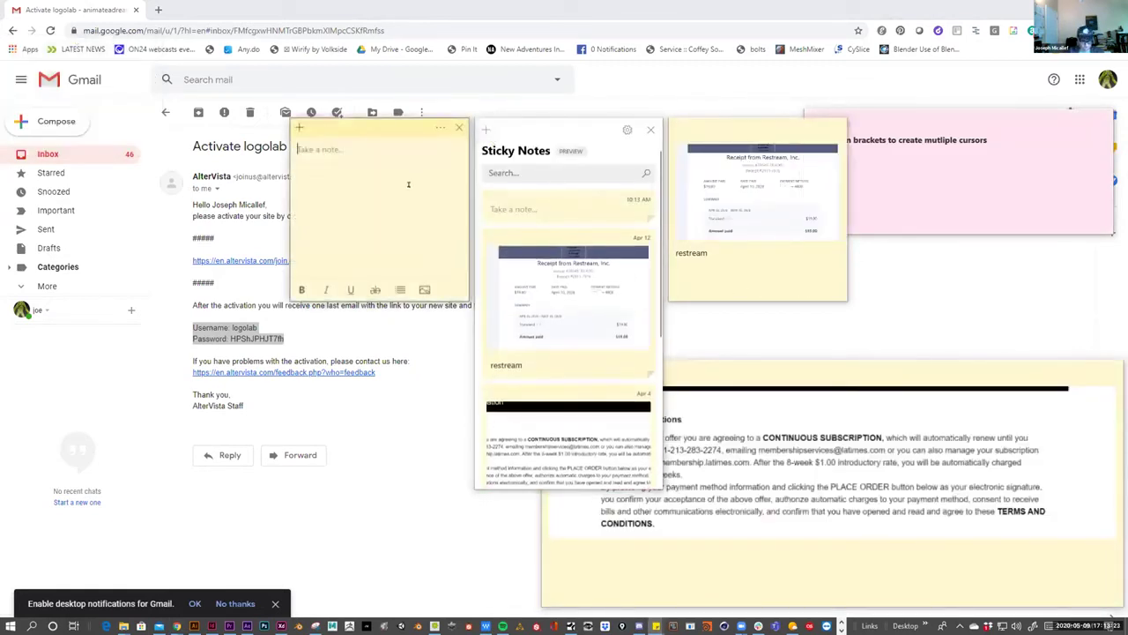
pyautogui.hotkey('ctrl', 'v')
pyautogui.click(650, 130)
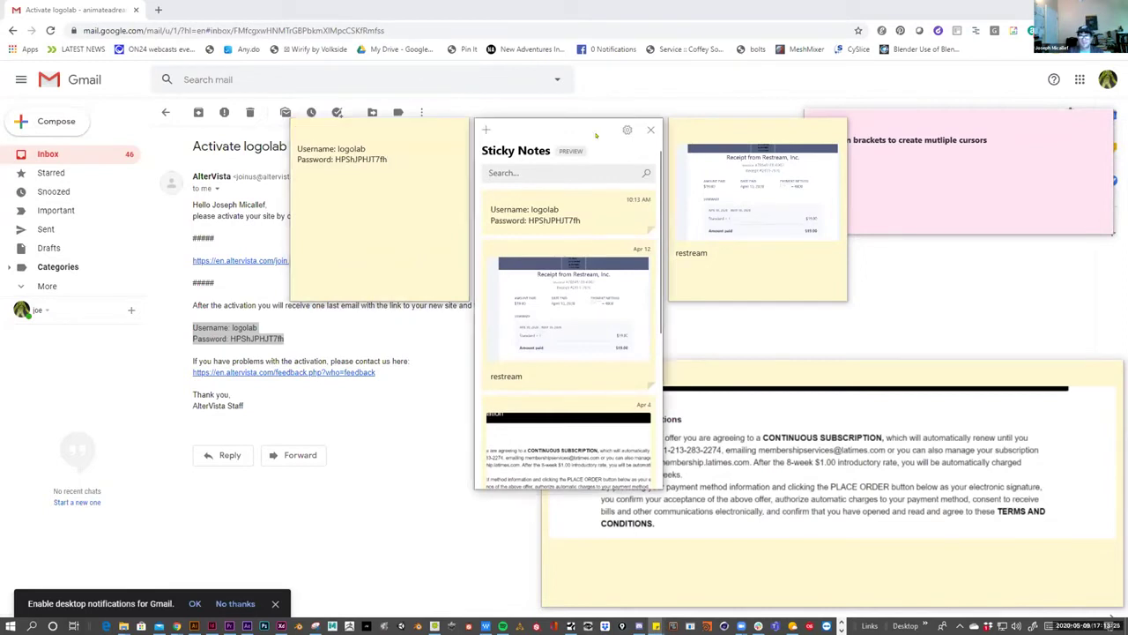
# Clear the subscription terms, Restream receipt and multiple-cursor notes away from the open email.
pyautogui.click(597, 371)
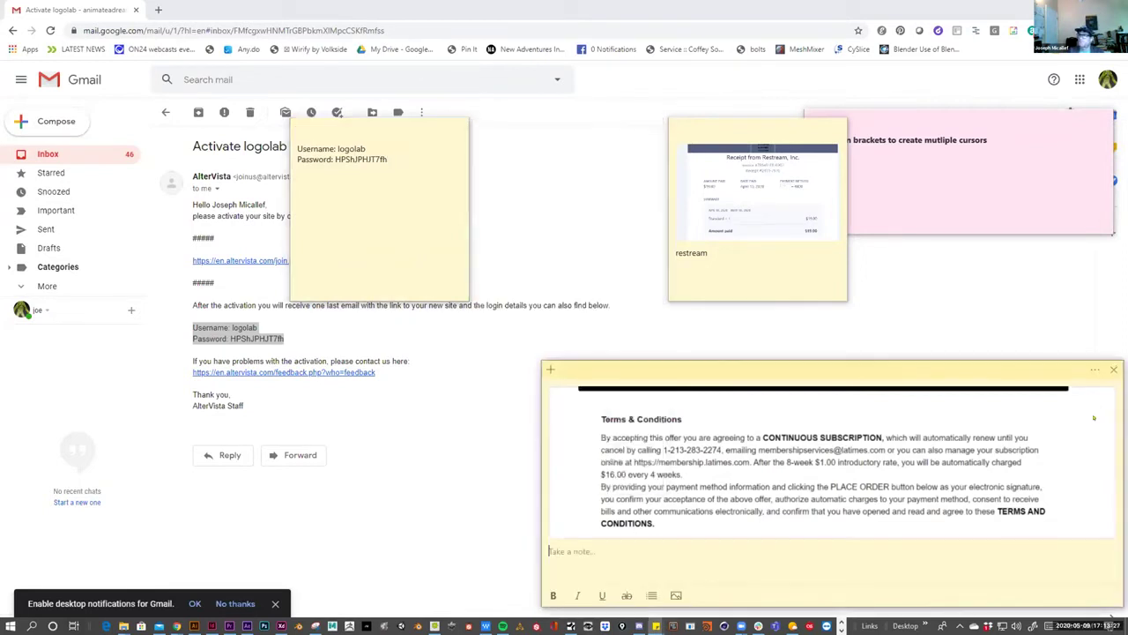
pyautogui.moveTo(898, 393); pyautogui.dragTo(1049, 410)
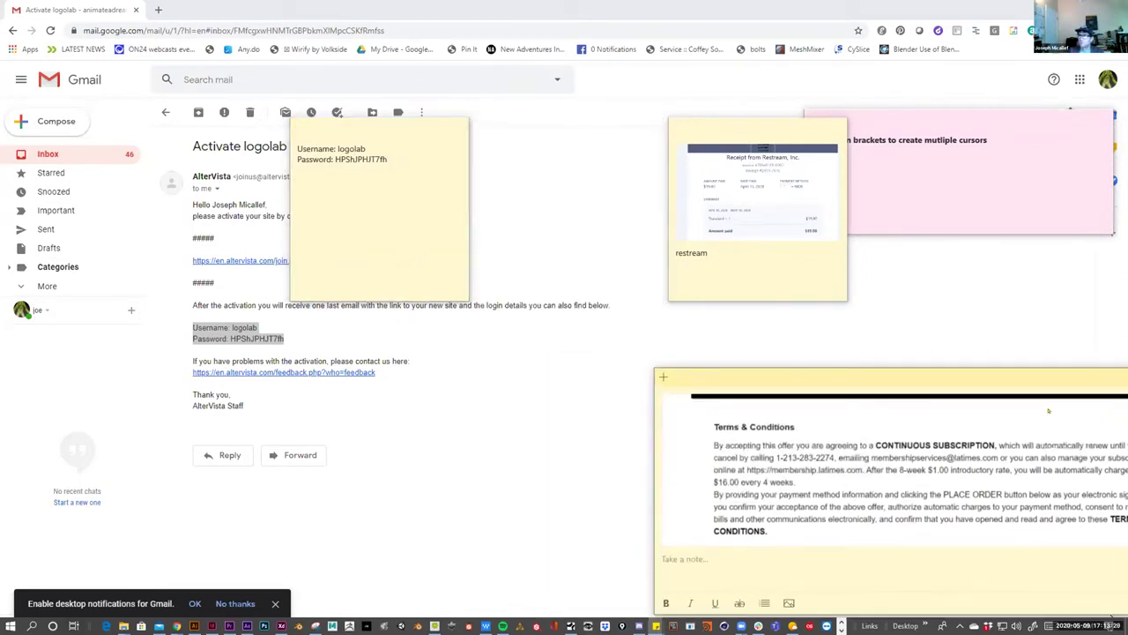
pyautogui.click(676, 253)
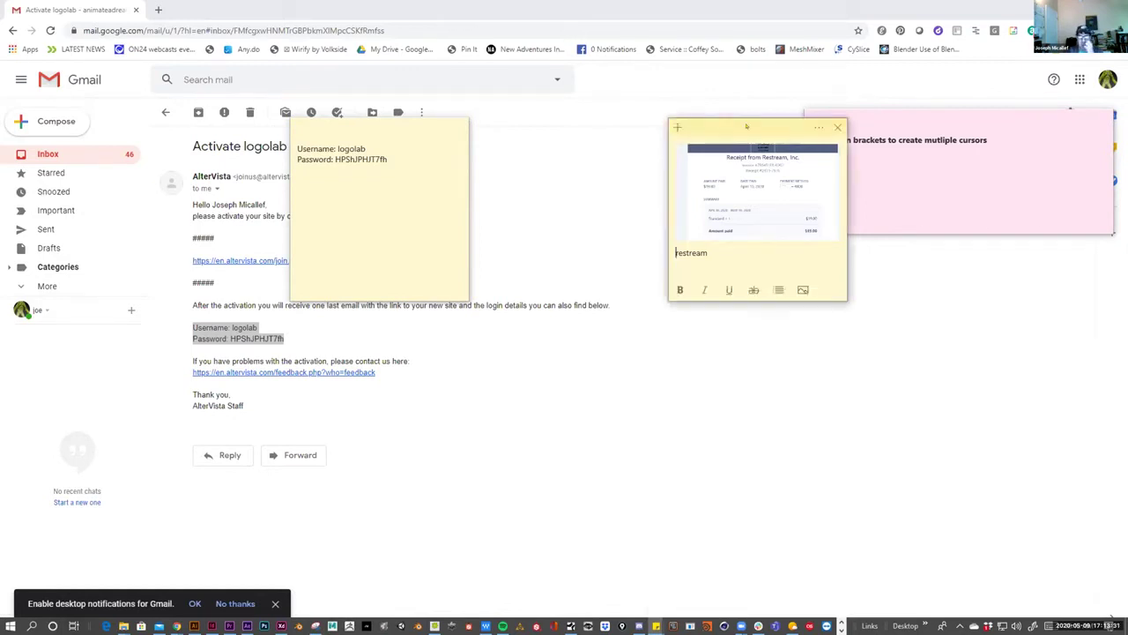
pyautogui.moveTo(727, 117); pyautogui.dragTo(932, 247)
pyautogui.click(938, 181)
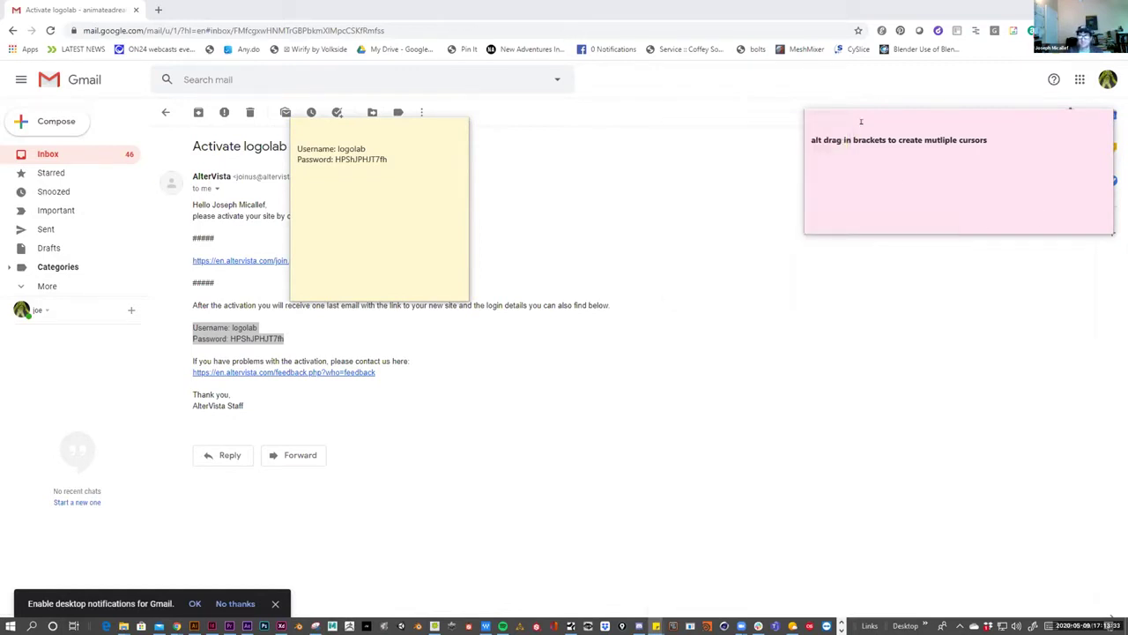
pyautogui.click(860, 111)
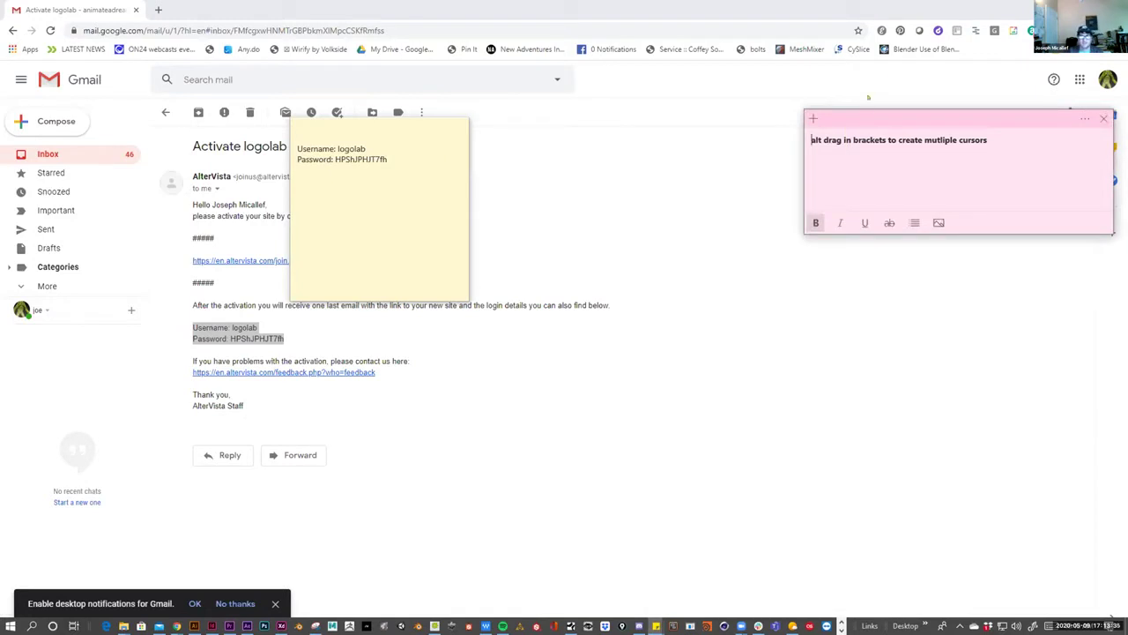
pyautogui.click(812, 307)
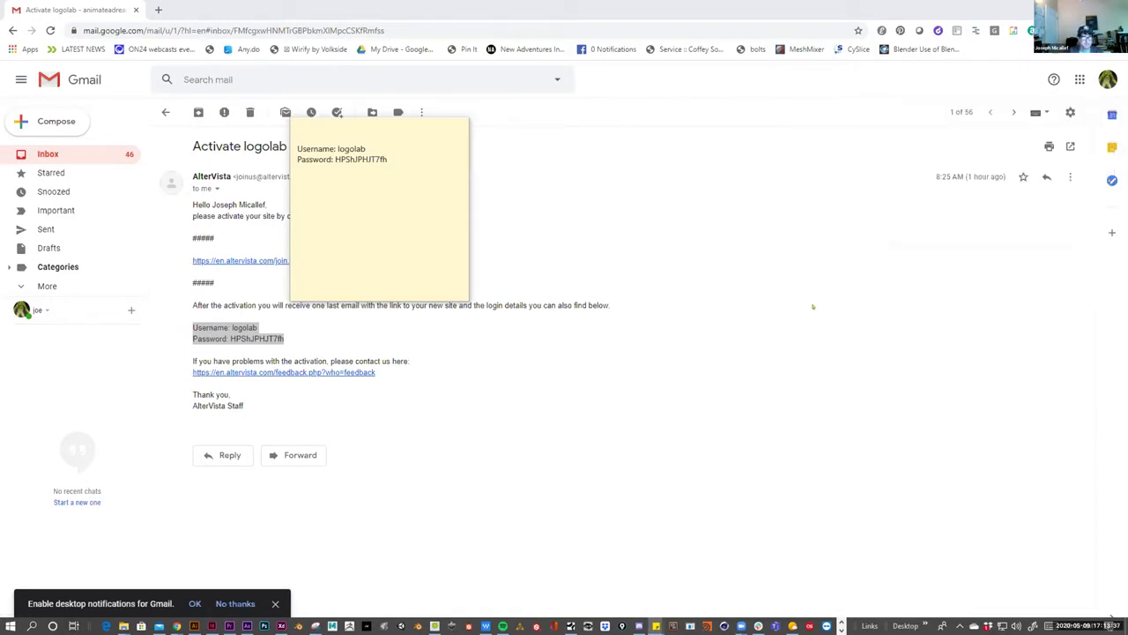
# Move the login details note off the activation link and return to the email.
pyautogui.click(335, 121)
pyautogui.moveTo(394, 136); pyautogui.dragTo(631, 164)
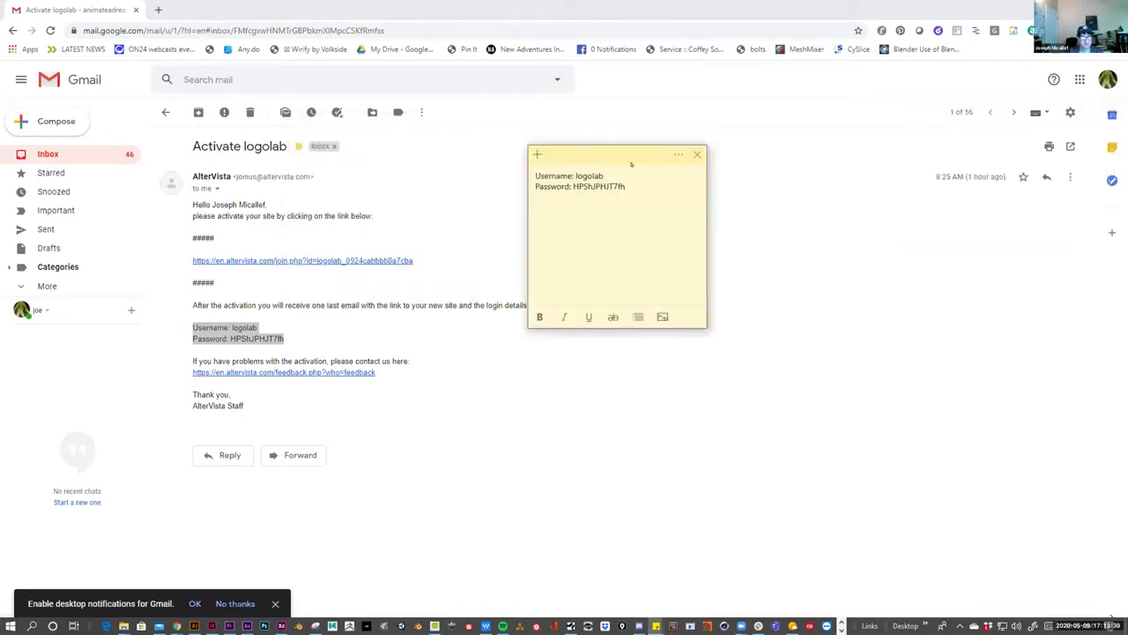
pyautogui.click(370, 203)
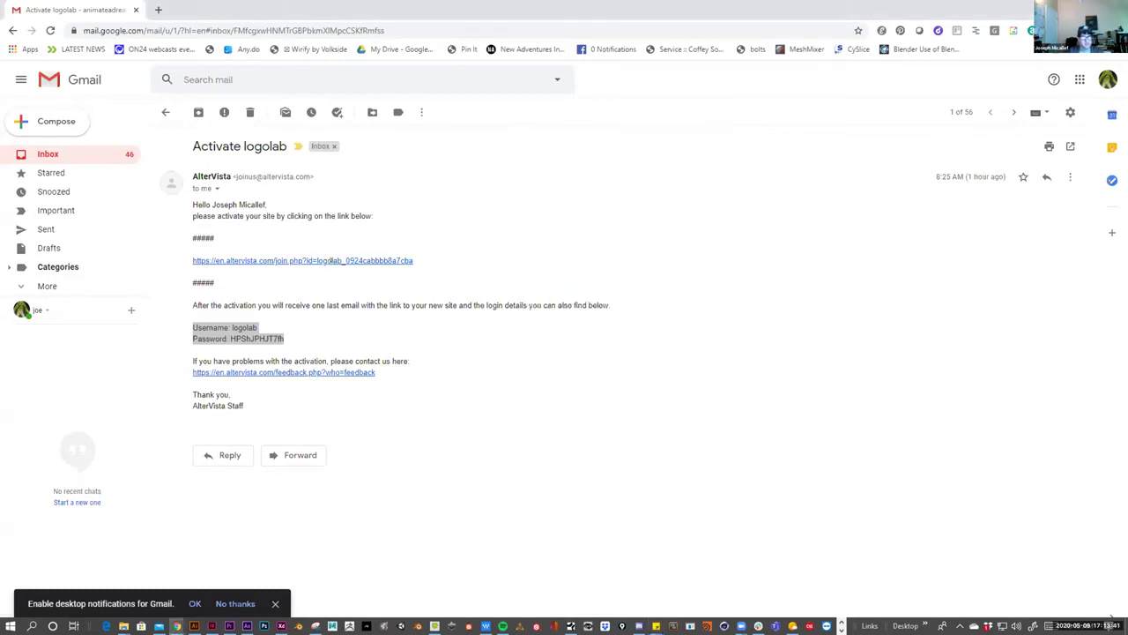
# Activate the site through the email's activation link and open its FTP connection settings from the dashboard.
pyautogui.click(330, 260)
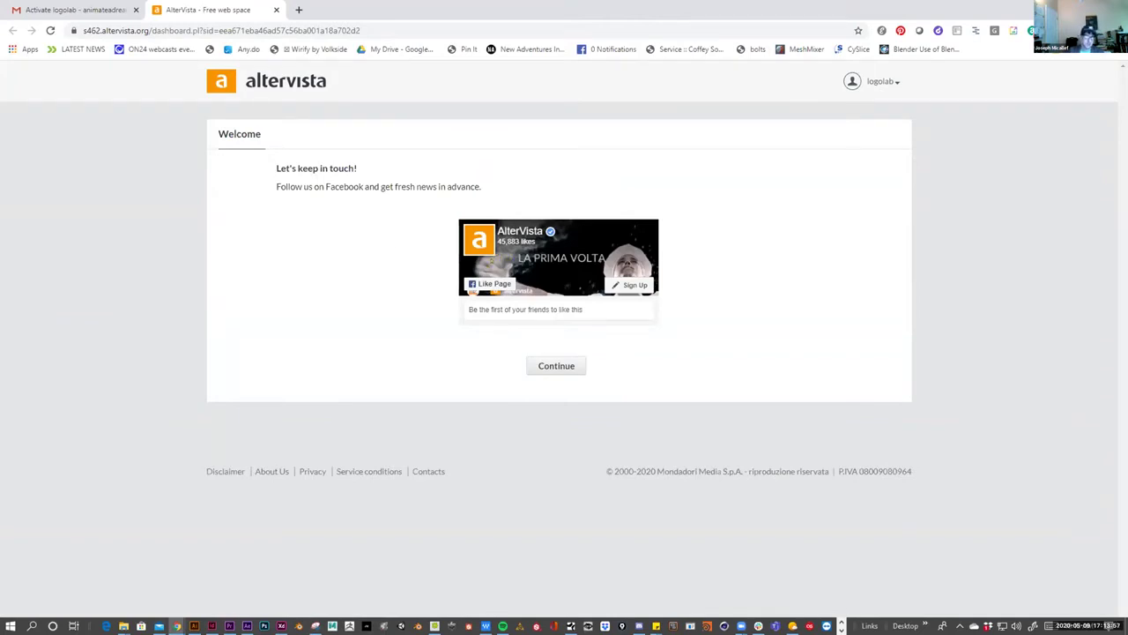
pyautogui.click(566, 366)
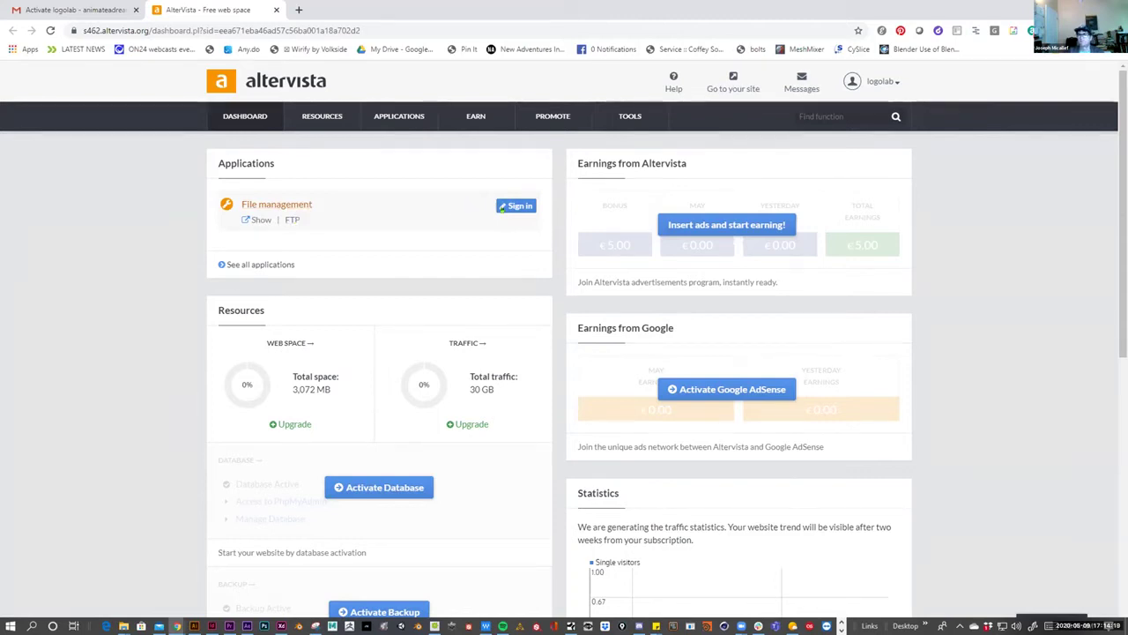
pyautogui.click(292, 219)
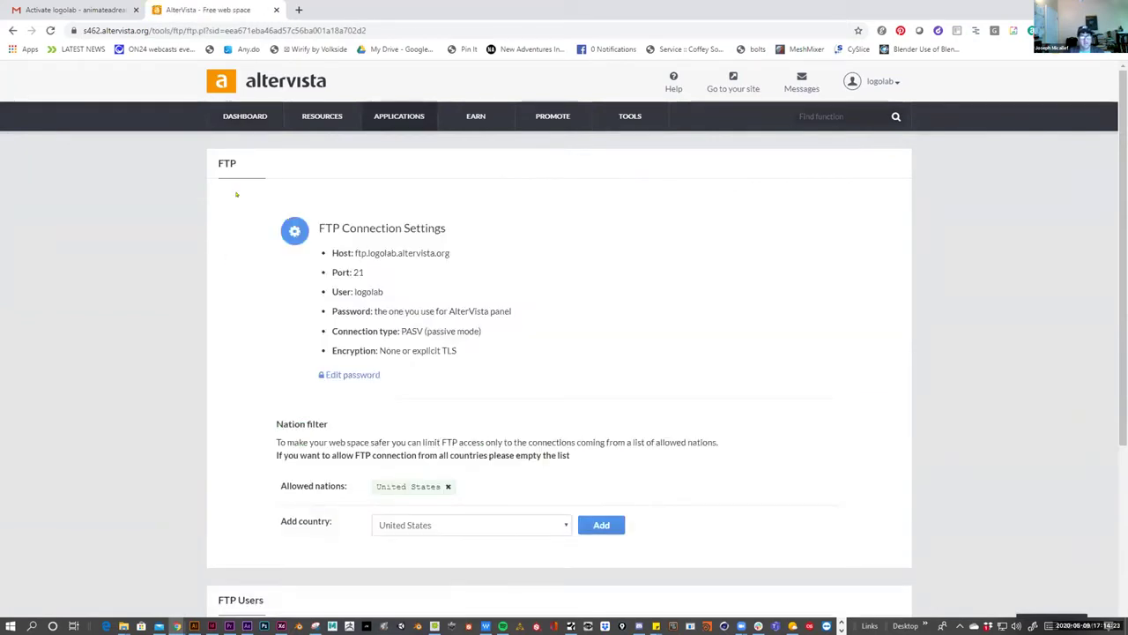
# Copy the FTP connection settings from Host through Encryption into the login details note in Sticky Notes, and return to the FTP page.
pyautogui.moveTo(273, 222); pyautogui.dragTo(353, 421)
pyautogui.click(425, 421)
pyautogui.moveTo(463, 356); pyautogui.dragTo(331, 253)
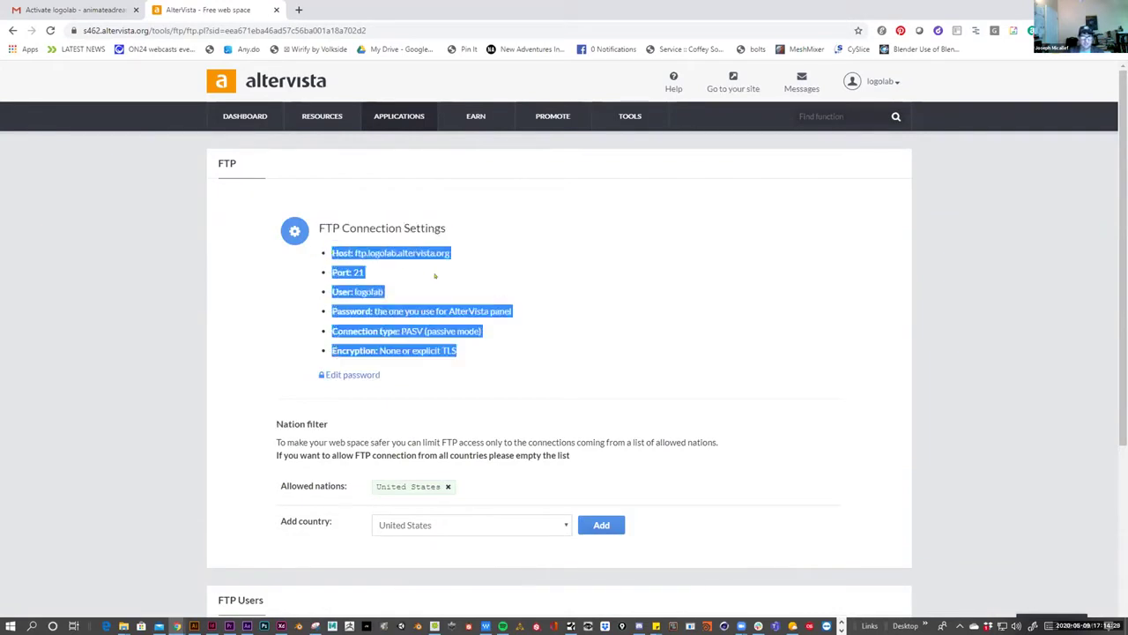
pyautogui.click(461, 286)
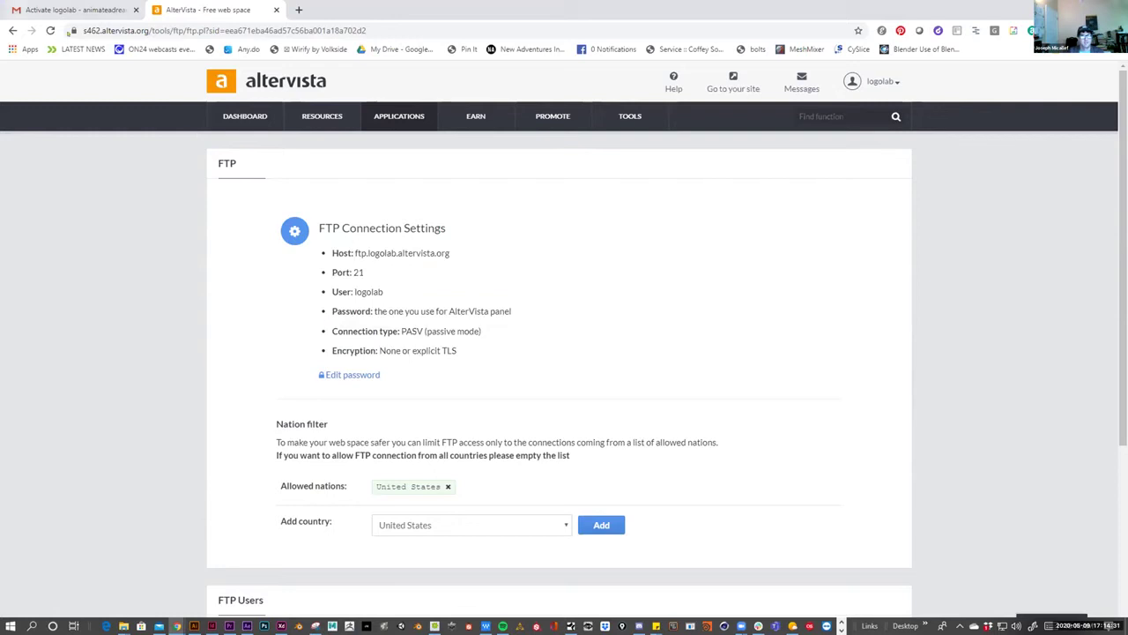
pyautogui.moveTo(463, 352); pyautogui.dragTo(314, 252)
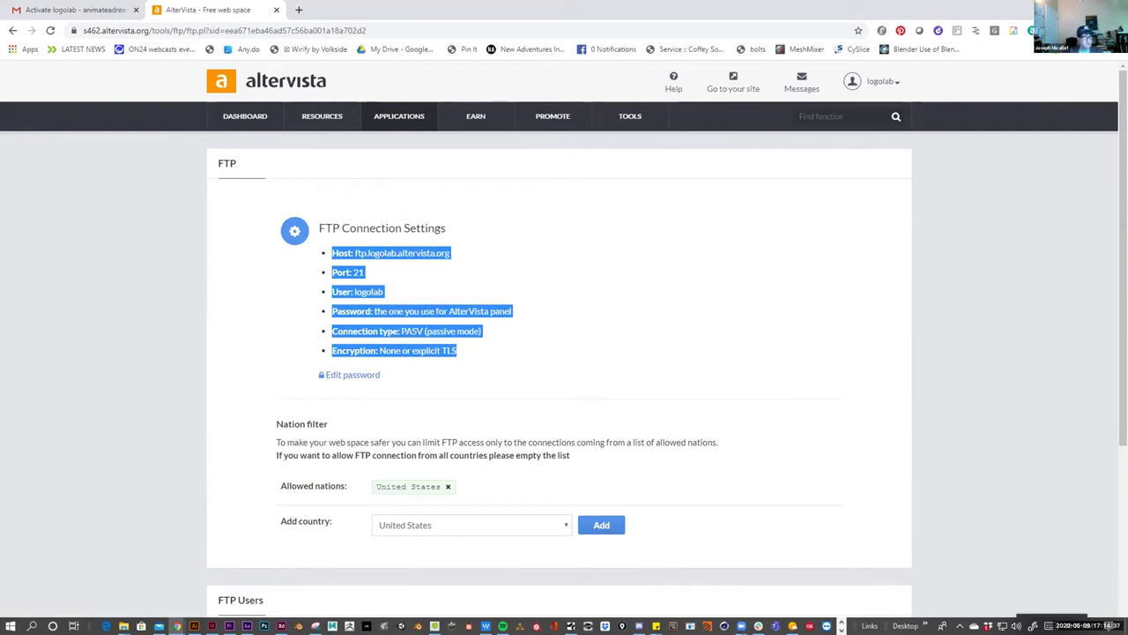
pyautogui.hotkey('alt', 'Tab')
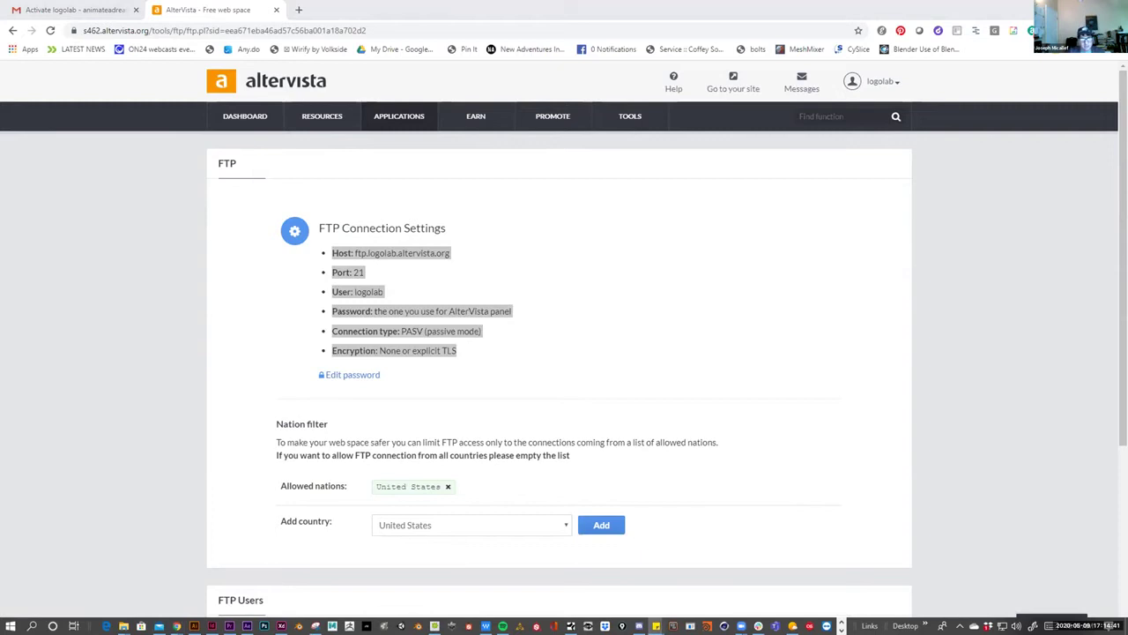
pyautogui.click(482, 277)
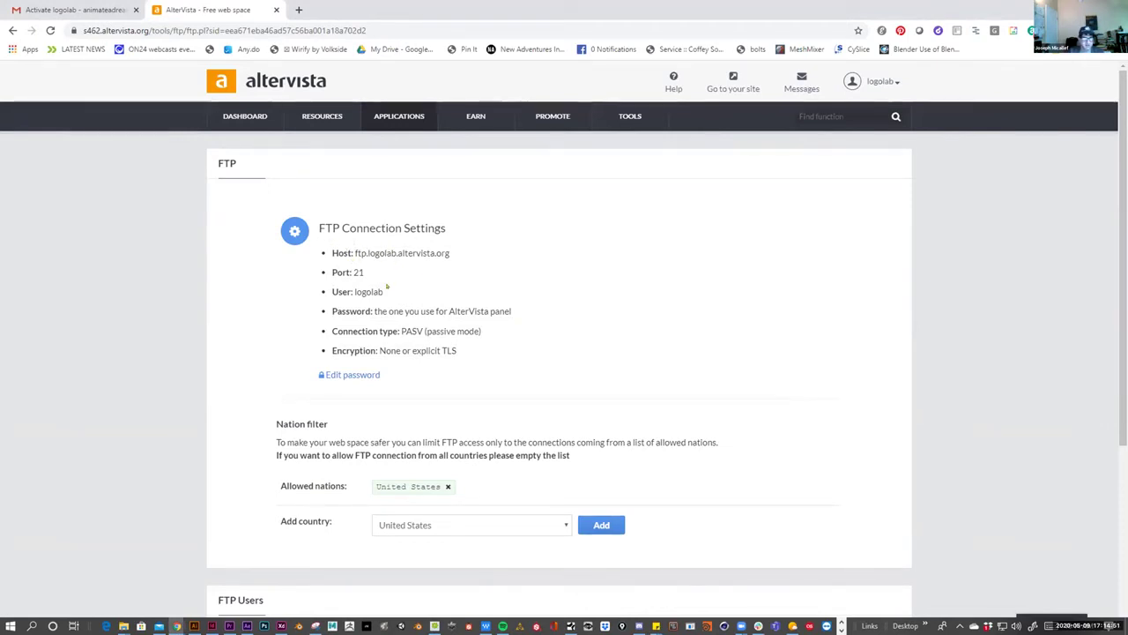
# Copy the logolab.altervista.org part of the FTP host and open that address in a new browser tab.
pyautogui.moveTo(451, 253); pyautogui.dragTo(361, 253)
pyautogui.hotkey('ctrl', 'c')
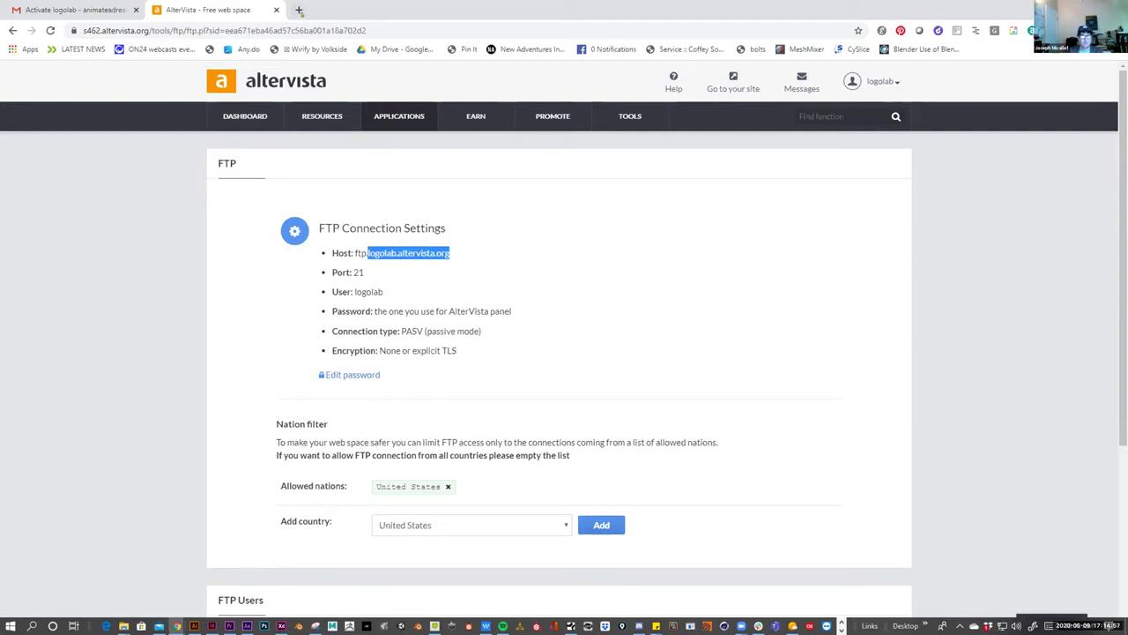
pyautogui.click(298, 9)
pyautogui.hotkey('ctrl', 'v')
pyautogui.press('Return')
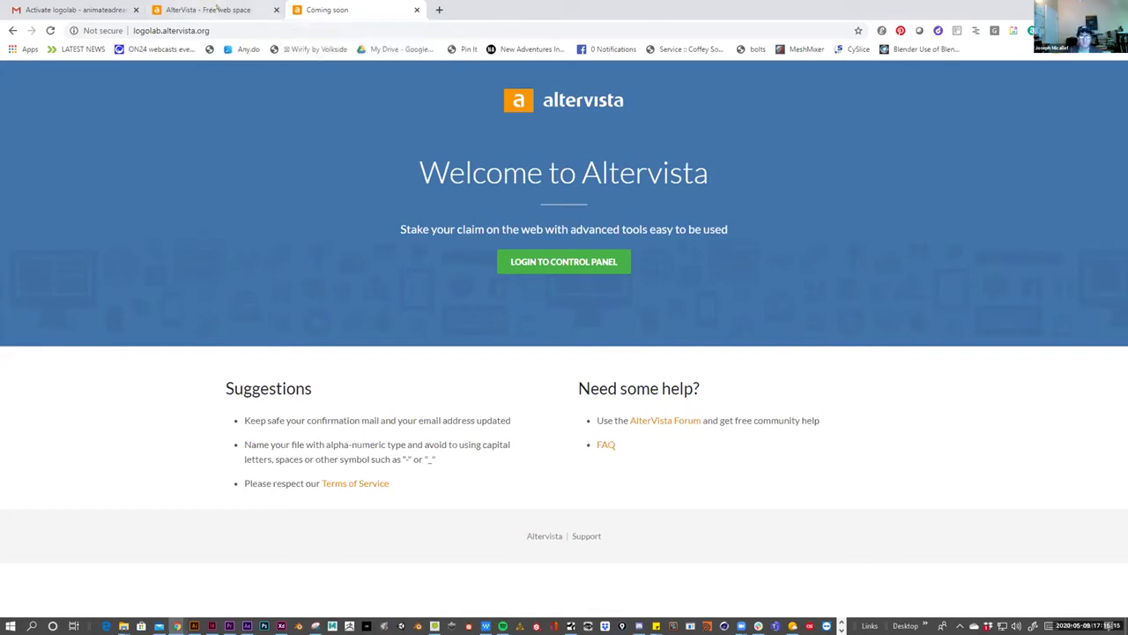
# Return to the FTP settings page and examine the port number and the nation filter description.
pyautogui.click(216, 9)
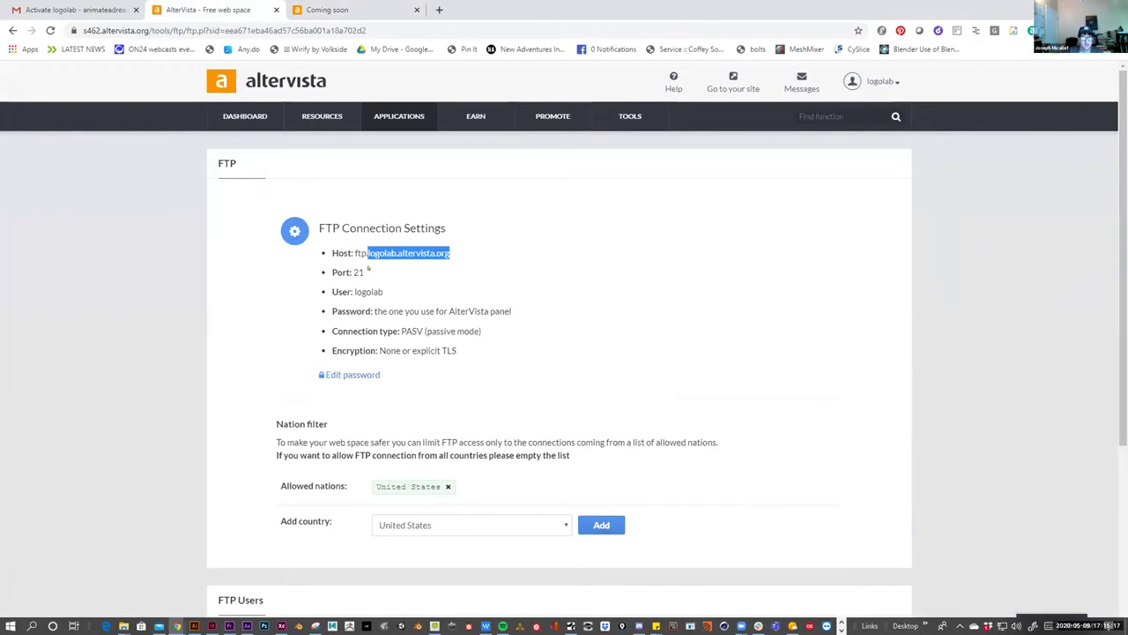
pyautogui.click(370, 275)
pyautogui.moveTo(370, 275); pyautogui.dragTo(352, 273)
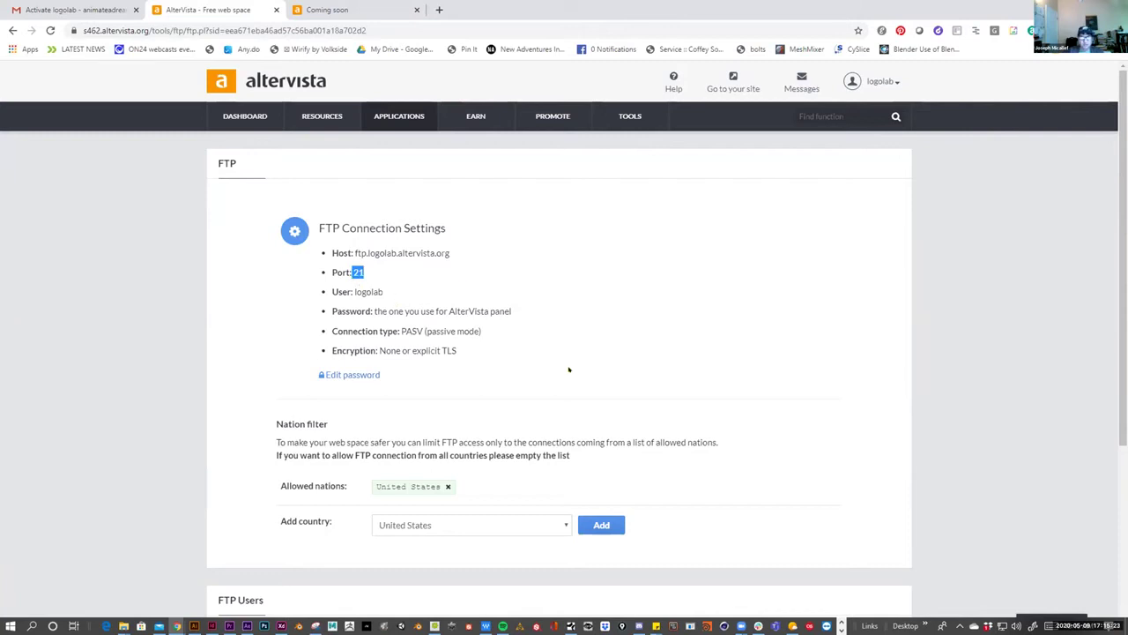
pyautogui.moveTo(309, 442); pyautogui.dragTo(295, 425)
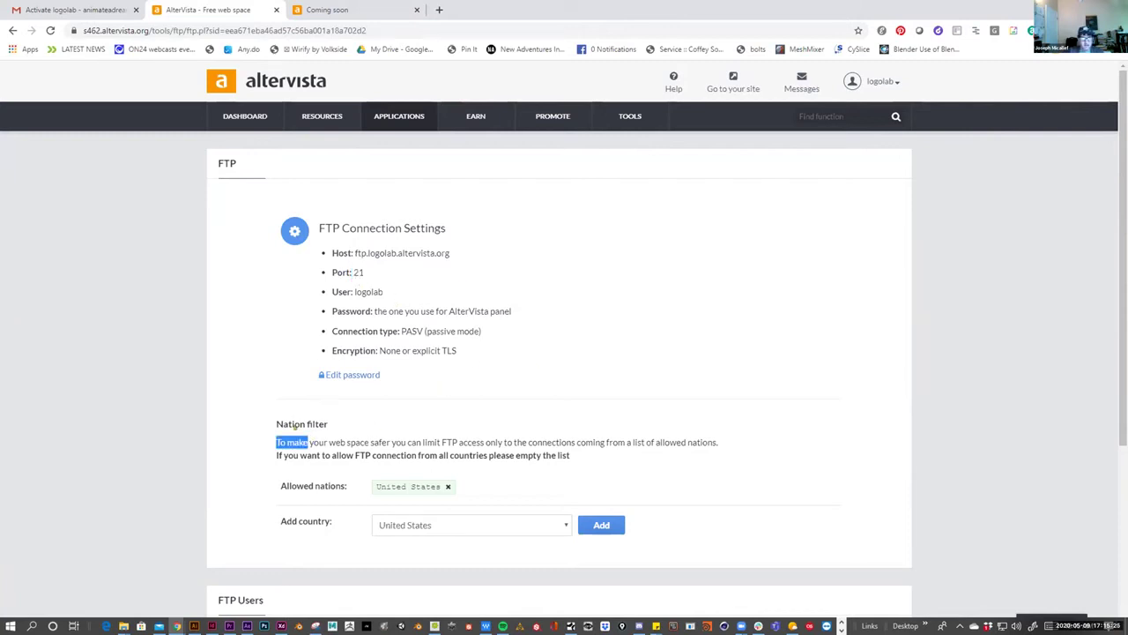
pyautogui.click(415, 285)
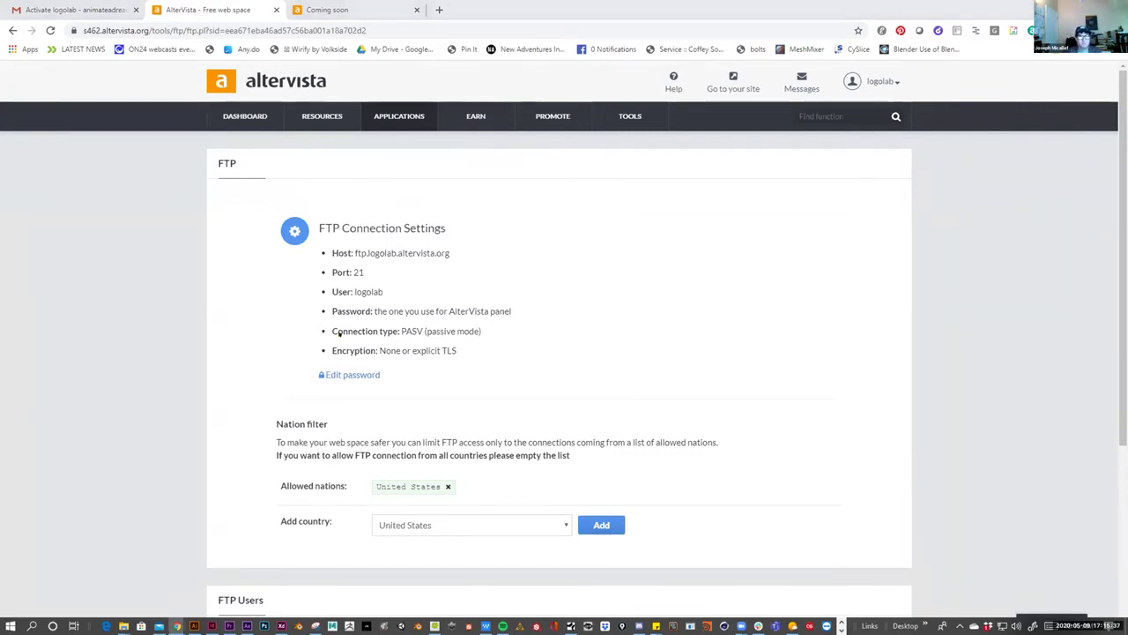
# Switch to CamShop to view the handwritten notes under the document camera, and return to the FTP settings page.
pyautogui.hotkey('alt', 'Tab')
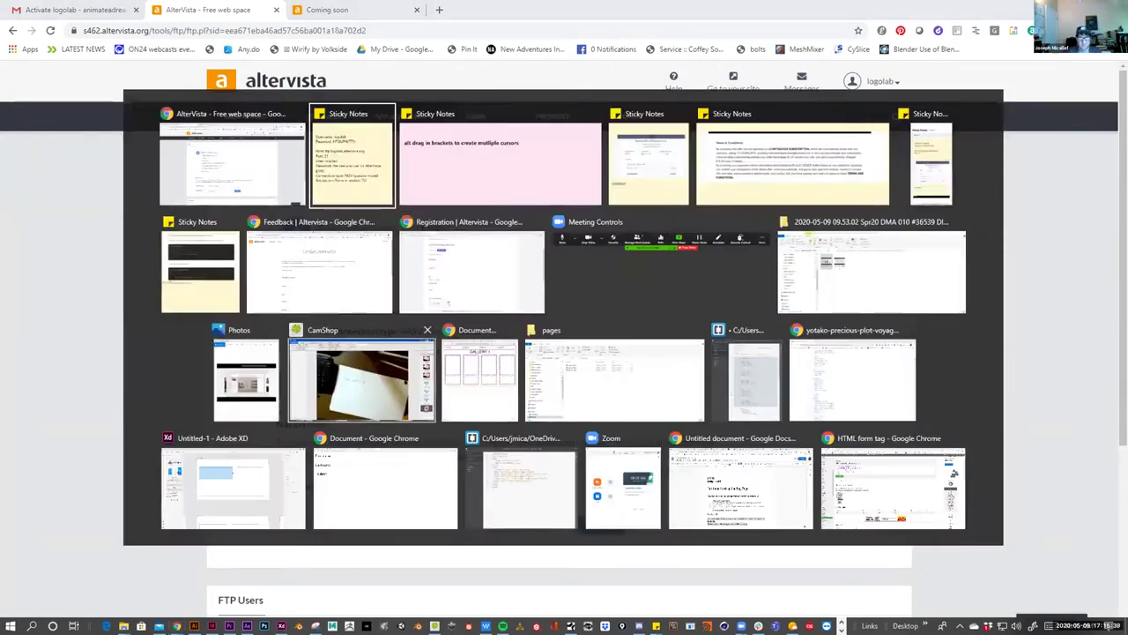
pyautogui.click(339, 335)
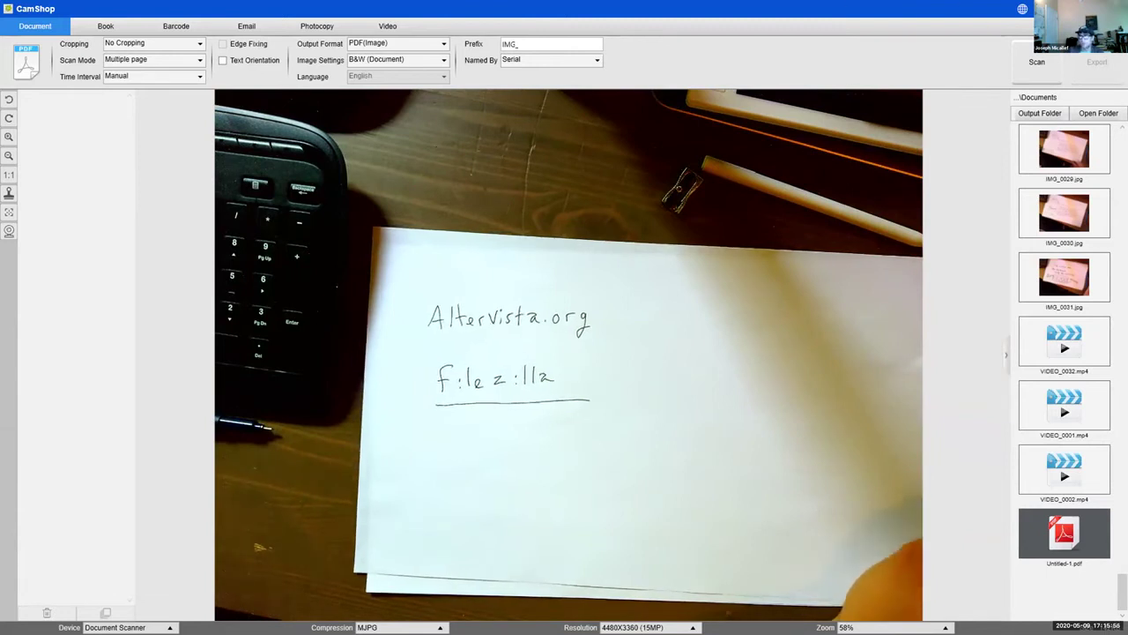
pyautogui.hotkey('alt', 'Tab')
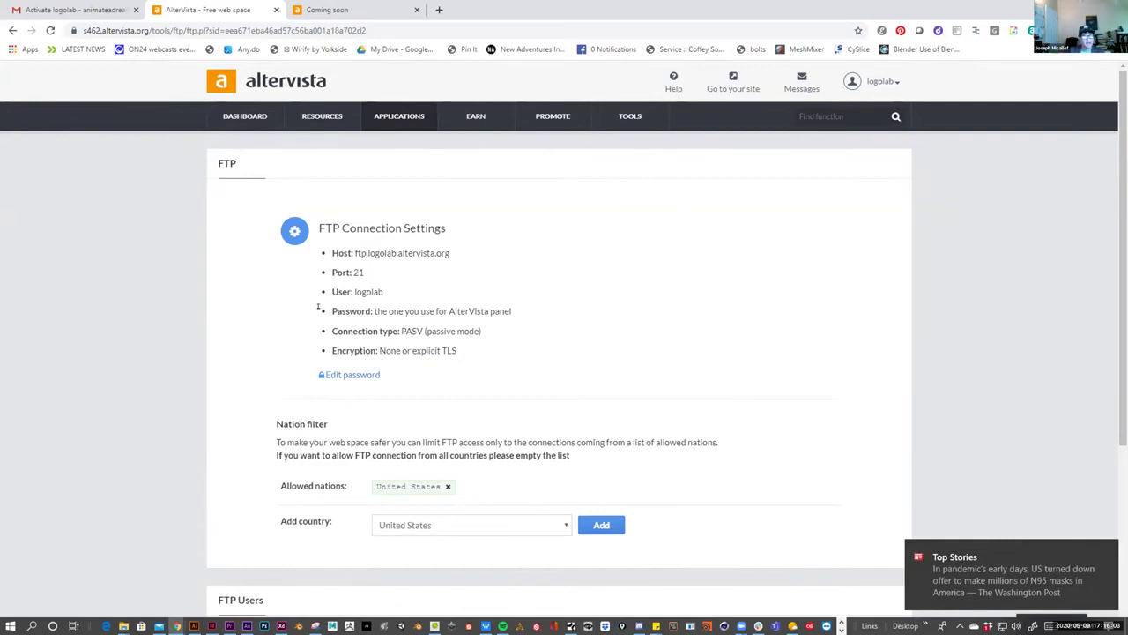
# Compare the FTP user with the login details saved in the sticky note, and close the note.
pyautogui.doubleClick(356, 292)
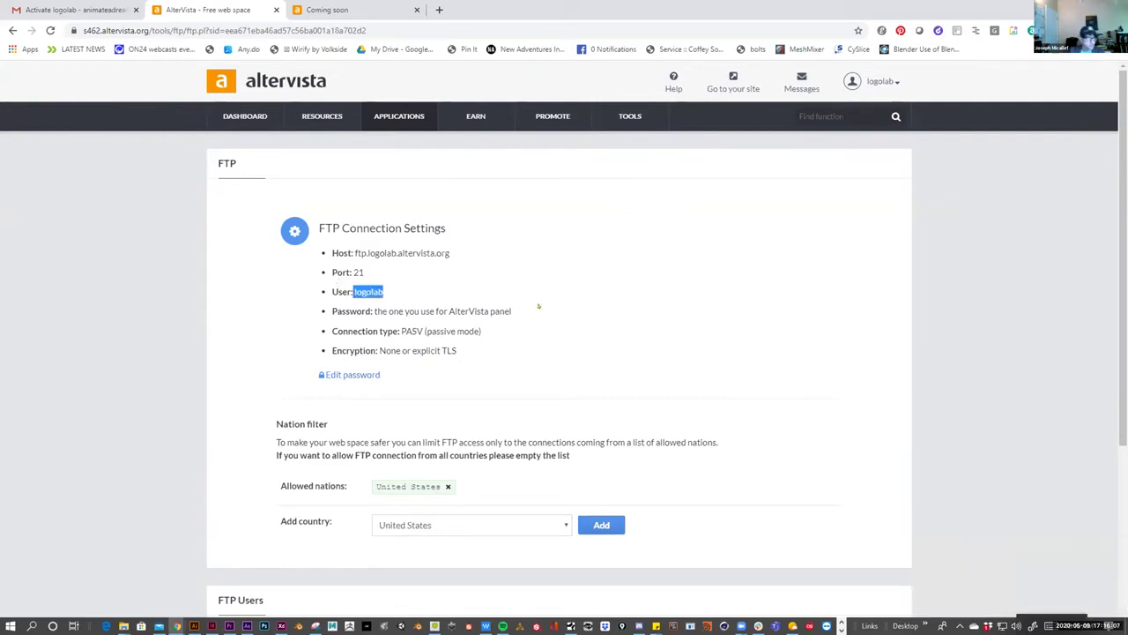
pyautogui.hotkey('alt', 'Tab')
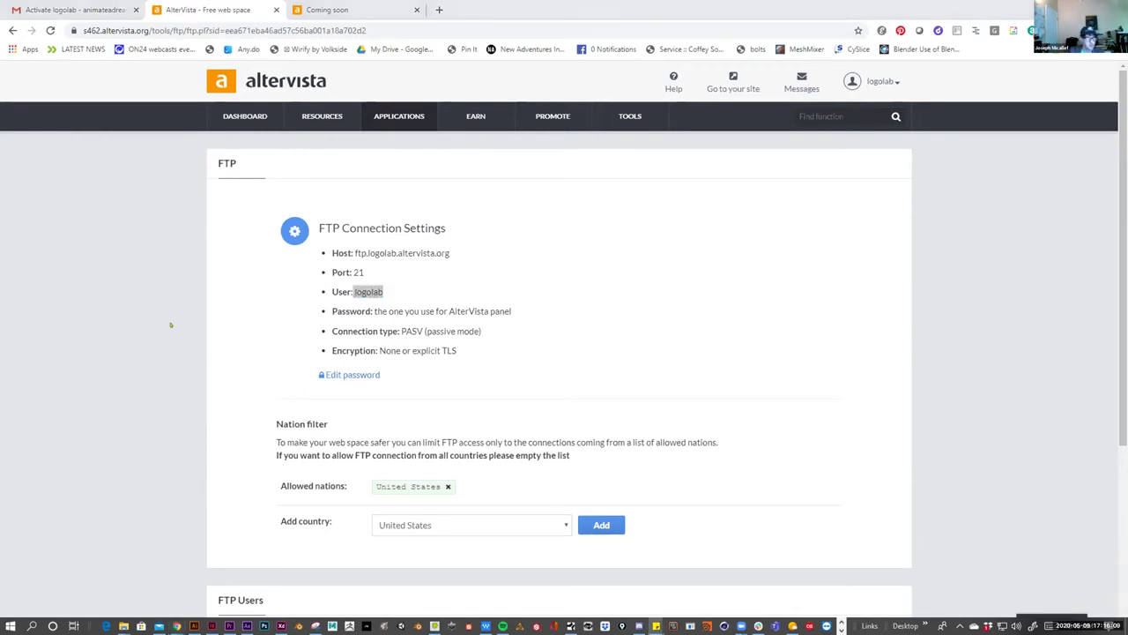
pyautogui.moveTo(0, 276); pyautogui.dragTo(171, 308)
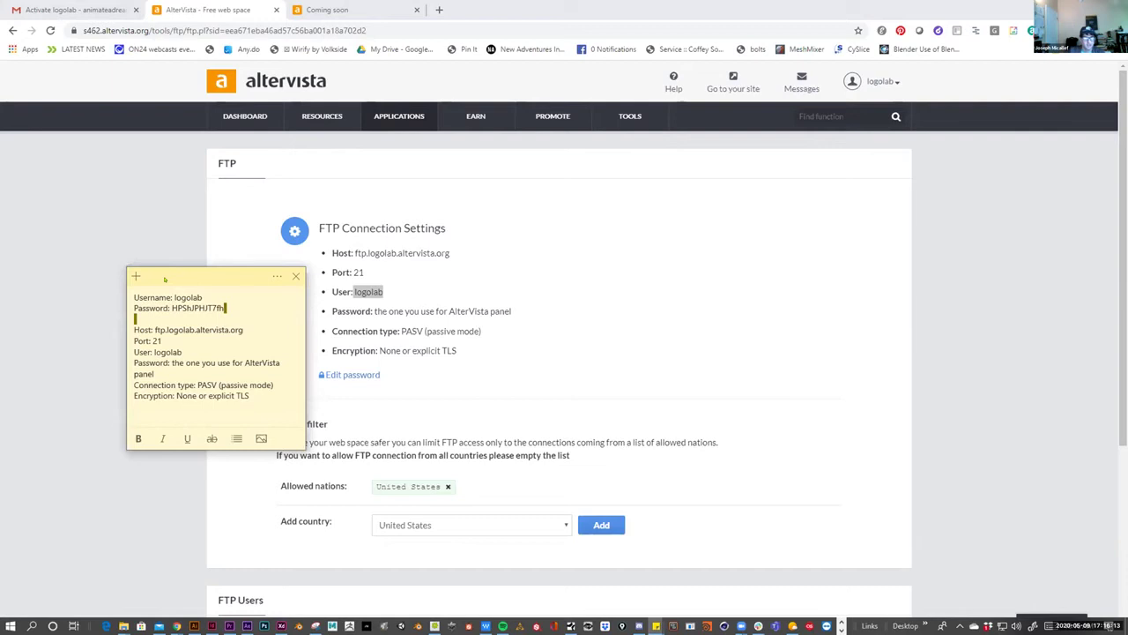
pyautogui.click(296, 275)
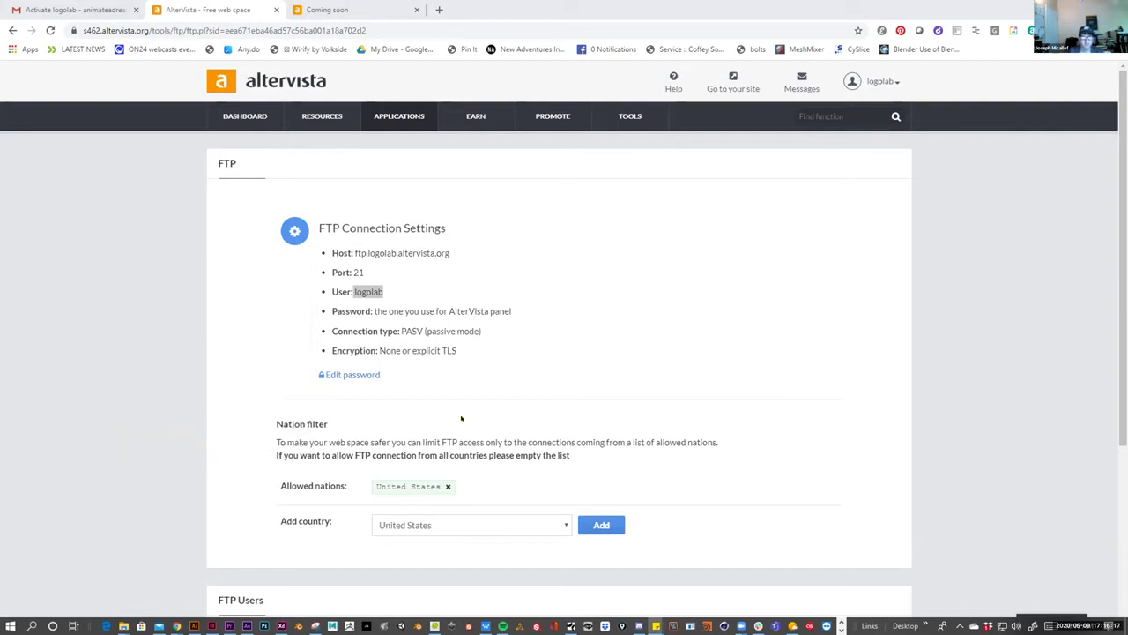
# Launch Adobe Dreamweaver 2020.
pyautogui.scroll(-2, 461, 418)
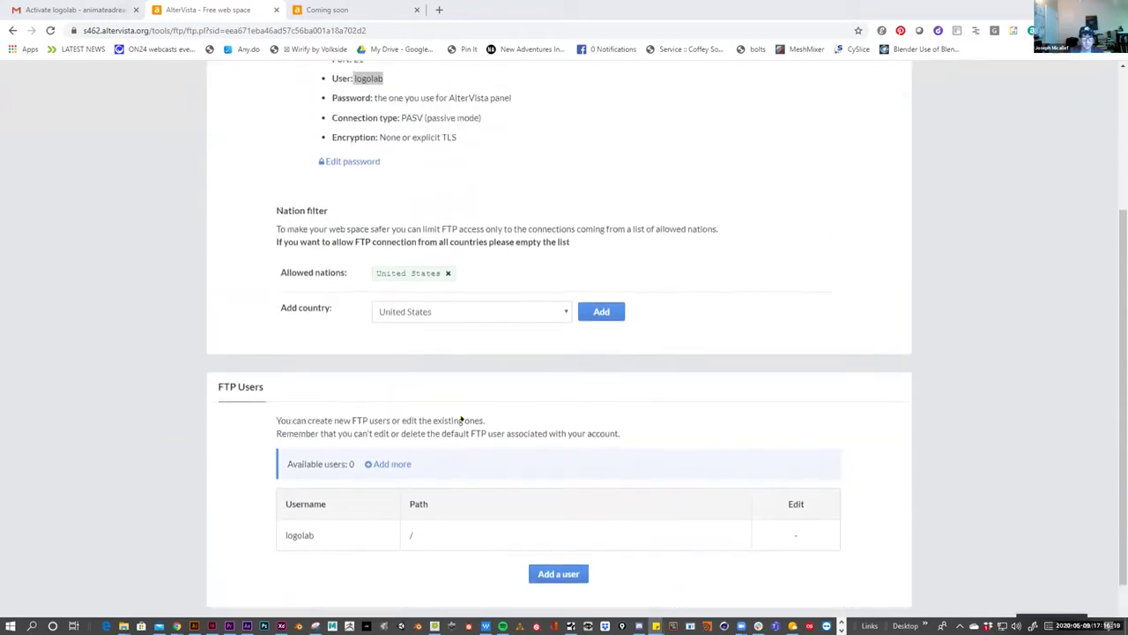
pyautogui.scroll(2, 461, 418)
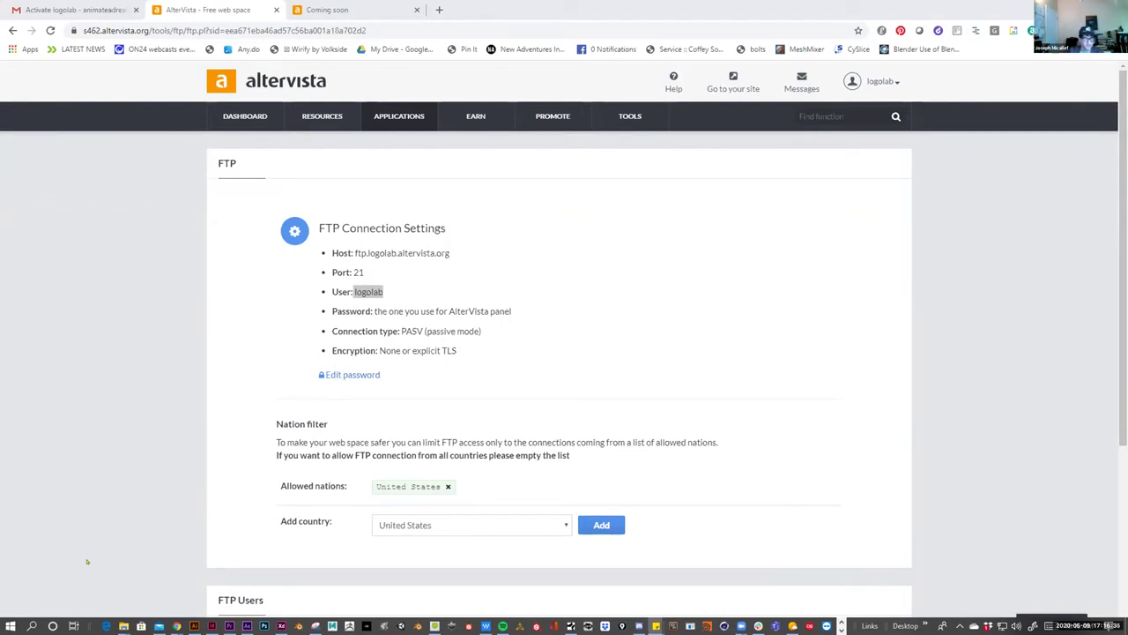
pyautogui.click(9, 626)
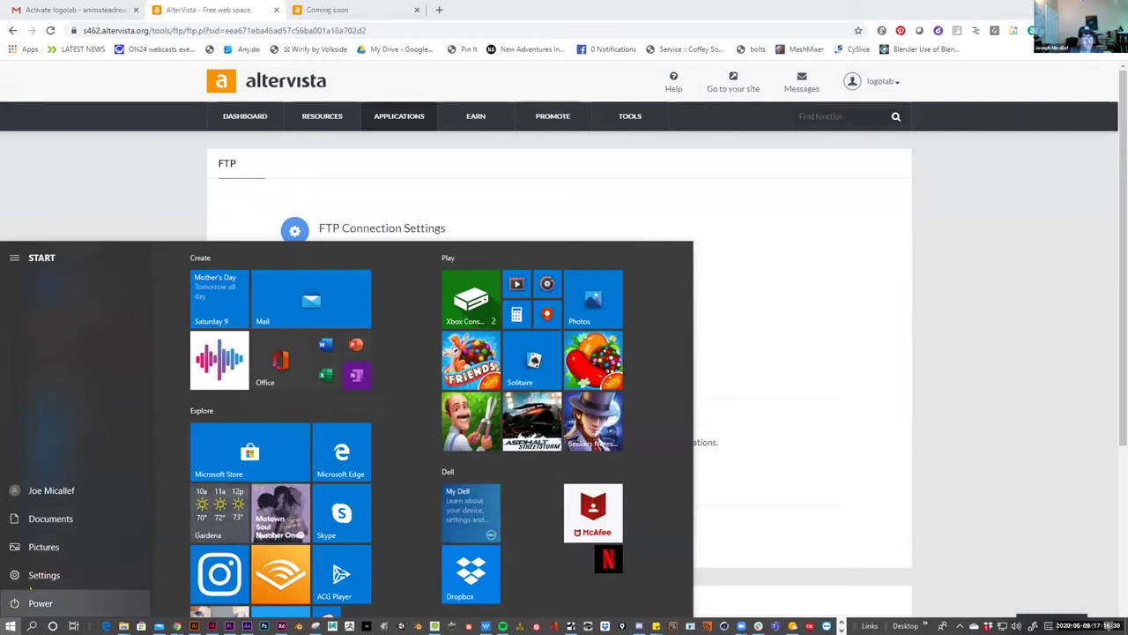
pyautogui.scroll(-5, 99, 273)
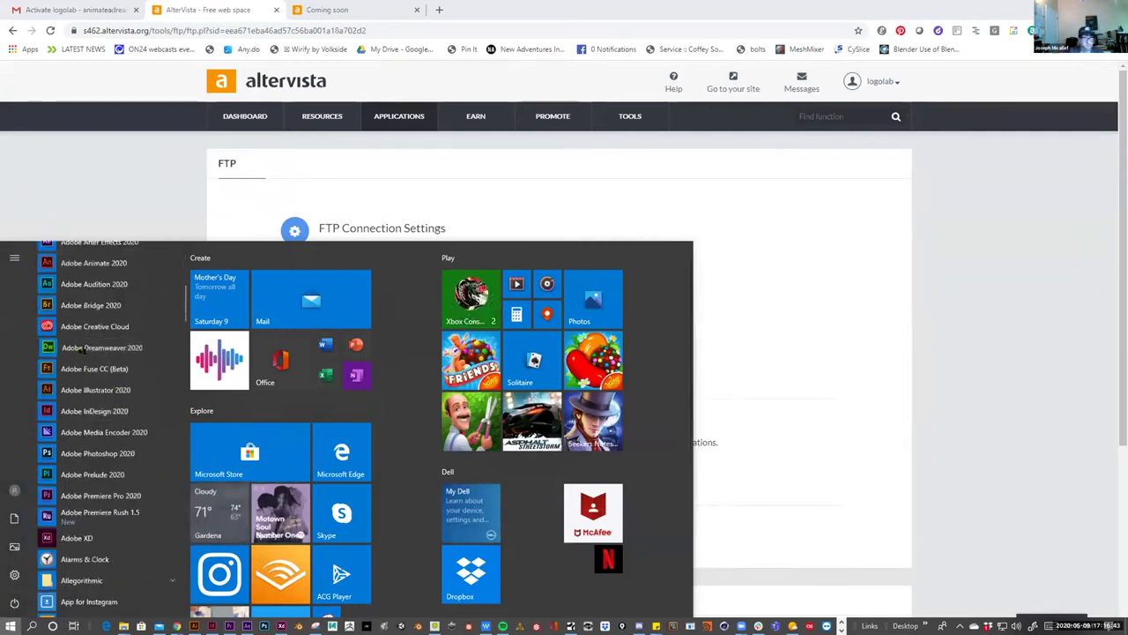
pyautogui.click(97, 379)
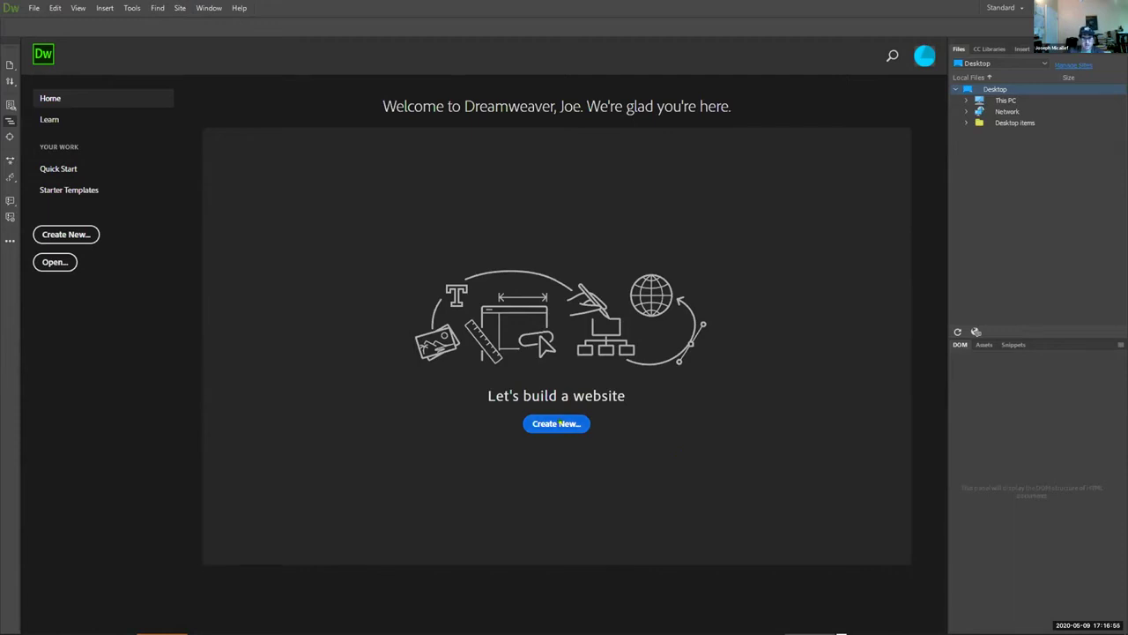
# Create a new blank HTML document with the HTML5 doc type and no framework.
pyautogui.click(558, 424)
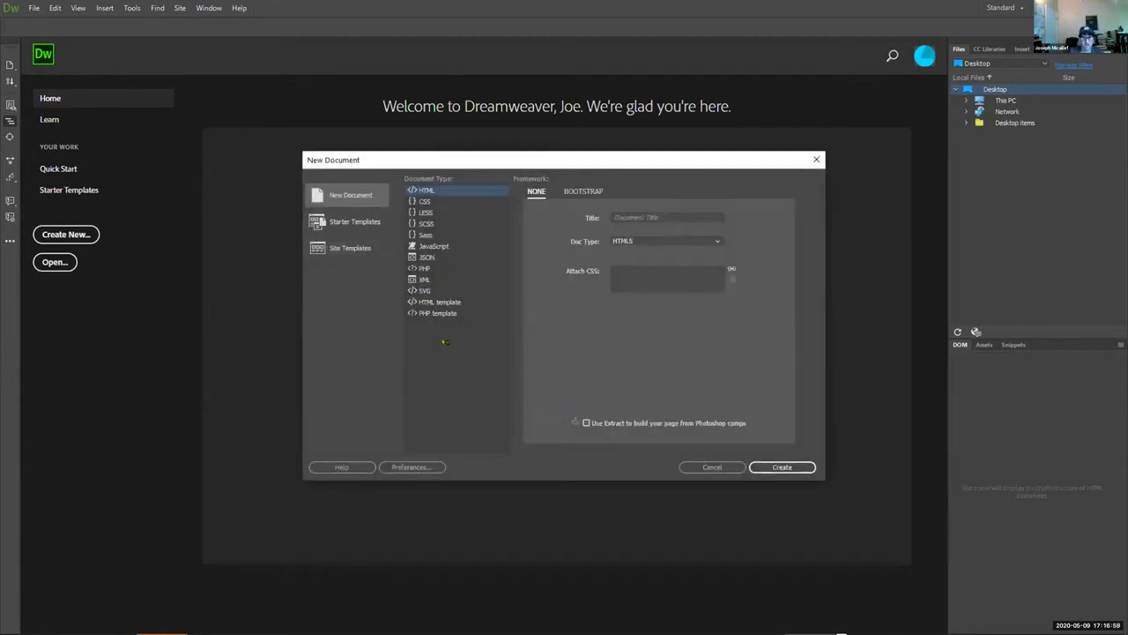
pyautogui.click(362, 247)
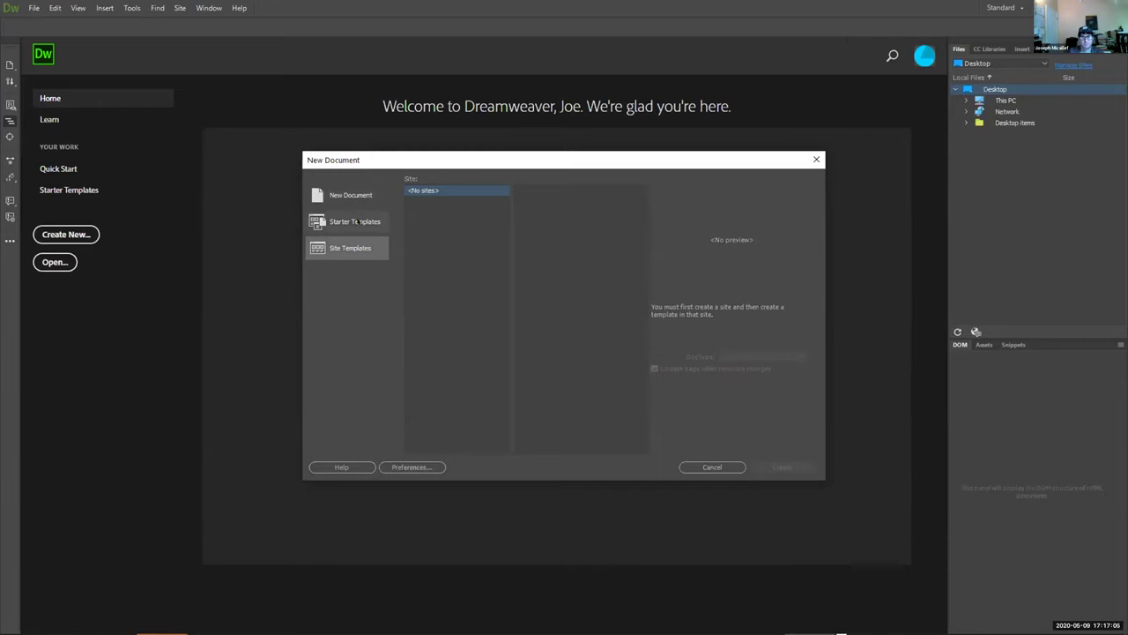
pyautogui.click(351, 195)
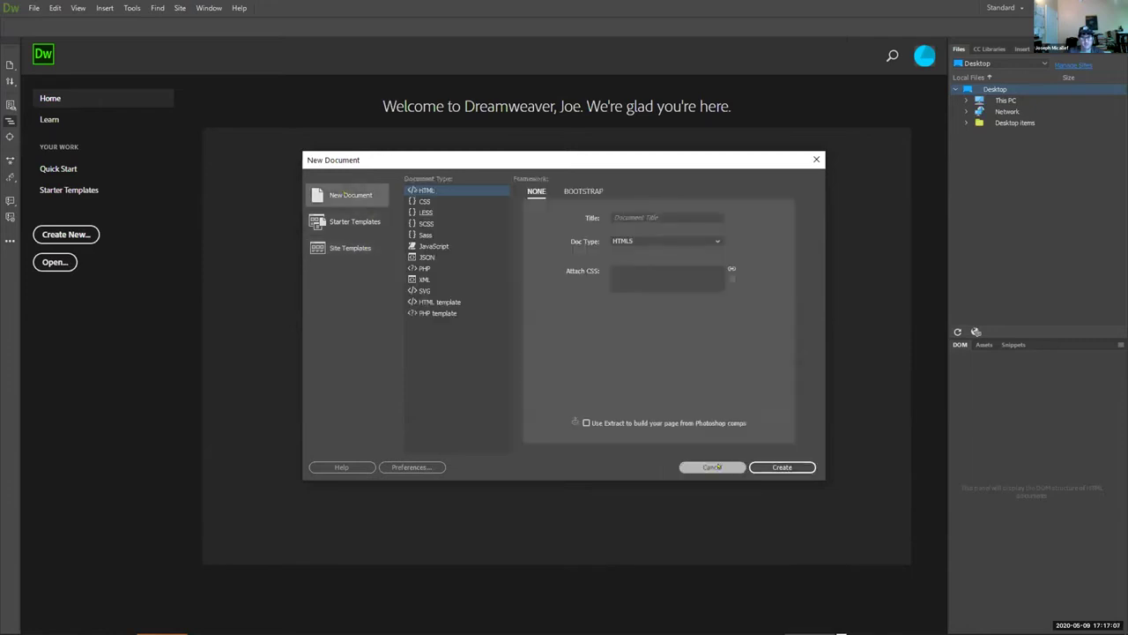
pyautogui.click(770, 466)
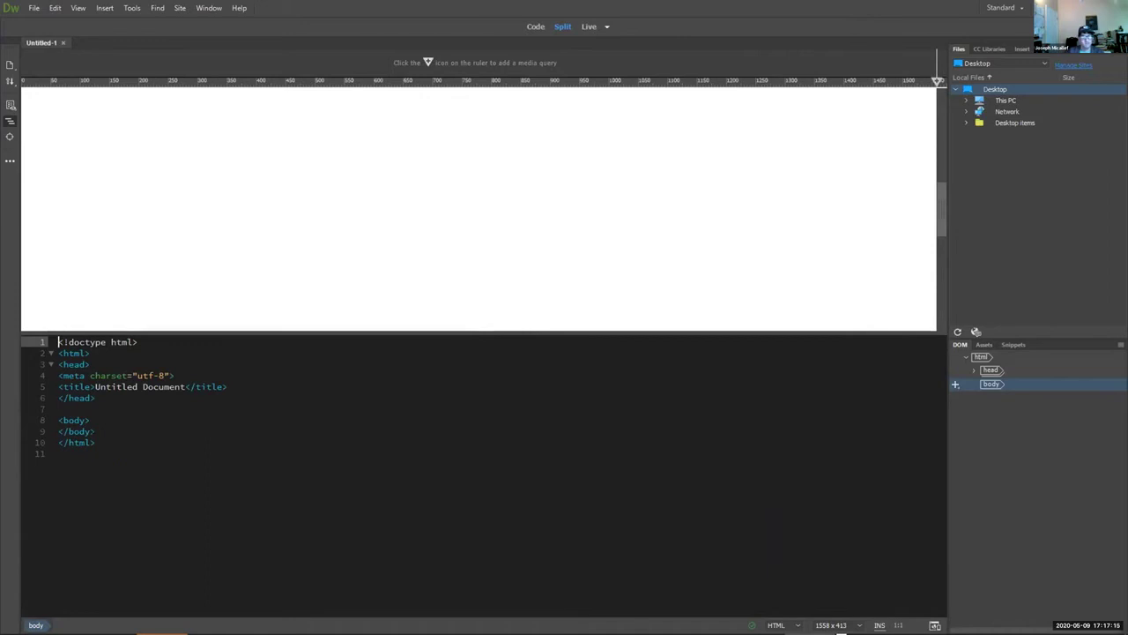
# Look over the new document's default HTML code and dismiss the Bootstrap 4 Support tip.
pyautogui.moveTo(95, 443); pyautogui.dragTo(34, 337)
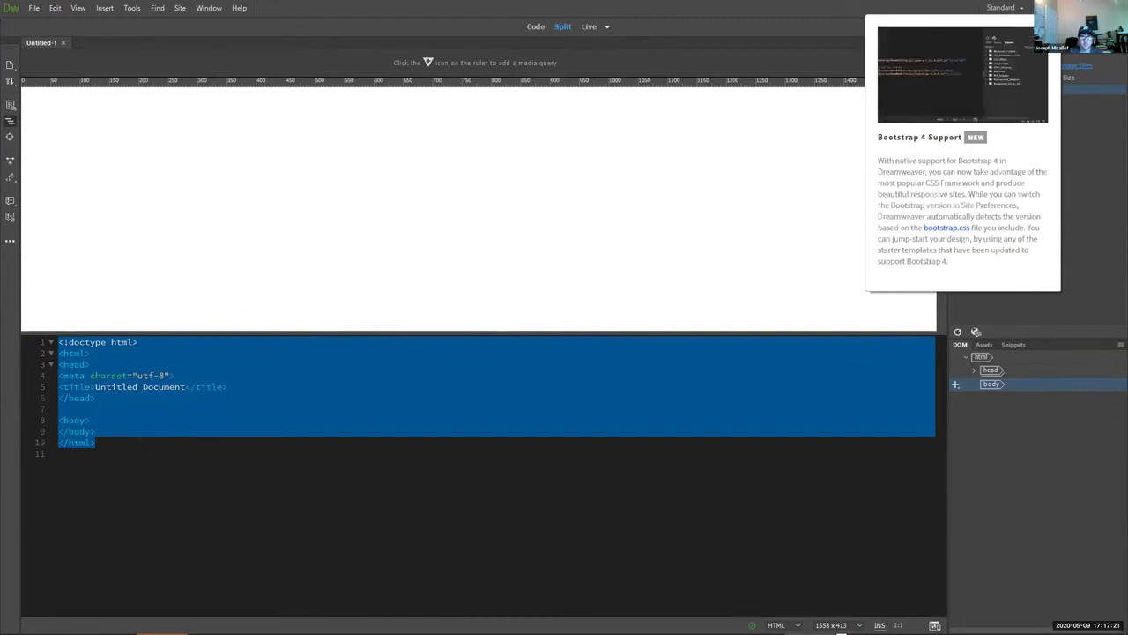
pyautogui.click(58, 408)
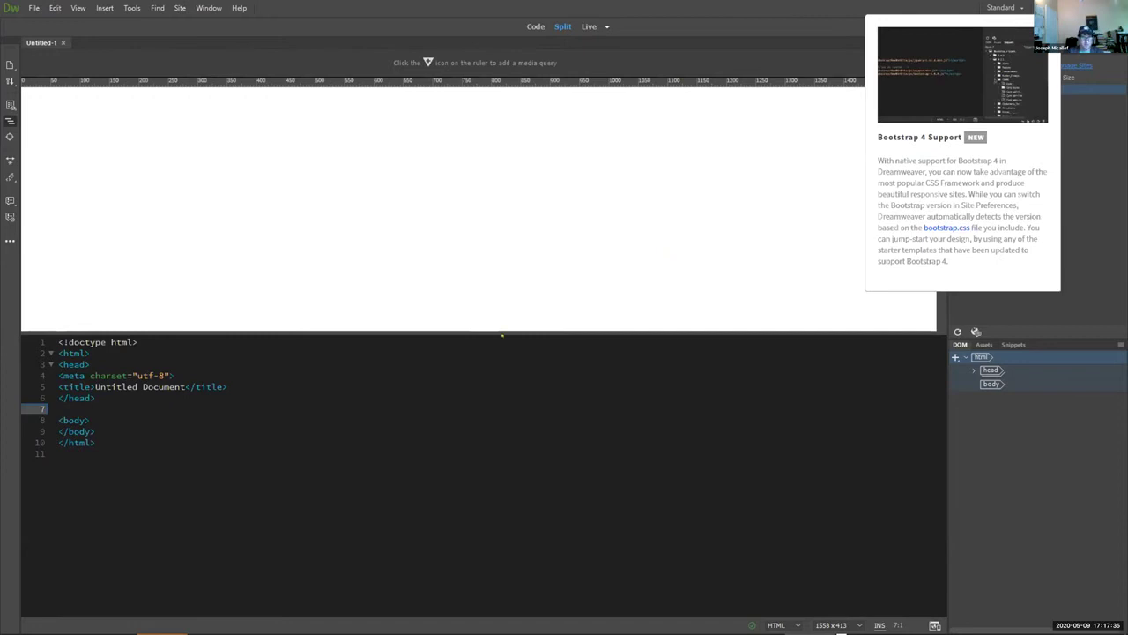
pyautogui.click(283, 191)
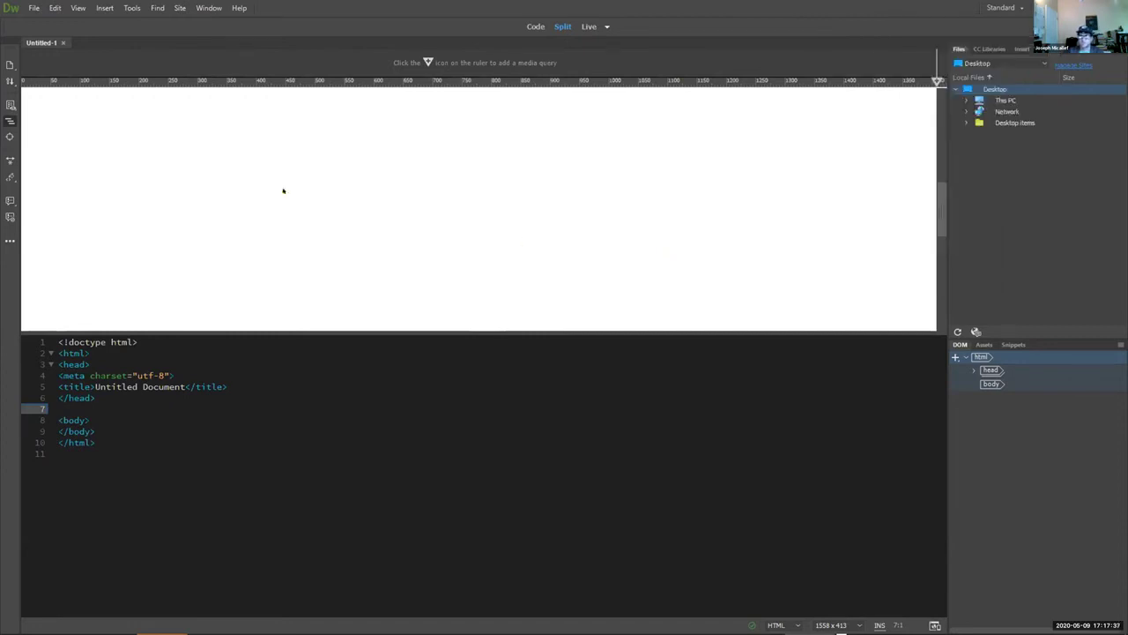
# Add an h1 heading reading "Logo Lab" on a new line inside the page's body.
pyautogui.click(124, 399)
pyautogui.click(96, 431)
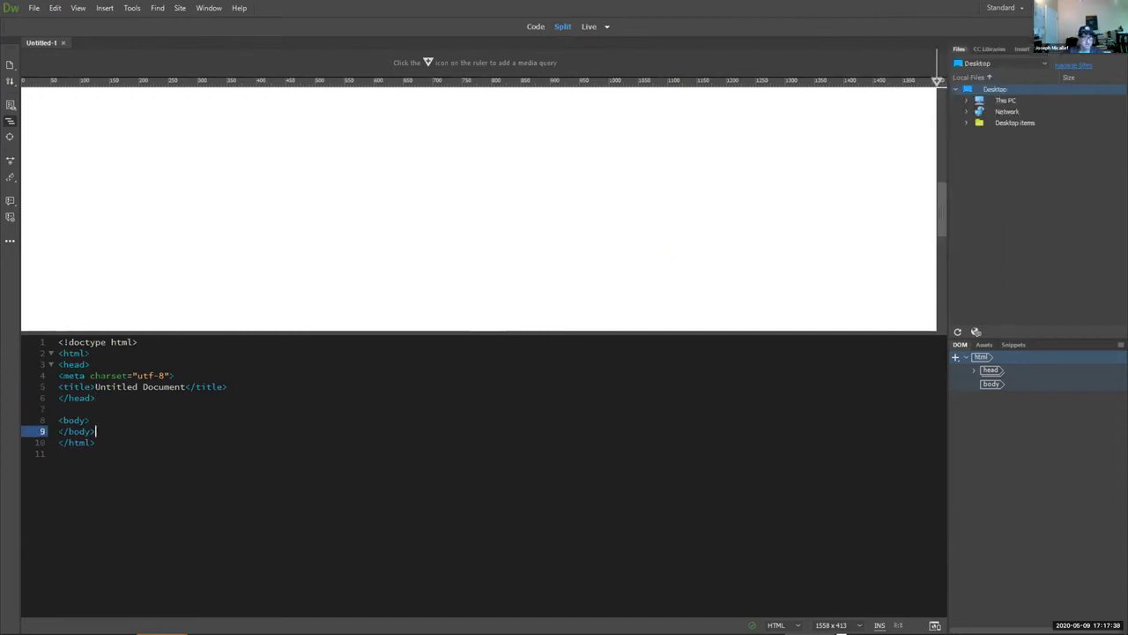
pyautogui.click(99, 420)
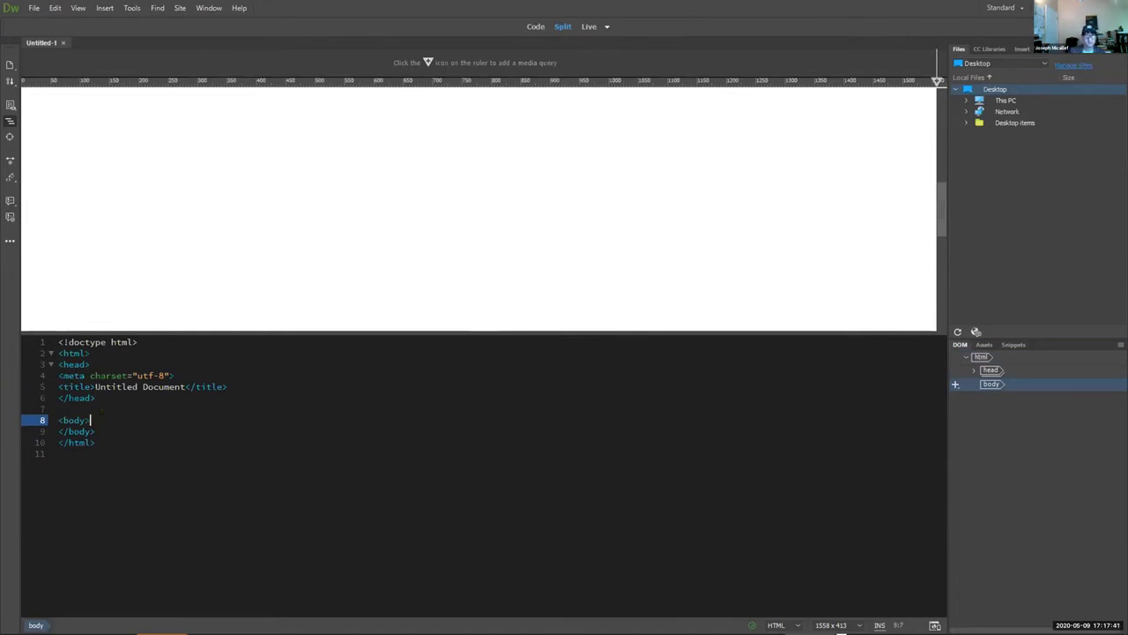
pyautogui.press('Return')
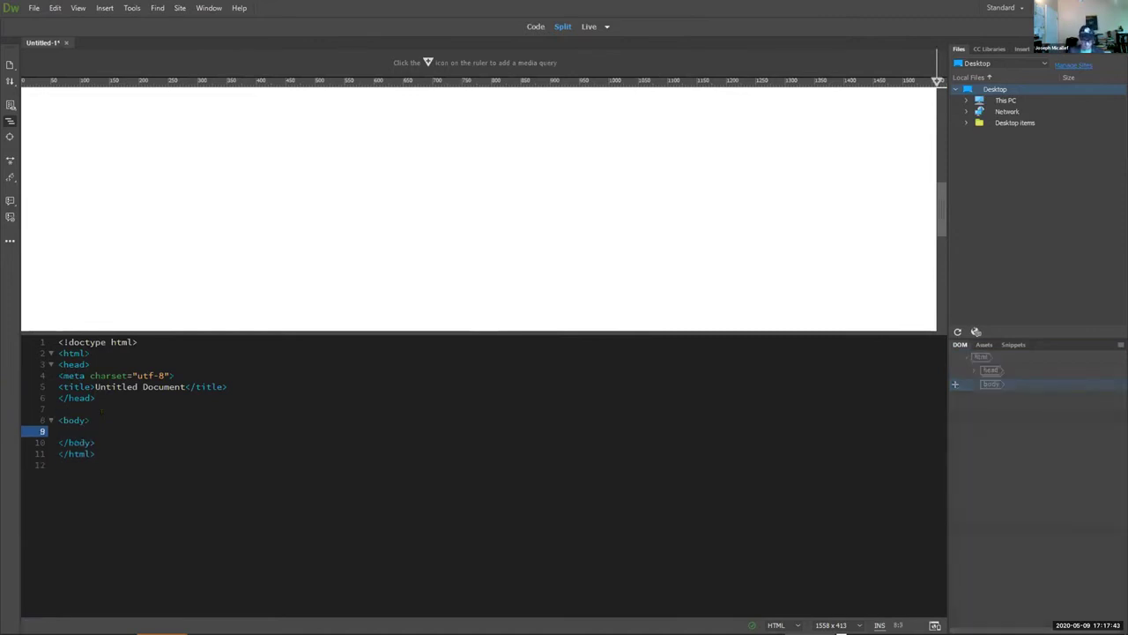
pyautogui.write('<h')
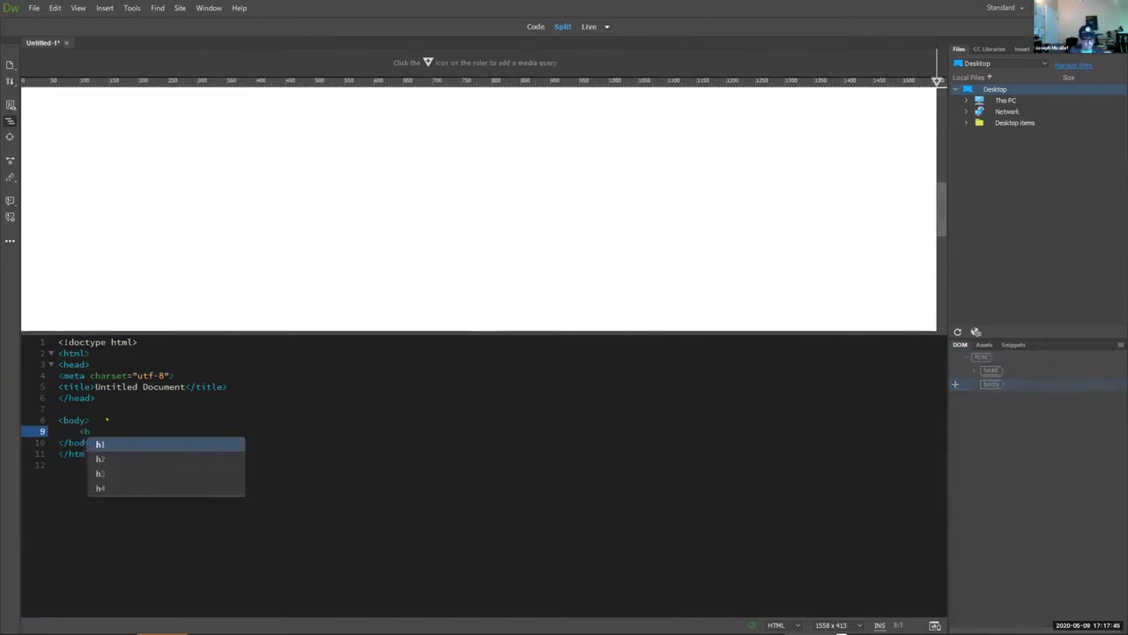
pyautogui.write('1> Logo Lab </h1>')
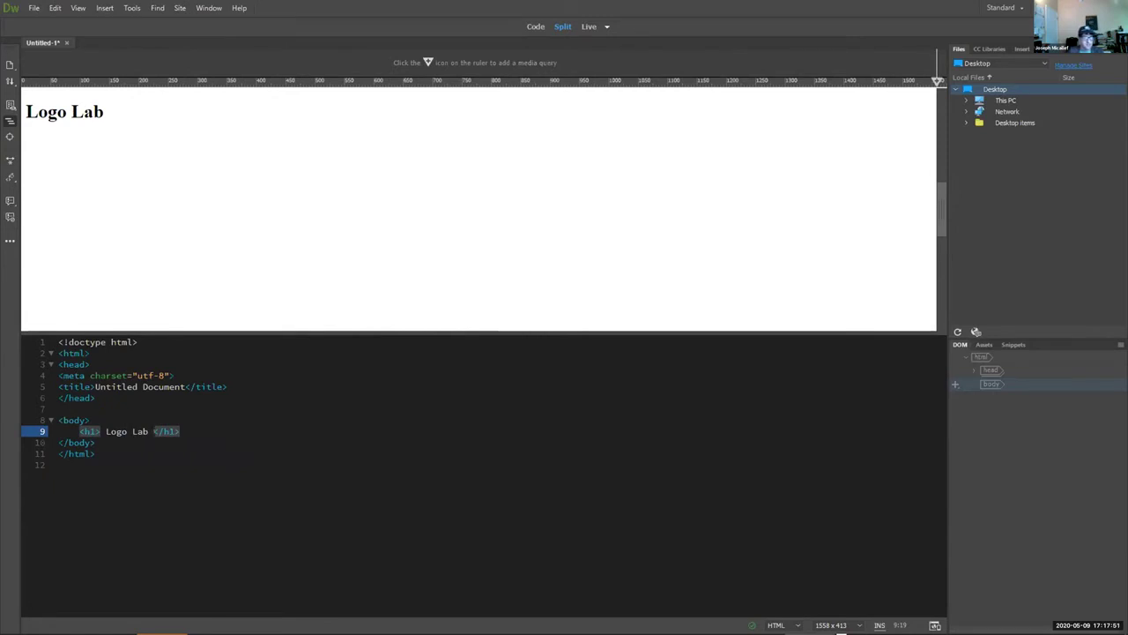
# Add an empty paragraph directly below the Logo Lab heading in the page body.
pyautogui.click(220, 416)
pyautogui.click(212, 429)
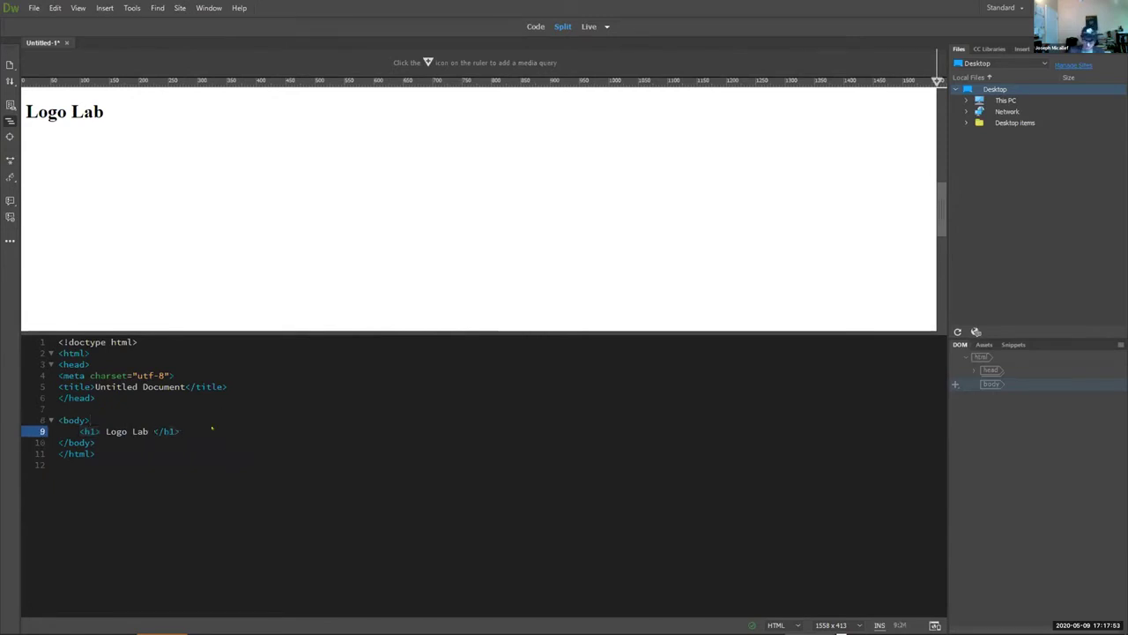
pyautogui.press('Return')
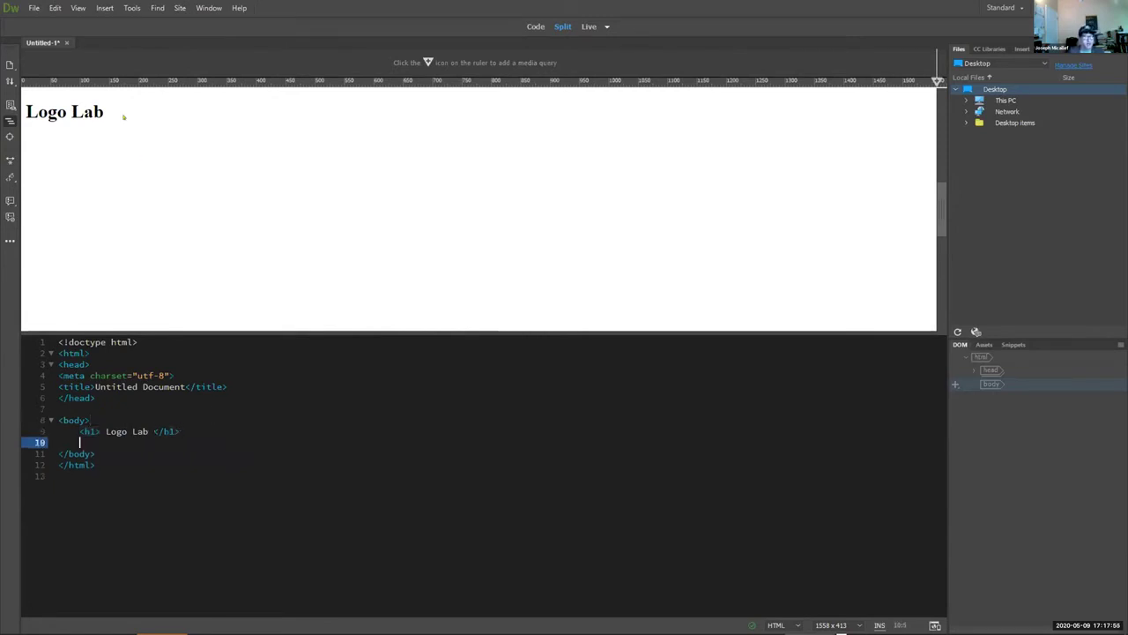
pyautogui.click(123, 116)
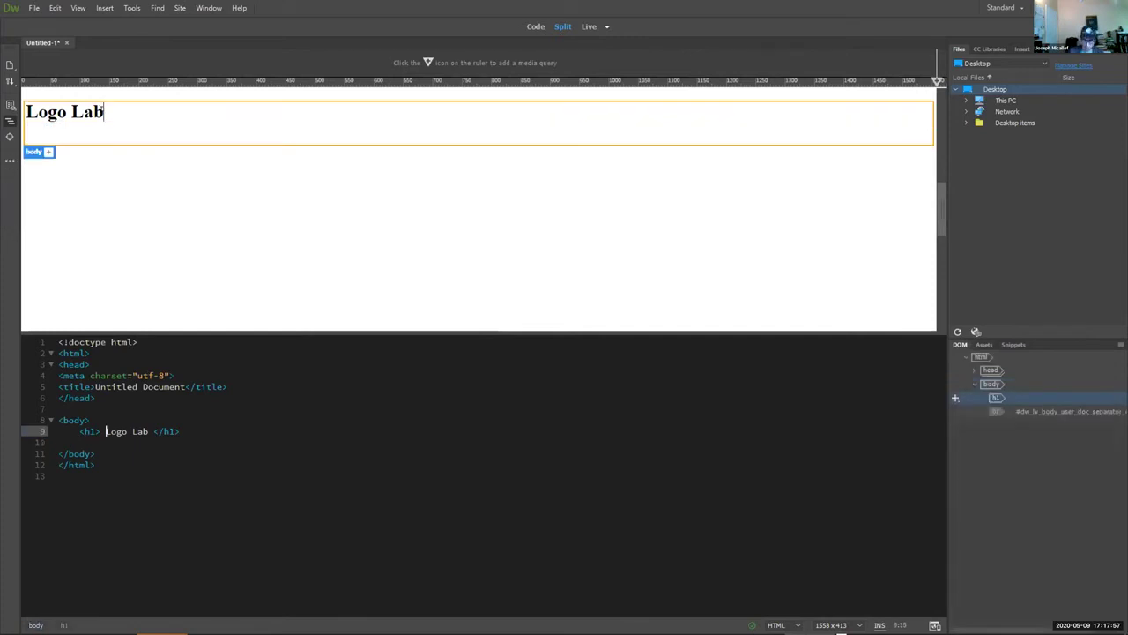
pyautogui.press('Return')
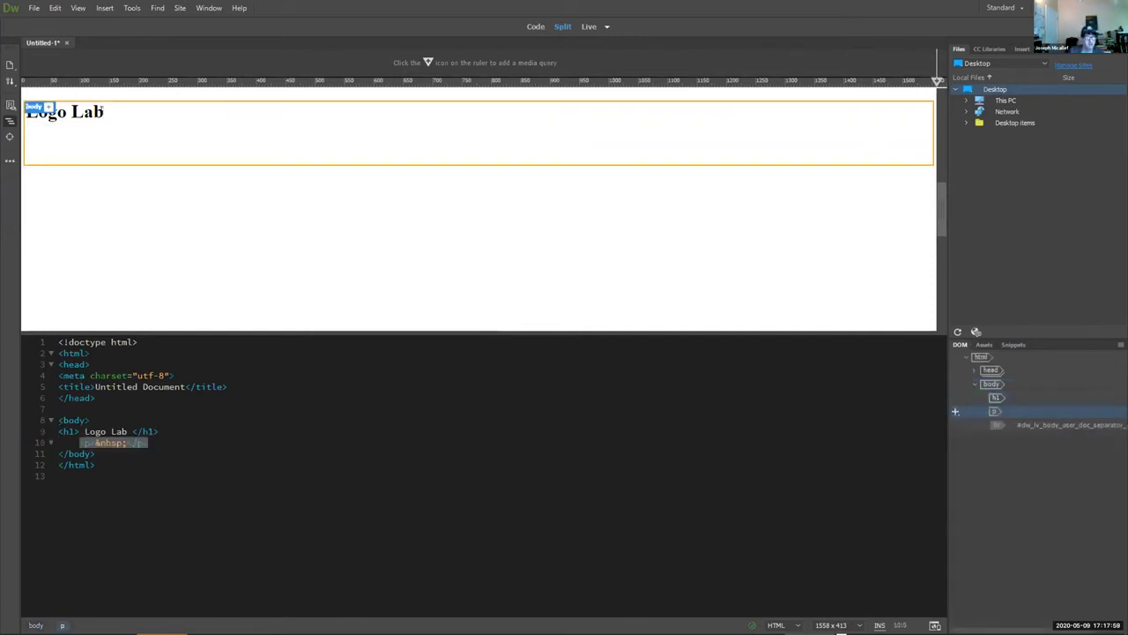
# Fill the paragraph with the text "This is a web site about of logo design.".
pyautogui.write('Thei')
pyautogui.press('BackSpace')
pyautogui.press('BackSpace')
pyautogui.press('BackSpace')
pyautogui.write('his is my')
pyautogui.press('BackSpace')
pyautogui.press('BackSpace')
pyautogui.press('BackSpace')
pyautogui.press('BackSpace')
pyautogui.press('BackSpace')
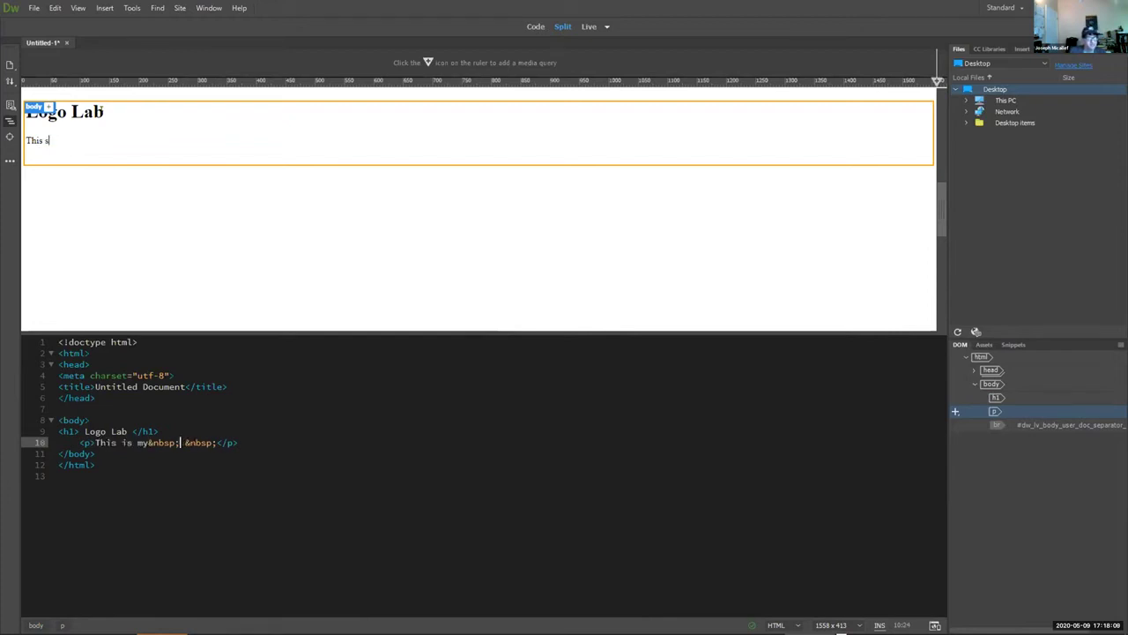
pyautogui.write('s ')
pyautogui.write('a we')
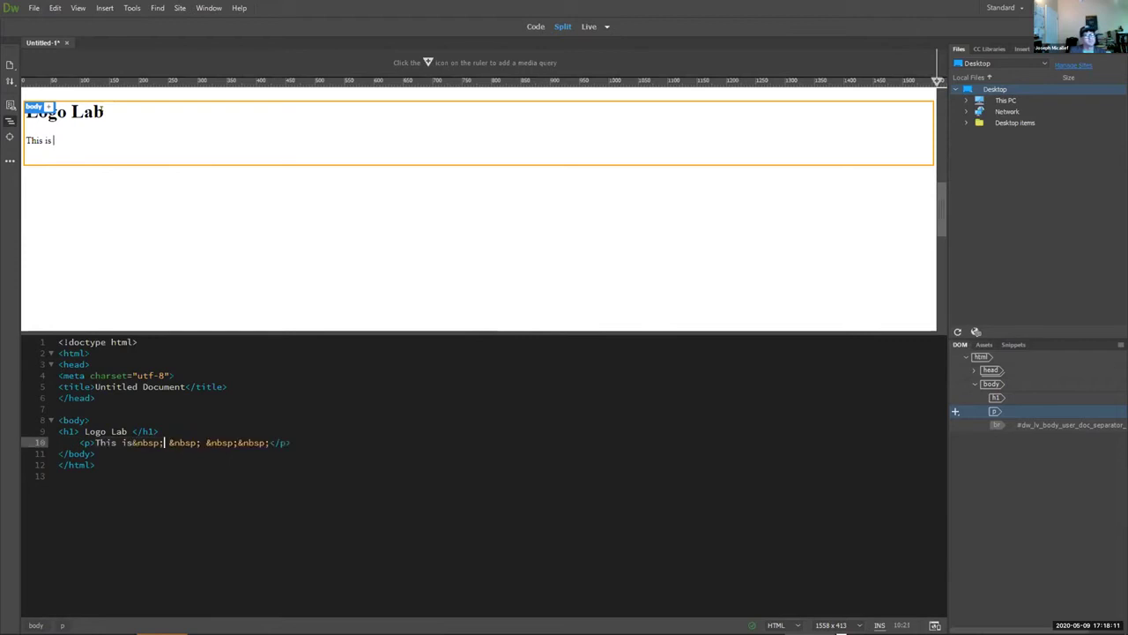
pyautogui.write('b site')
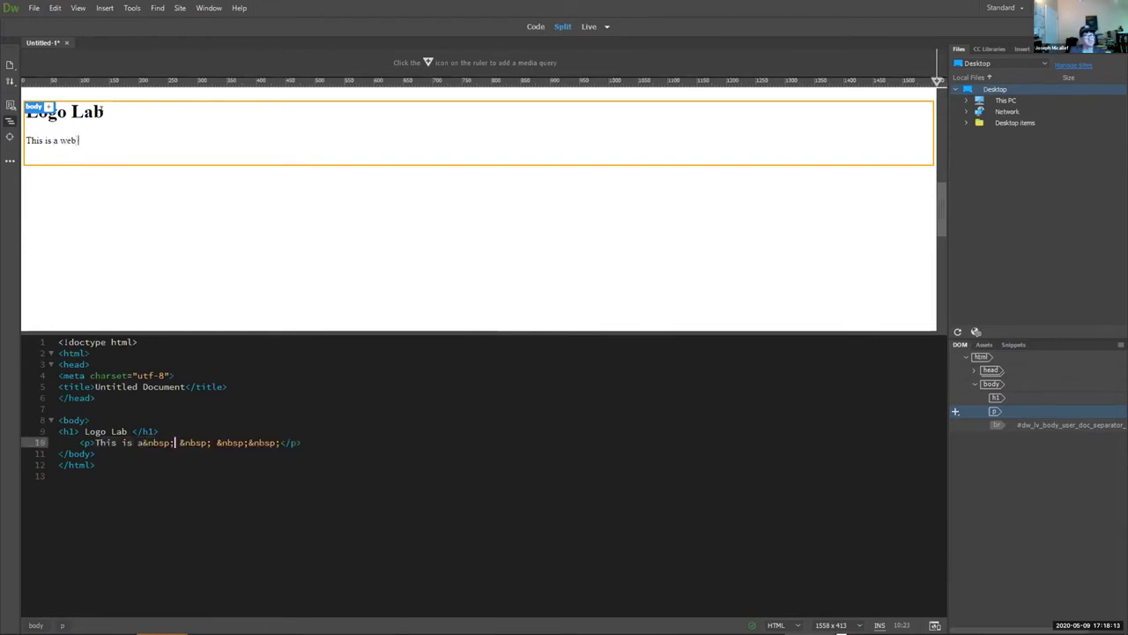
pyautogui.press('BackSpace')
pyautogui.press('BackSpace')
pyautogui.press('BackSpace')
pyautogui.press('BackSpace')
pyautogui.write('site about')
pyautogui.press('BackSpace')
pyautogui.press('BackSpace')
pyautogui.press('BackSpace')
pyautogui.press('BackSpace')
pyautogui.write('bout of ')
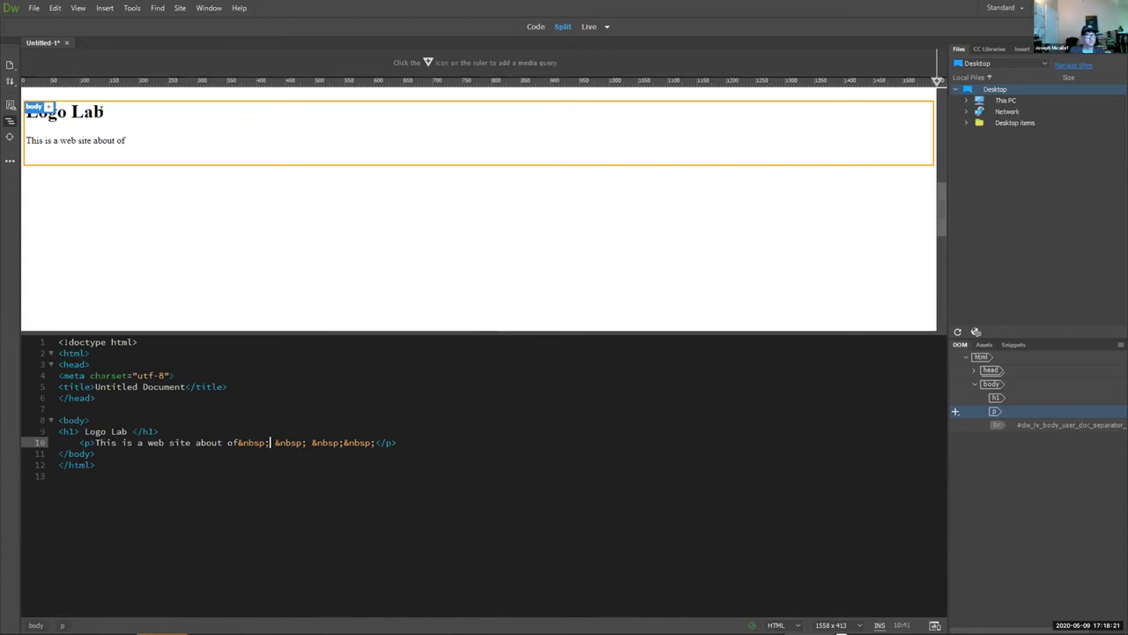
pyautogui.write('logo design.')
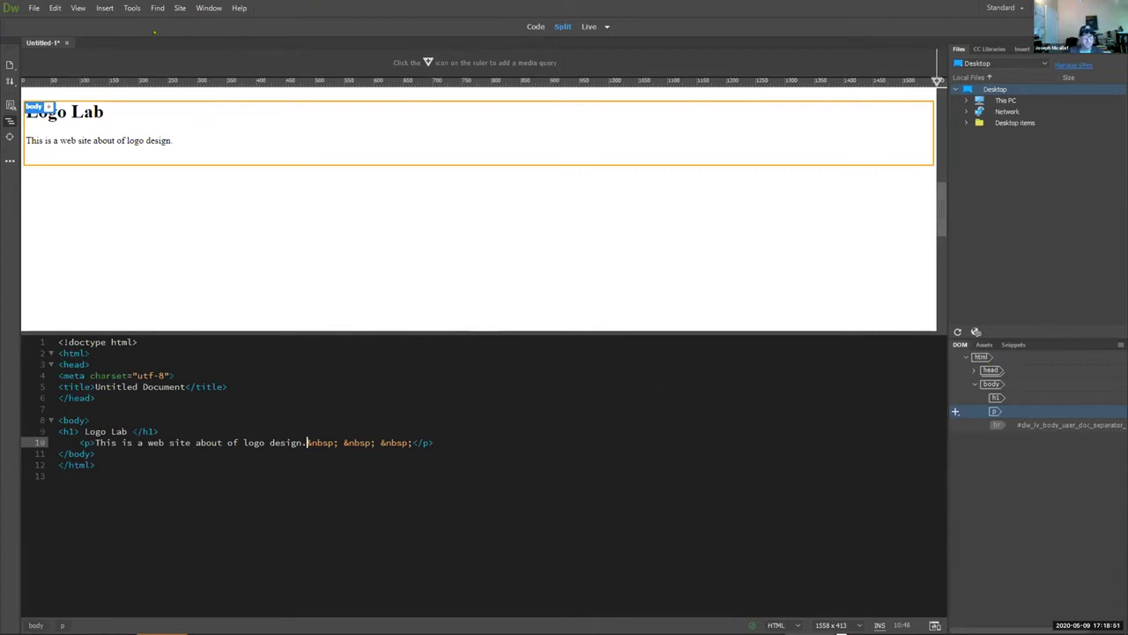
# Start a new site definition and clear its default site name.
pyautogui.click(180, 8)
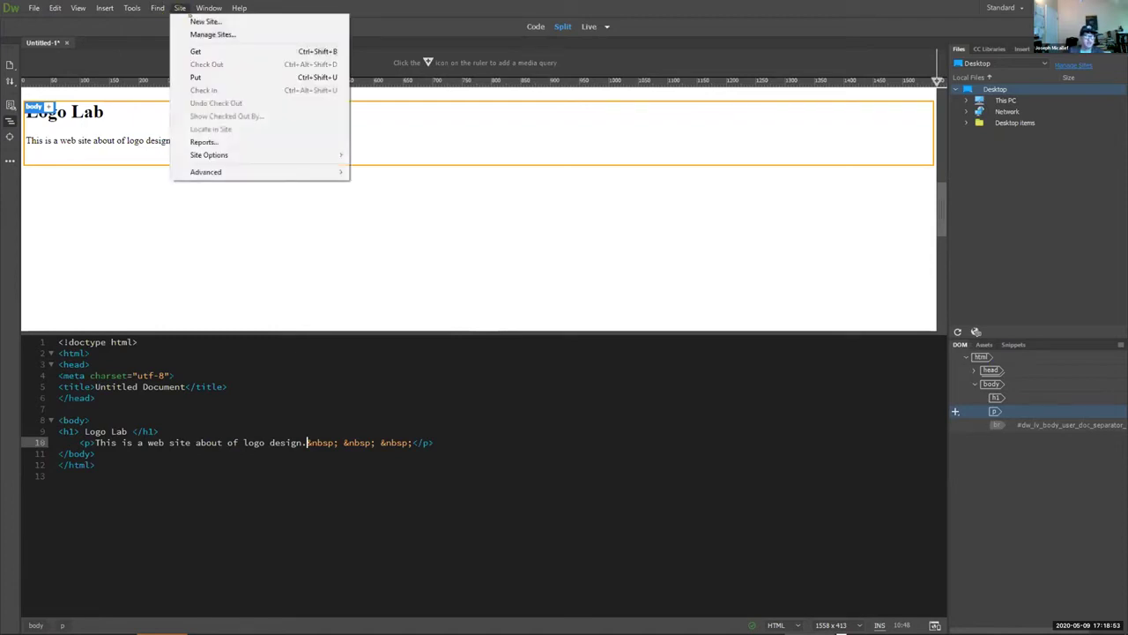
pyautogui.click(190, 21)
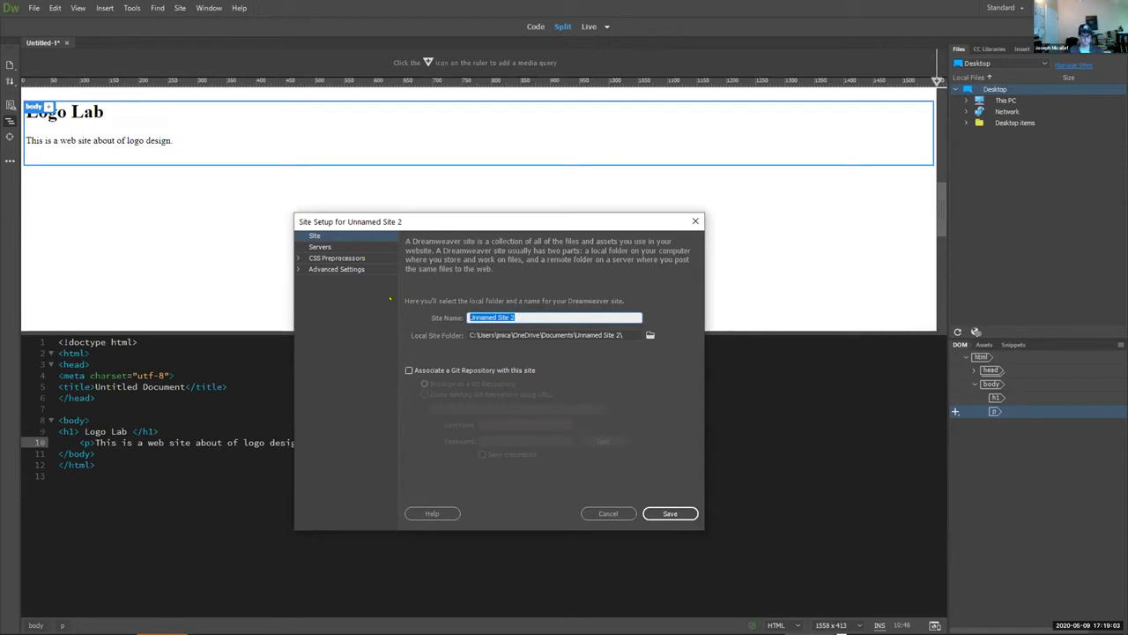
pyautogui.press('BackSpace')
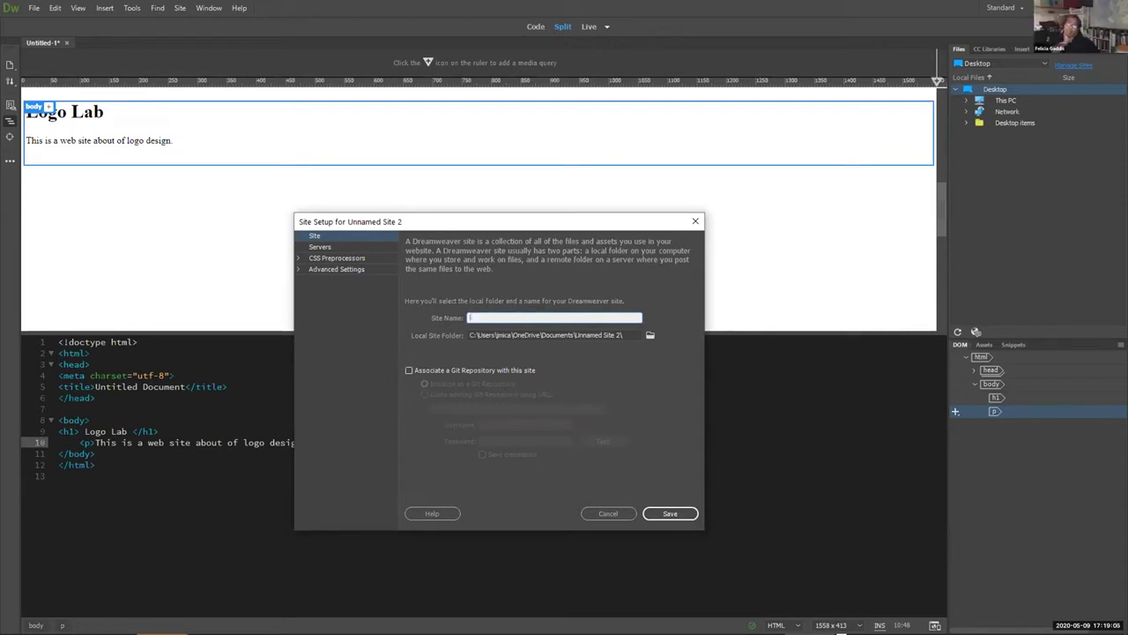
# Switch to CamShop to view the handwritten notes on Altervista.org, FileZilla and File Transfer Protocol, and return to the site setup.
pyautogui.hotkey('alt', 'Tab')
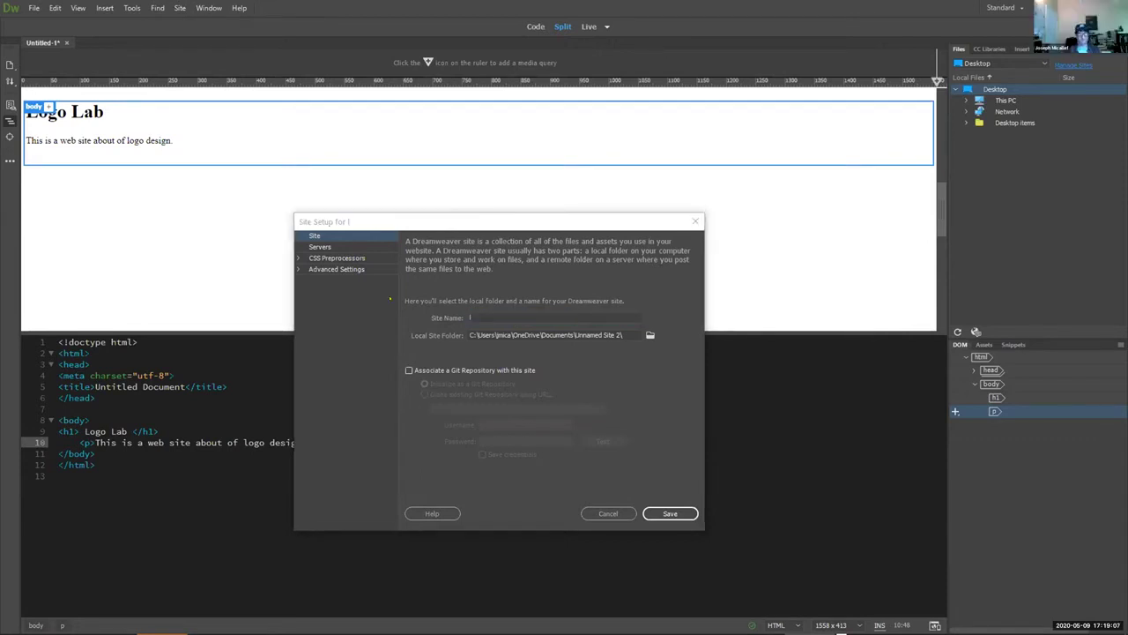
pyautogui.hotkey('alt', 'Tab')
pyautogui.hotkey('alt', 'Tab')
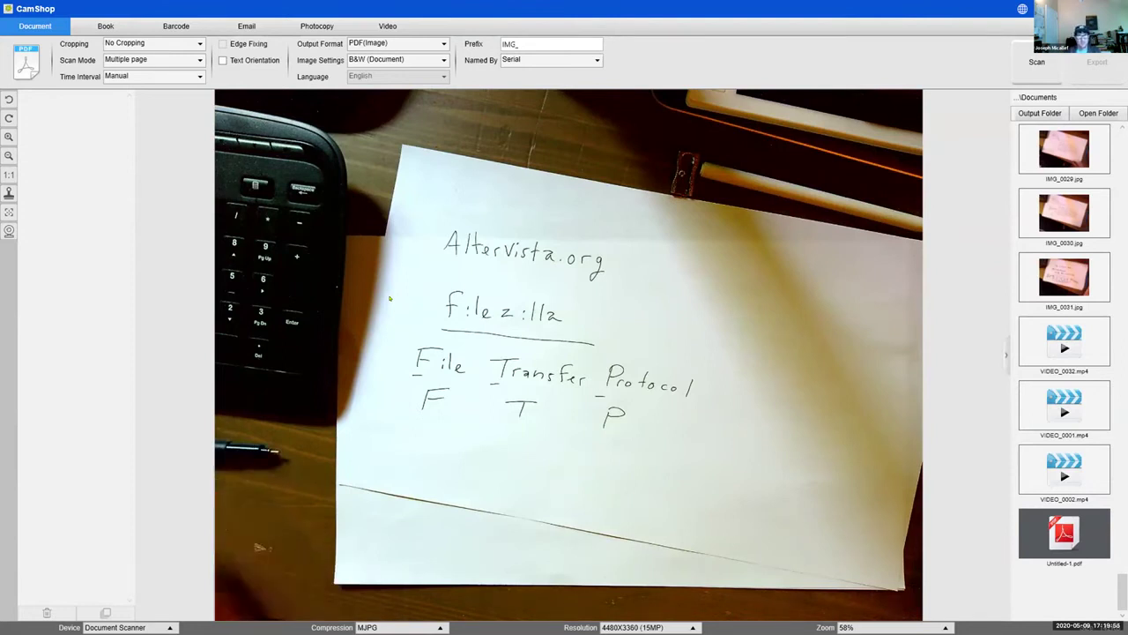
pyautogui.hotkey('alt', 'Tab')
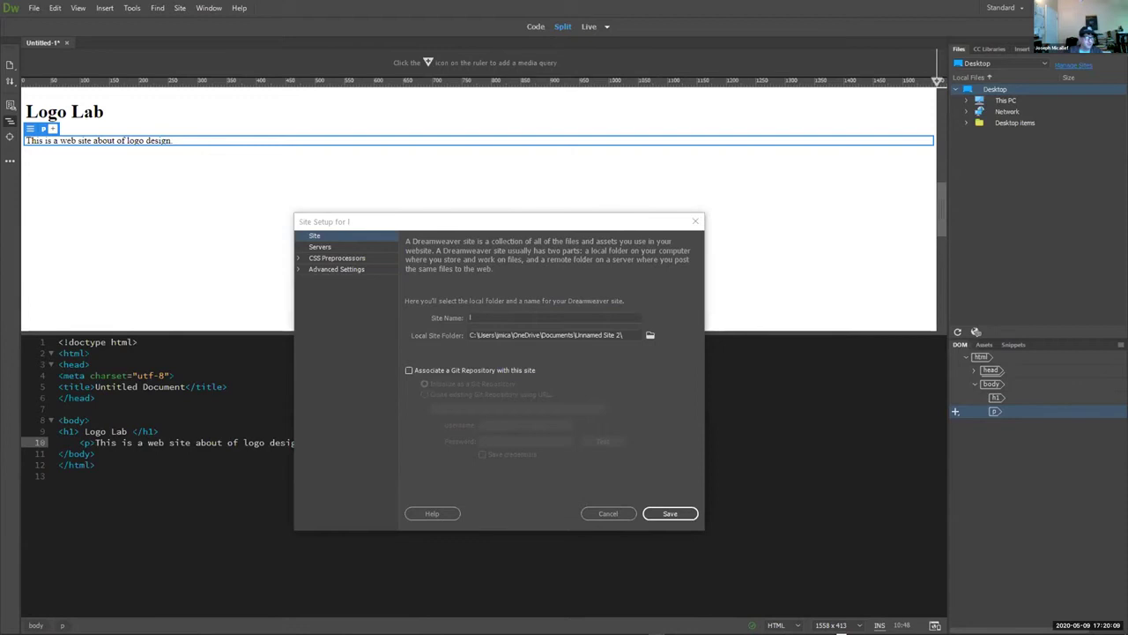
# Bring the hosting sticky note into view and highlight its FTP connection details from host to encryption.
pyautogui.moveTo(0, 291); pyautogui.dragTo(57, 289)
pyautogui.moveTo(161, 211); pyautogui.dragTo(162, 212)
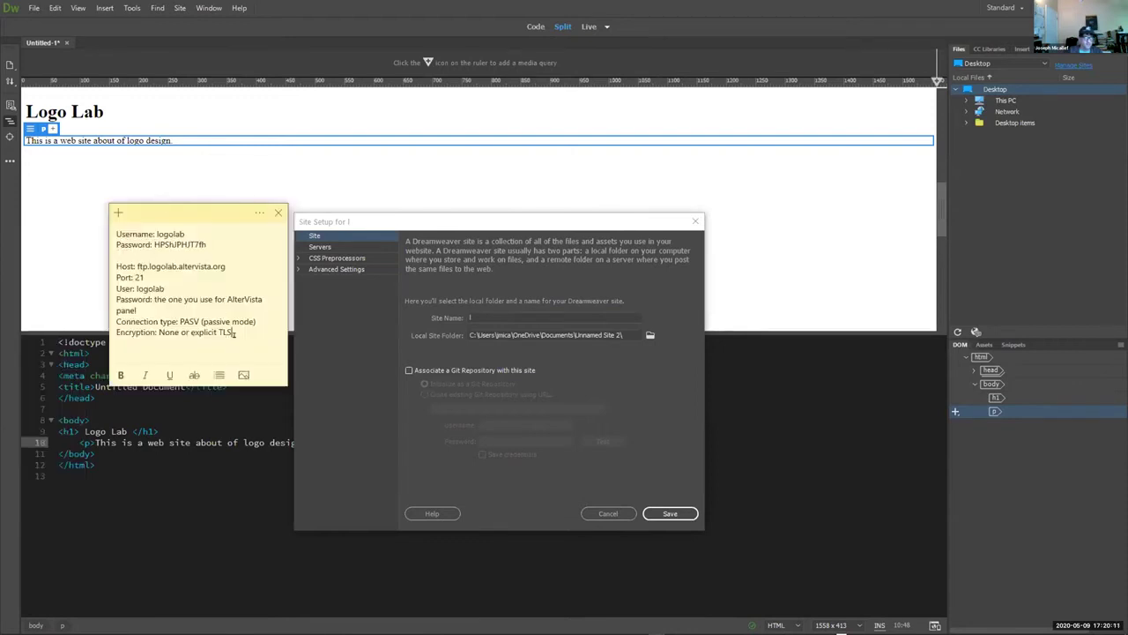
pyautogui.moveTo(231, 332); pyautogui.dragTo(118, 255)
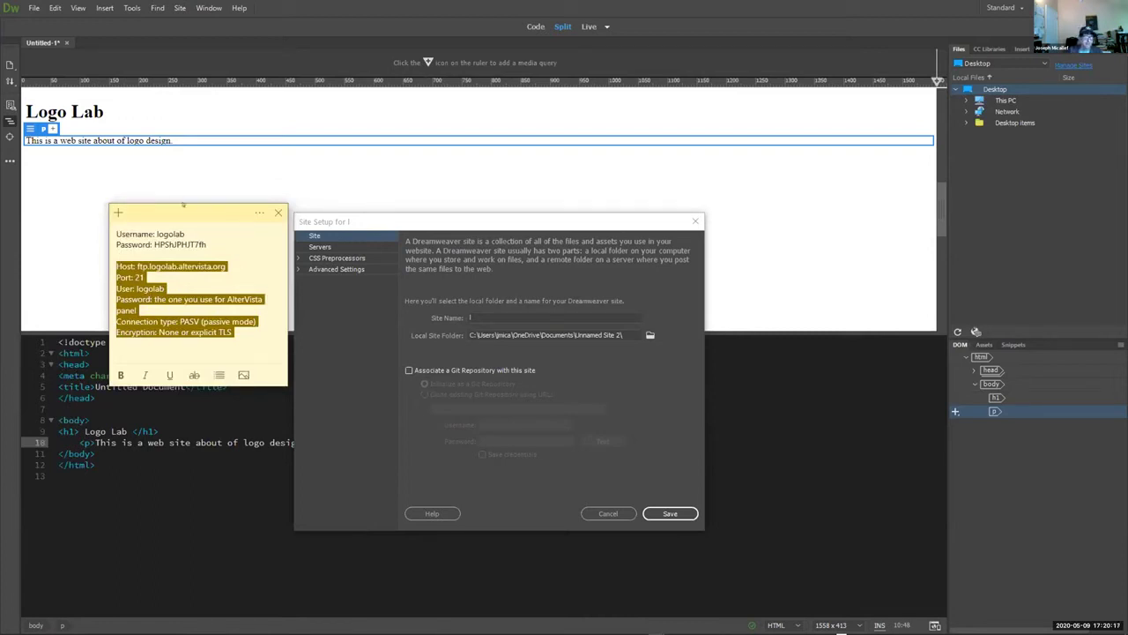
# Move the Site Setup dialog aside to make room for the sticky note.
pyautogui.click(317, 221)
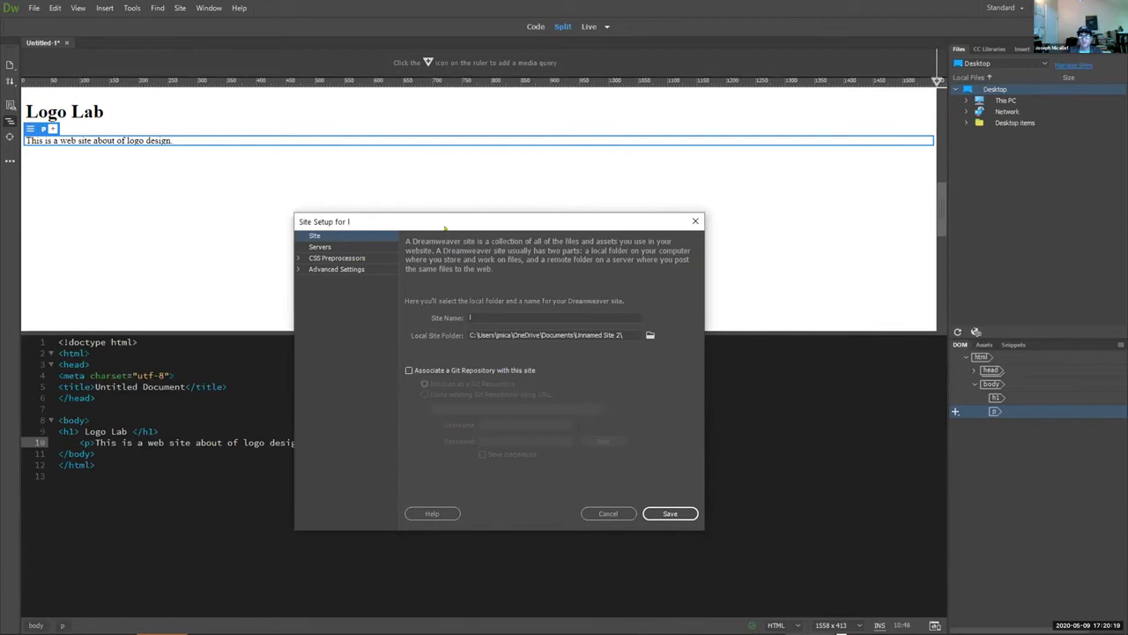
pyautogui.moveTo(317, 221); pyautogui.dragTo(442, 200)
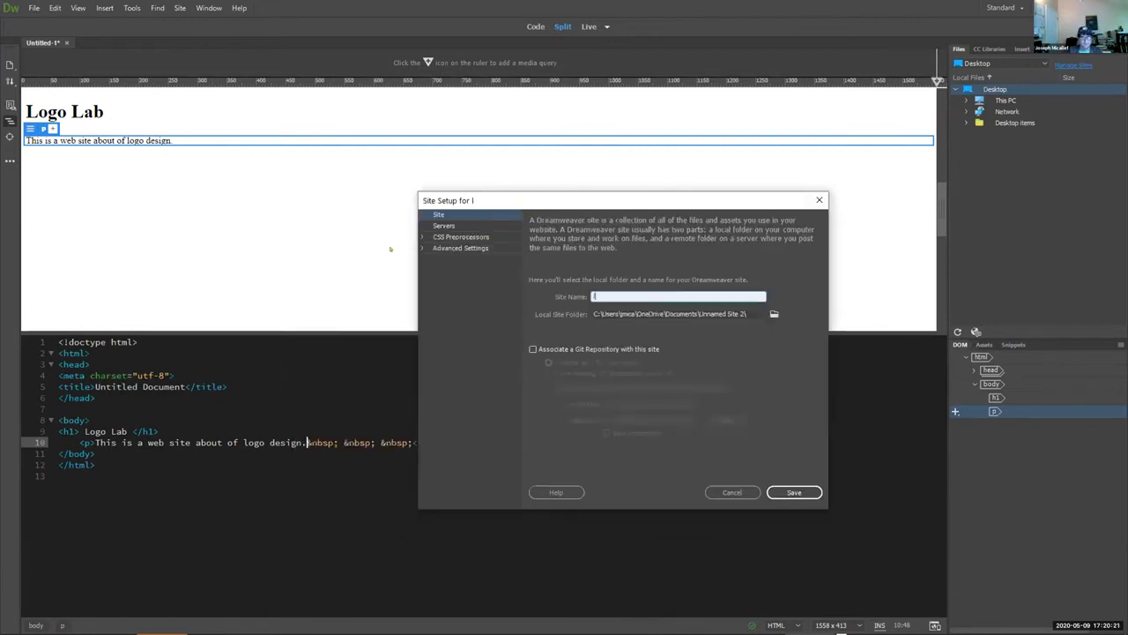
pyautogui.hotkey('alt', 'Tab')
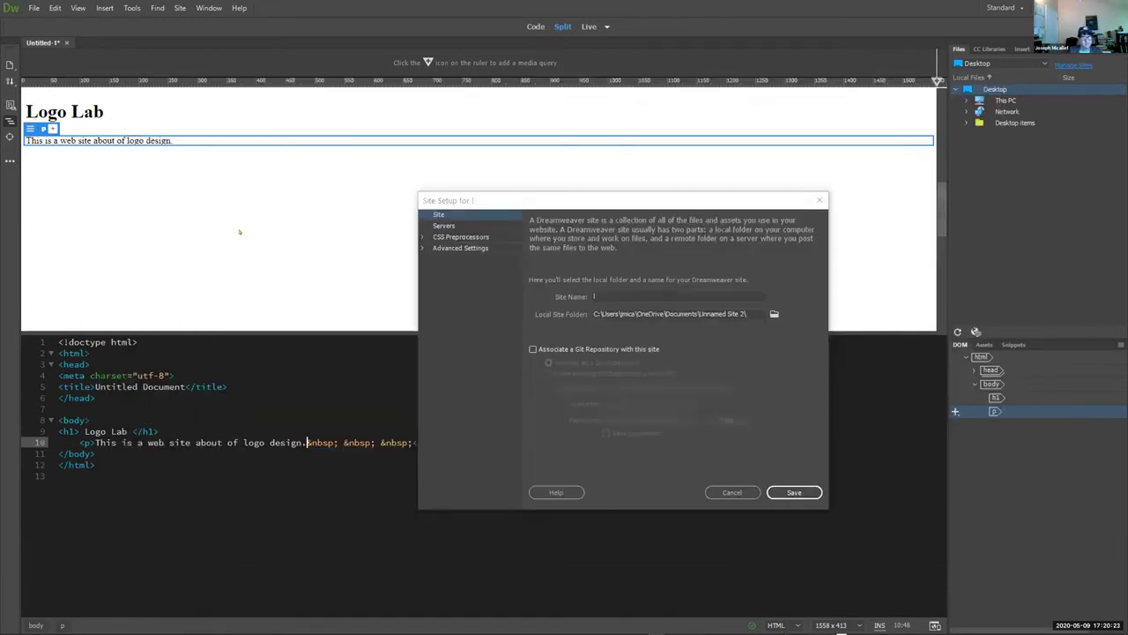
pyautogui.hotkey('alt', 'Tab')
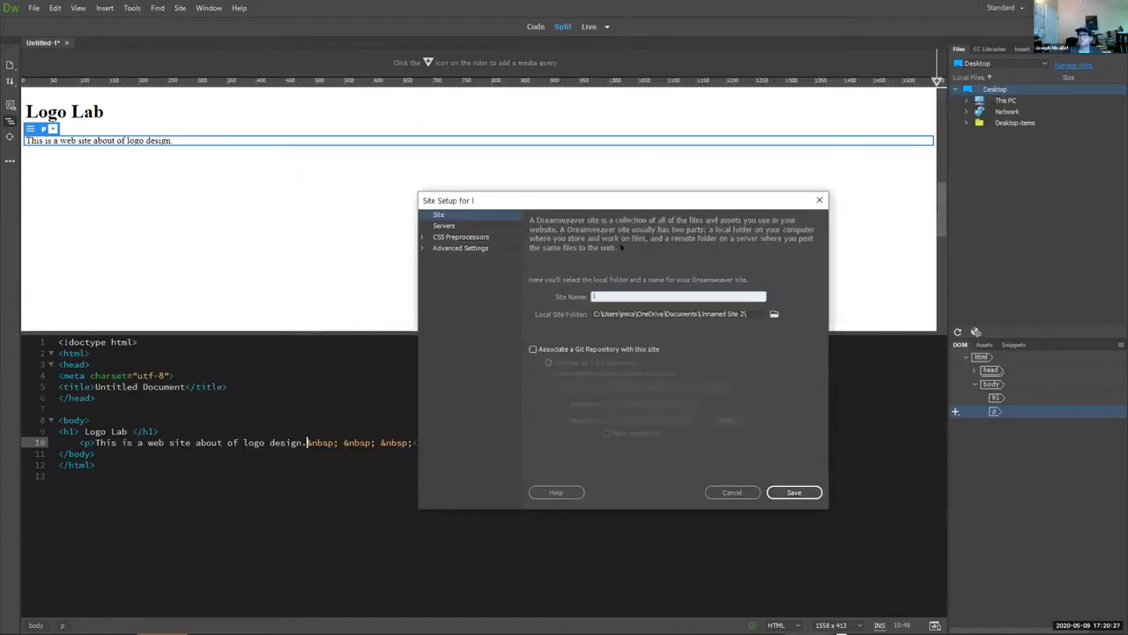
# Try to bring the sticky note with the FTP details up next to the Site Setup dialog.
pyautogui.moveTo(482, 617)
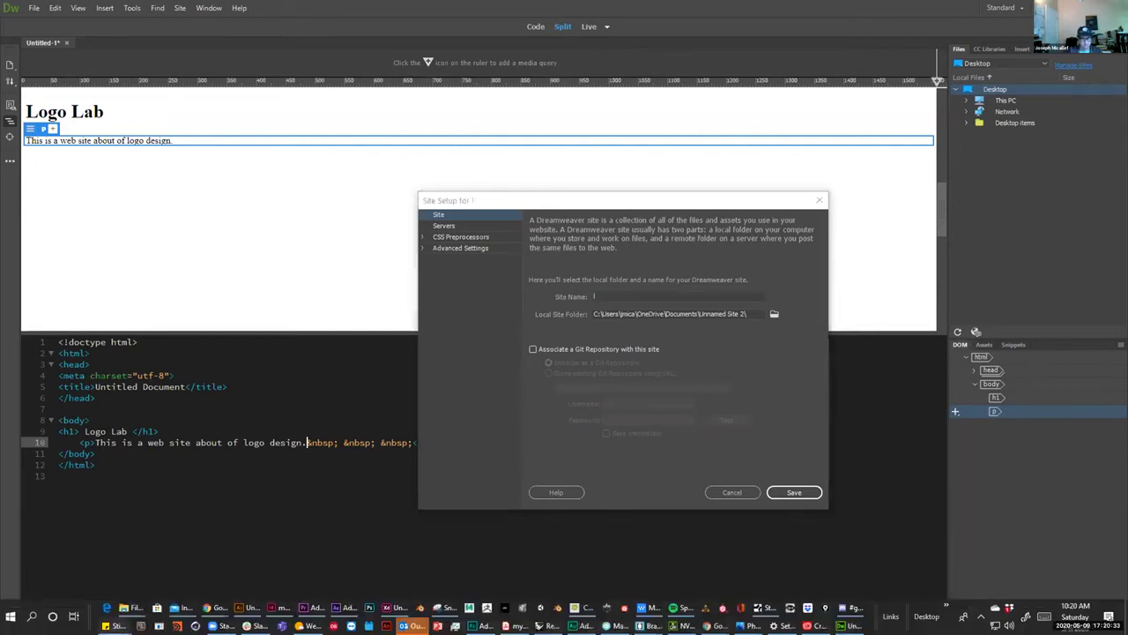
pyautogui.click(113, 625)
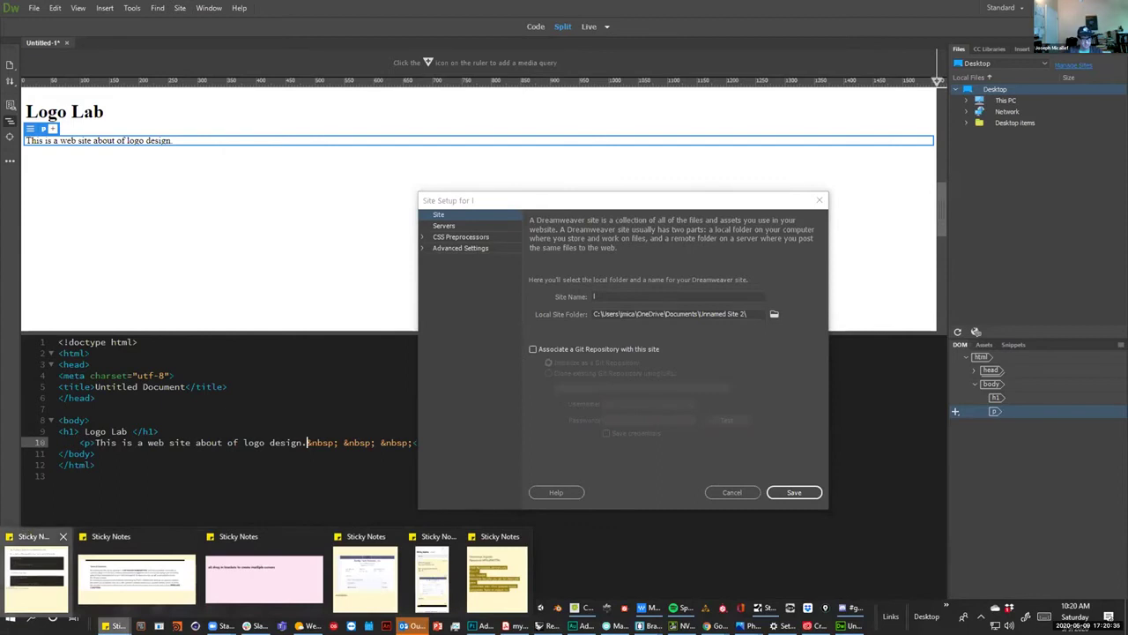
pyautogui.moveTo(432, 577)
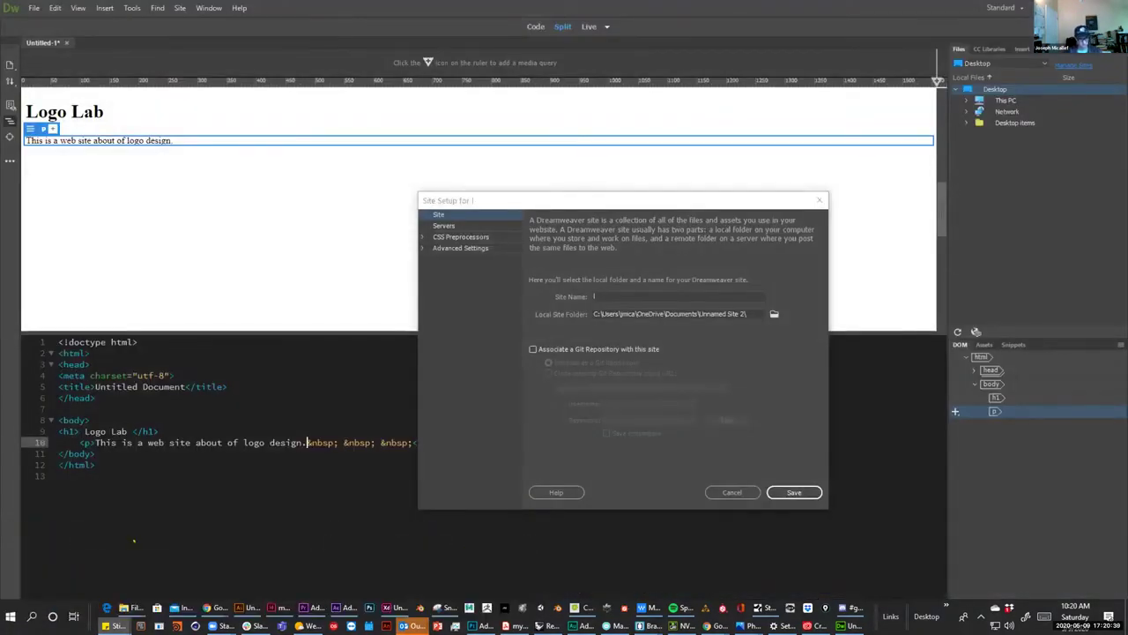
pyautogui.press('super+d')
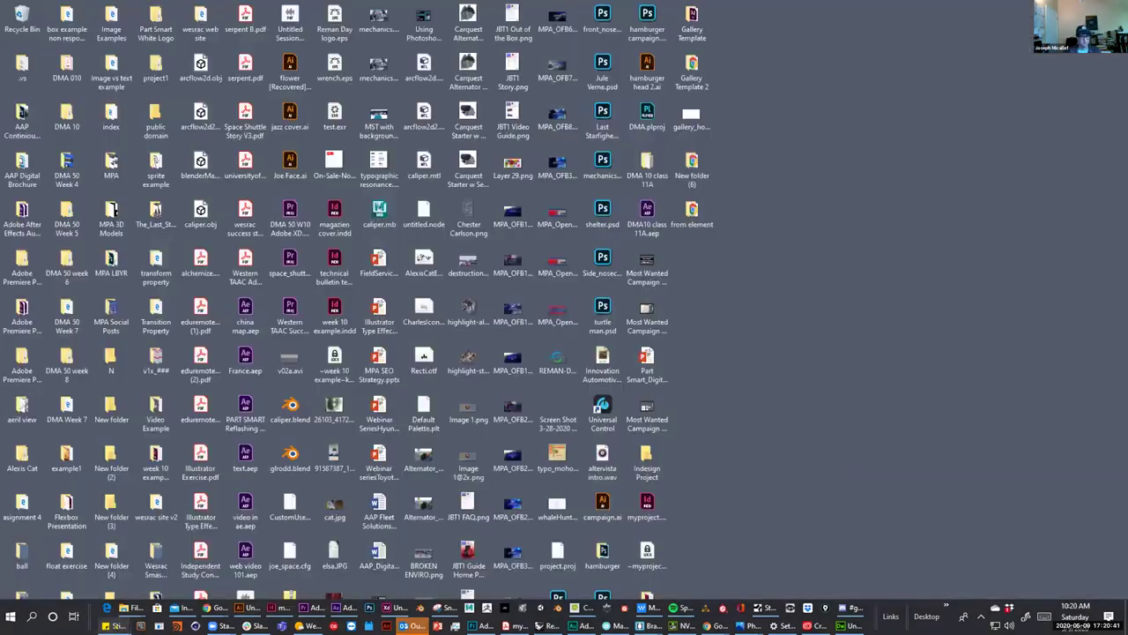
pyautogui.moveTo(112, 626)
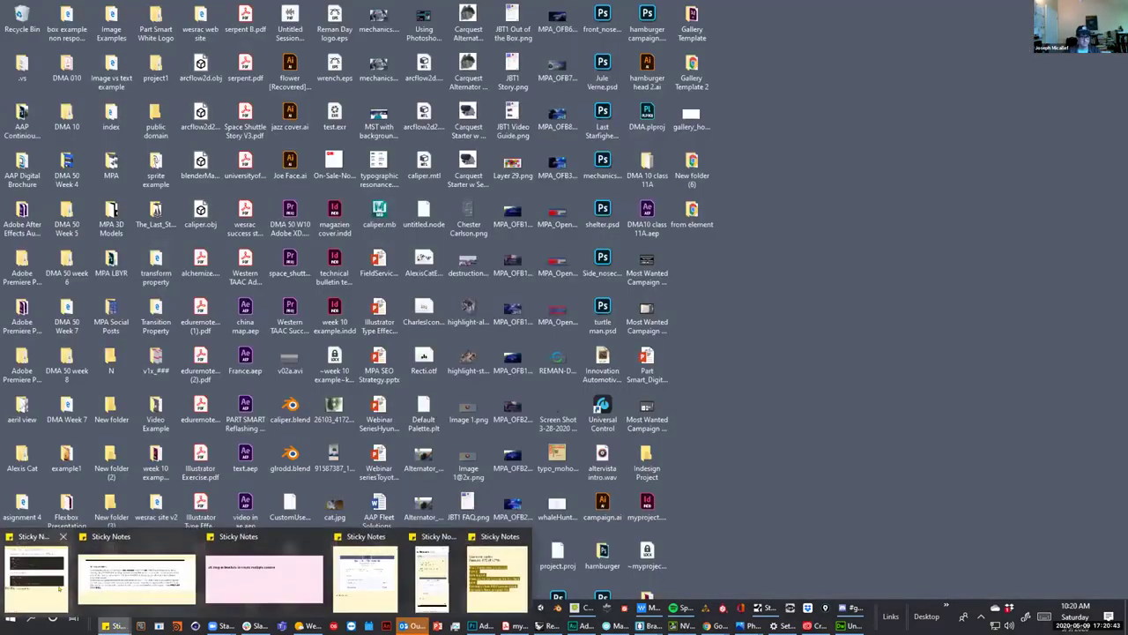
pyautogui.press('super+d')
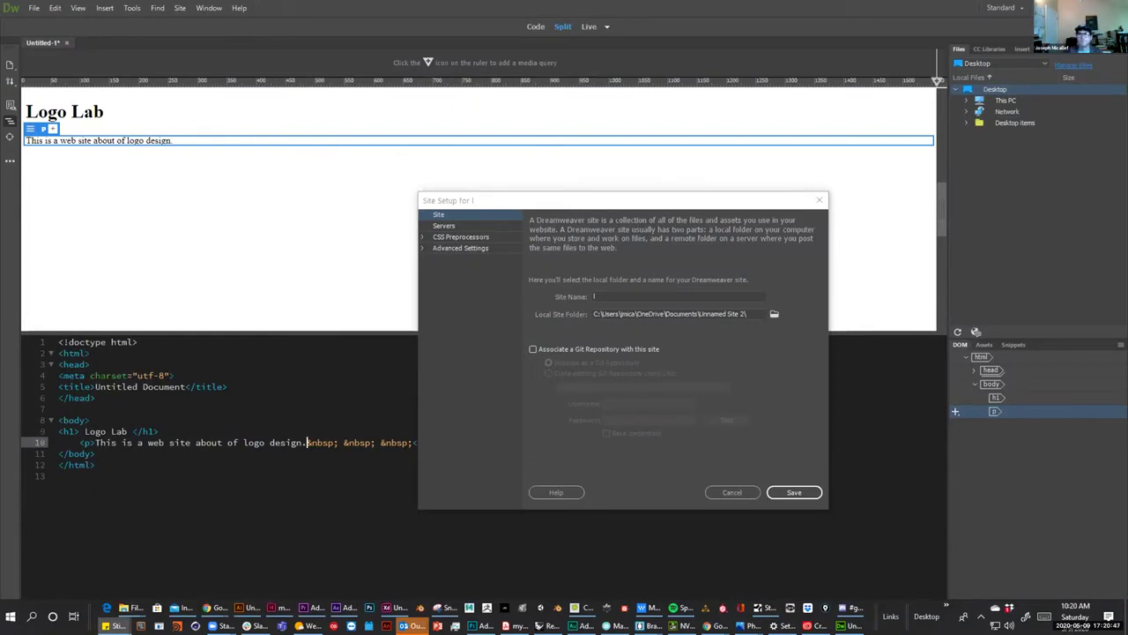
pyautogui.hotkey('alt', 'Tab')
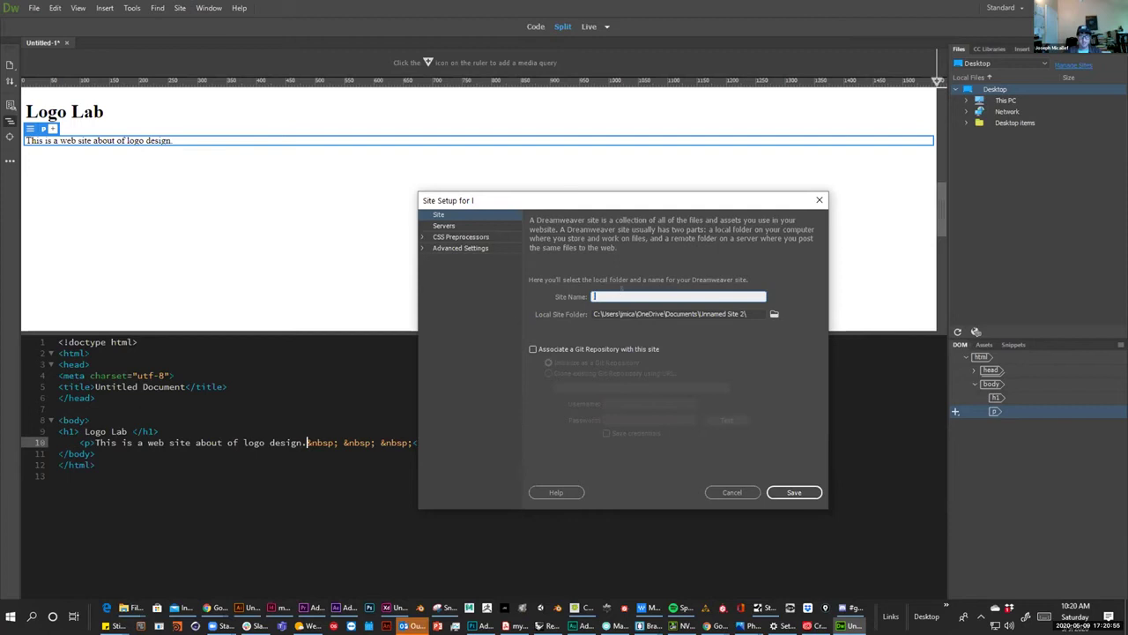
# Name the new site Logolab, keep the default local site folder, and save the site definition.
pyautogui.write('LO')
pyautogui.press('BackSpace')
pyautogui.press('BackSpace')
pyautogui.write('Logolab')
pyautogui.click(793, 491)
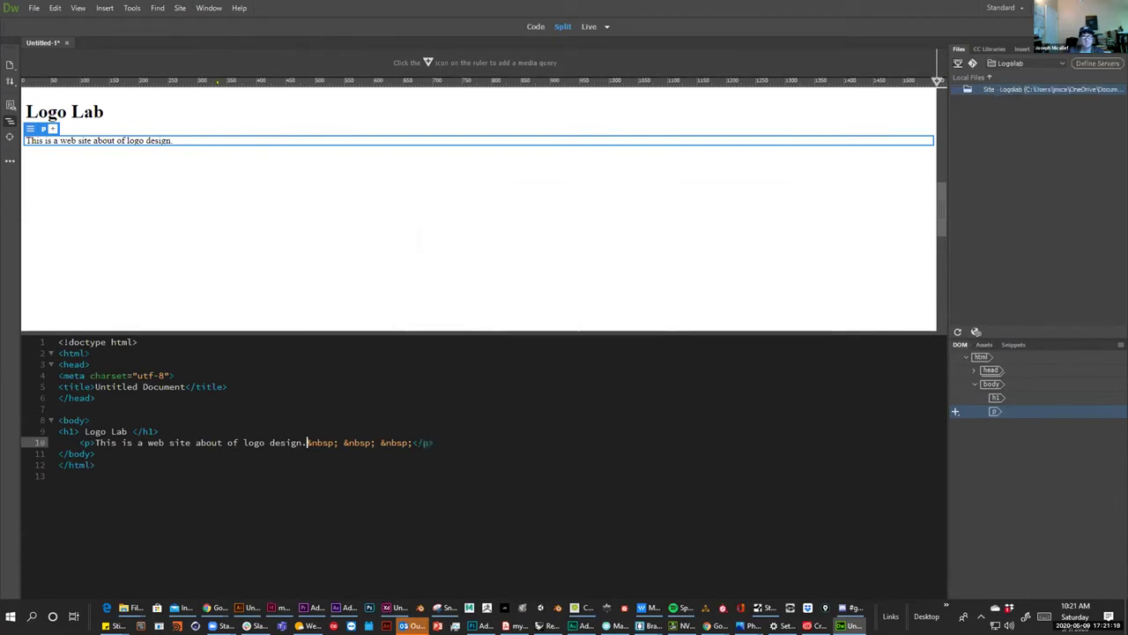
# Check the managed sites list for the Logolab entry and close it.
pyautogui.click(191, 9)
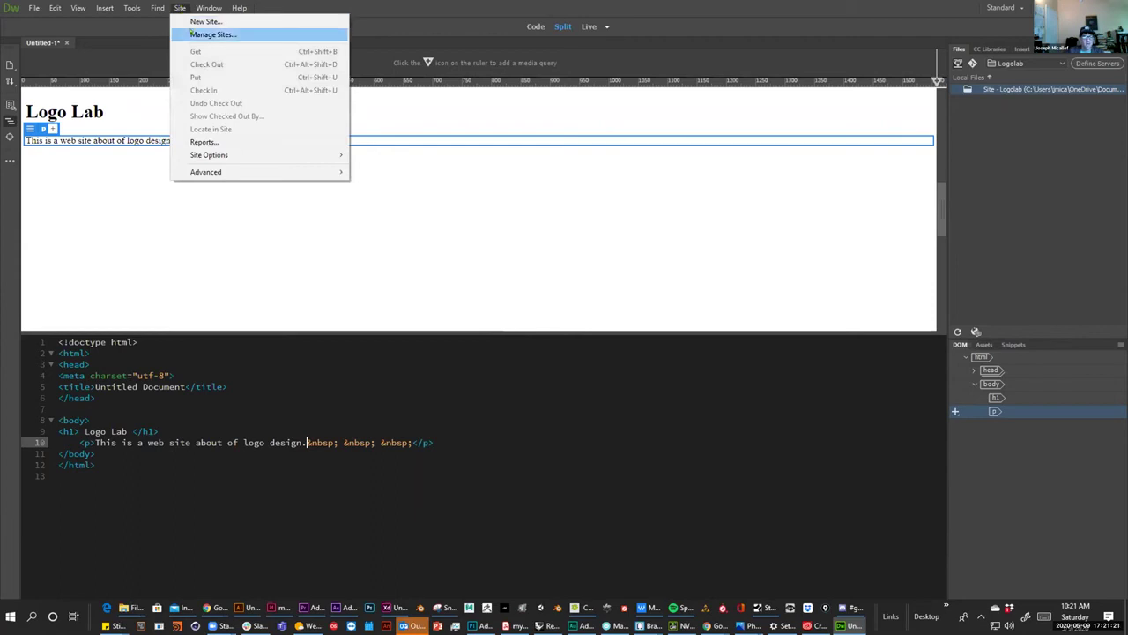
pyautogui.click(192, 33)
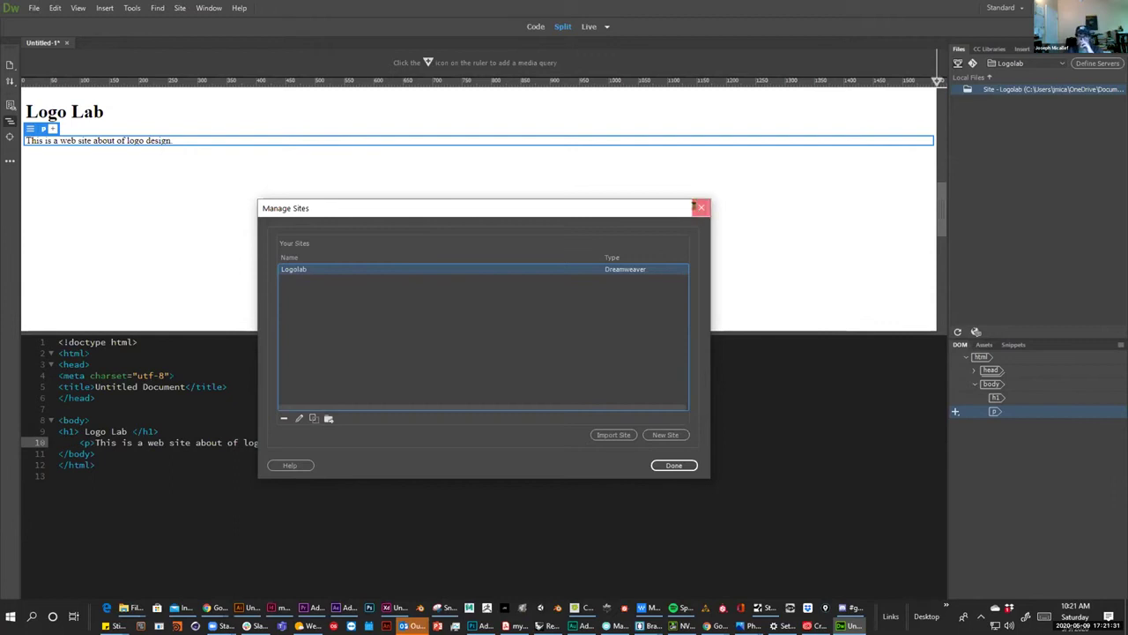
pyautogui.click(700, 208)
# View the sticky note with the hosting login and FTP details on the desktop, and return to Dreamweaver.
pyautogui.press('super+d')
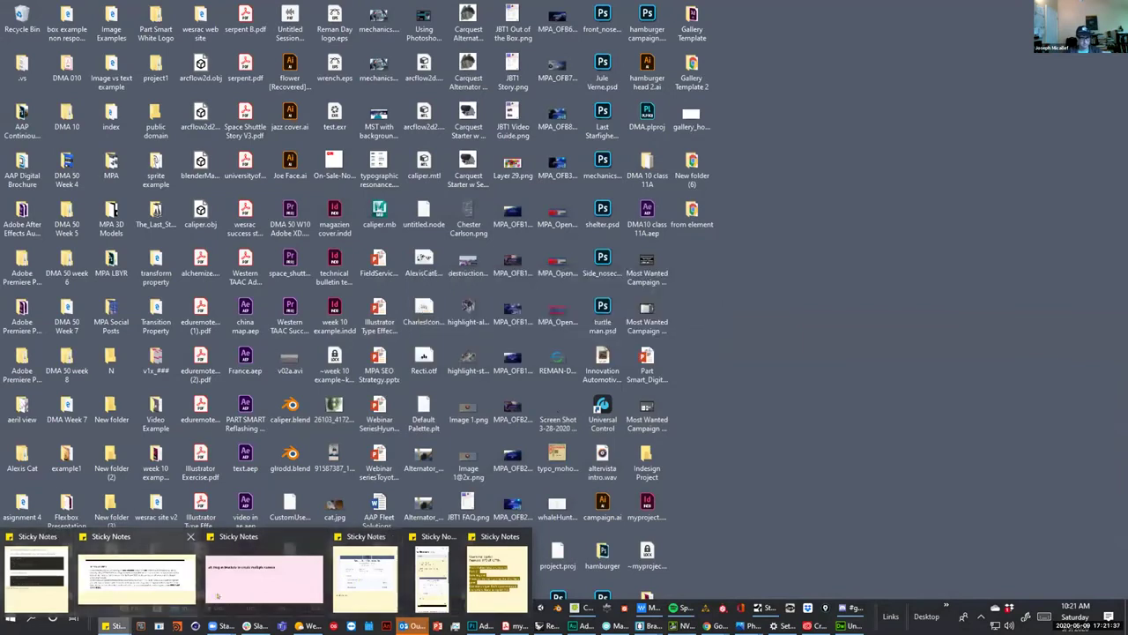
pyautogui.click(497, 575)
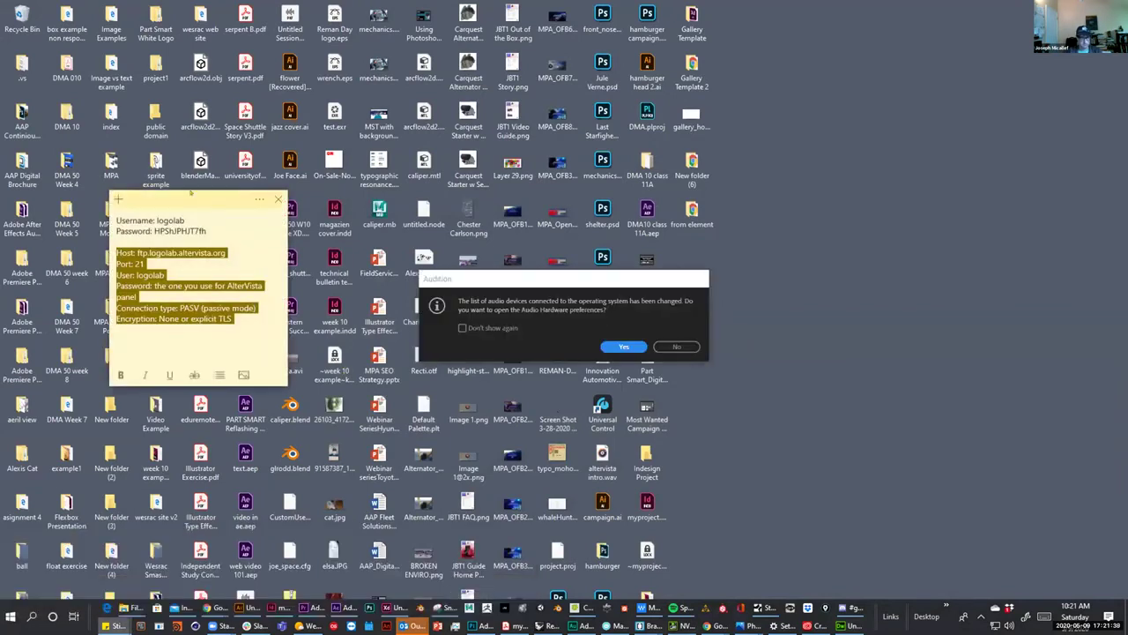
pyautogui.moveTo(155, 198); pyautogui.dragTo(117, 198)
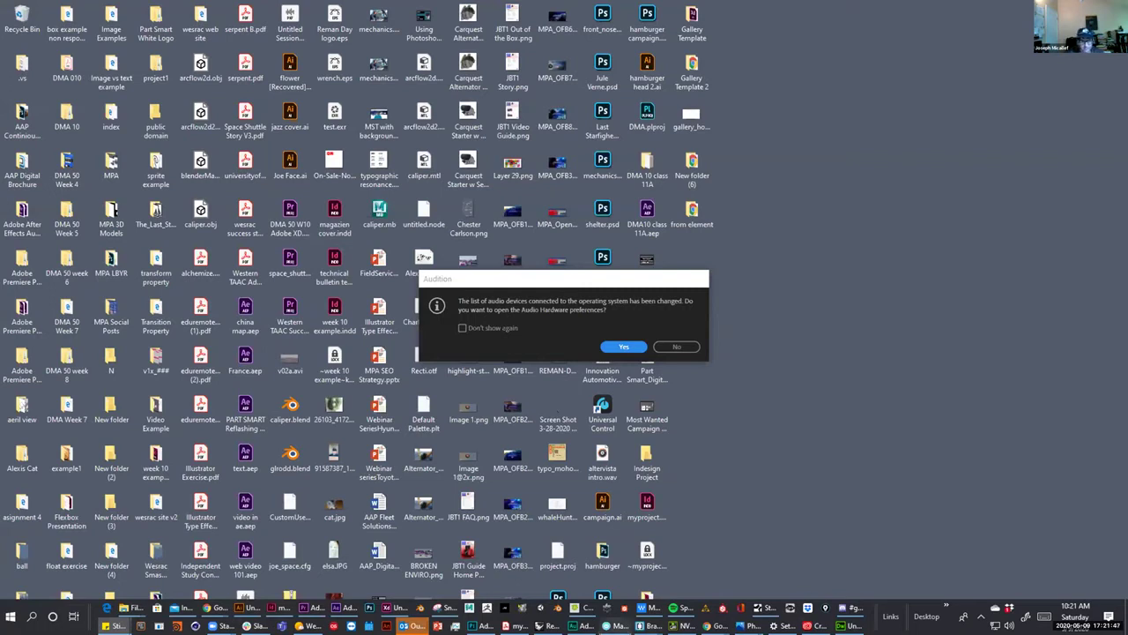
pyautogui.hotkey('alt', 'Tab')
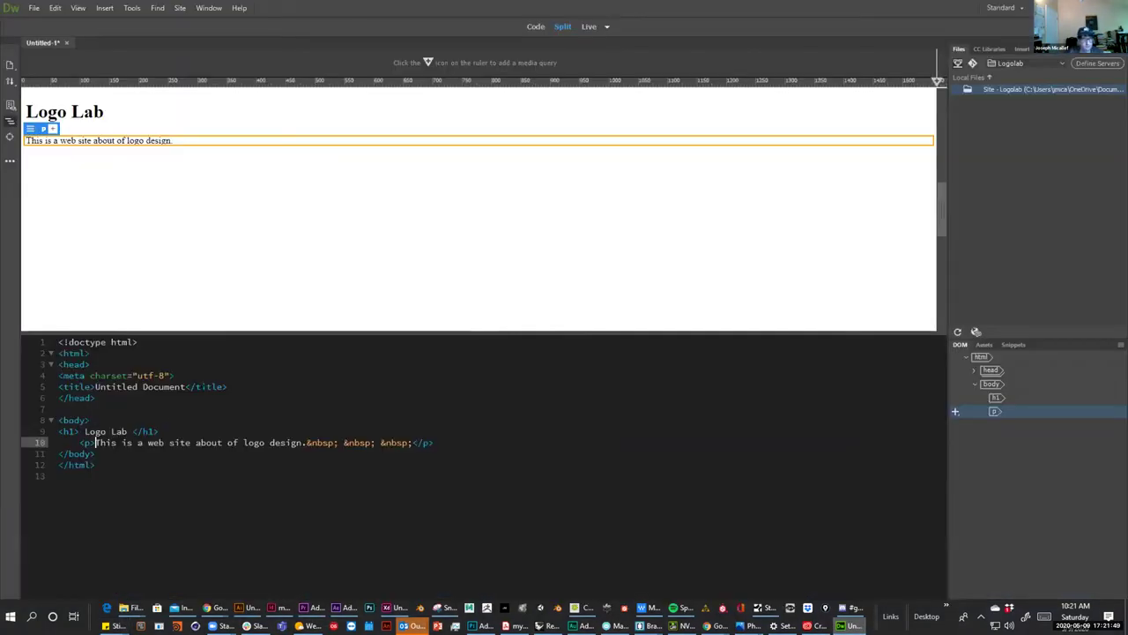
# Open the Logolab site definition for editing and add a new server that connects using FTP.
pyautogui.click(180, 8)
pyautogui.click(207, 33)
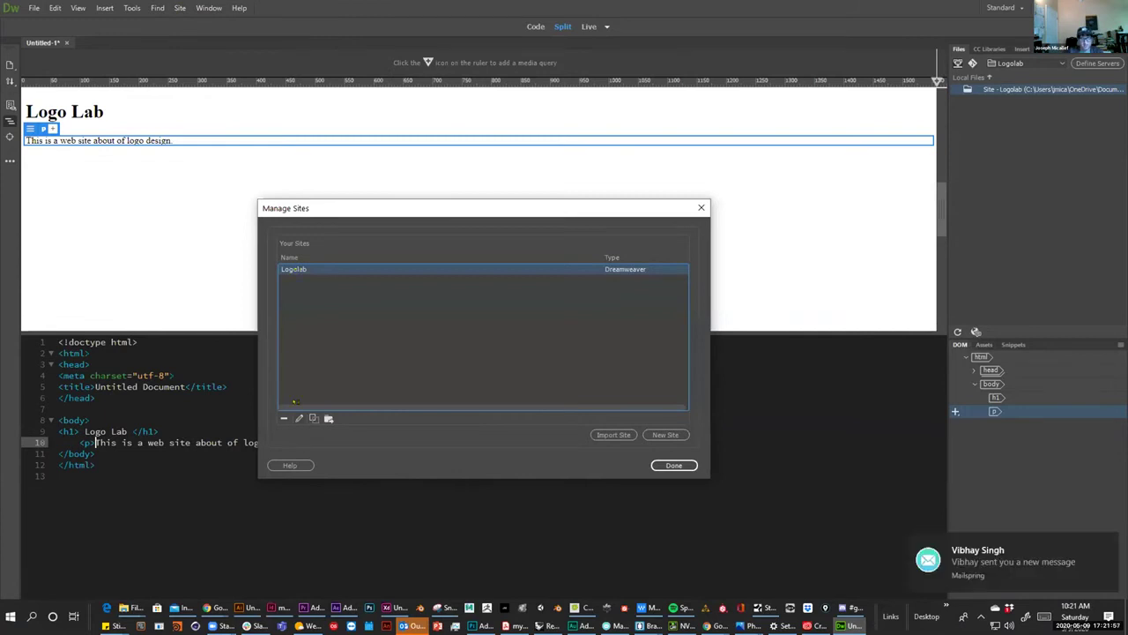
pyautogui.click(299, 418)
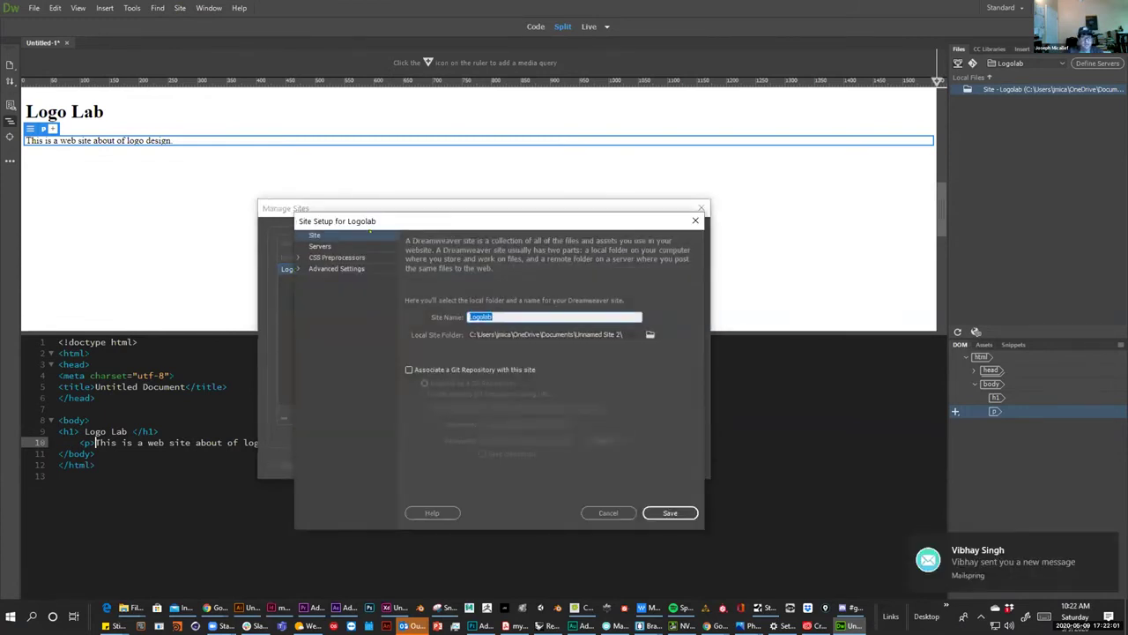
pyautogui.click(319, 246)
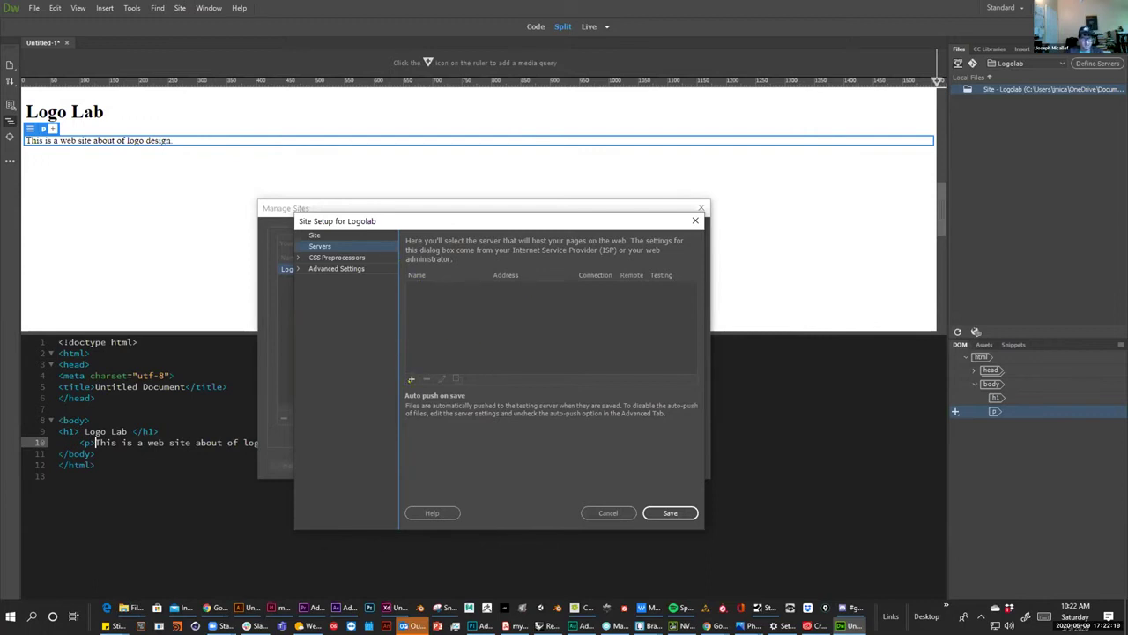
pyautogui.click(410, 379)
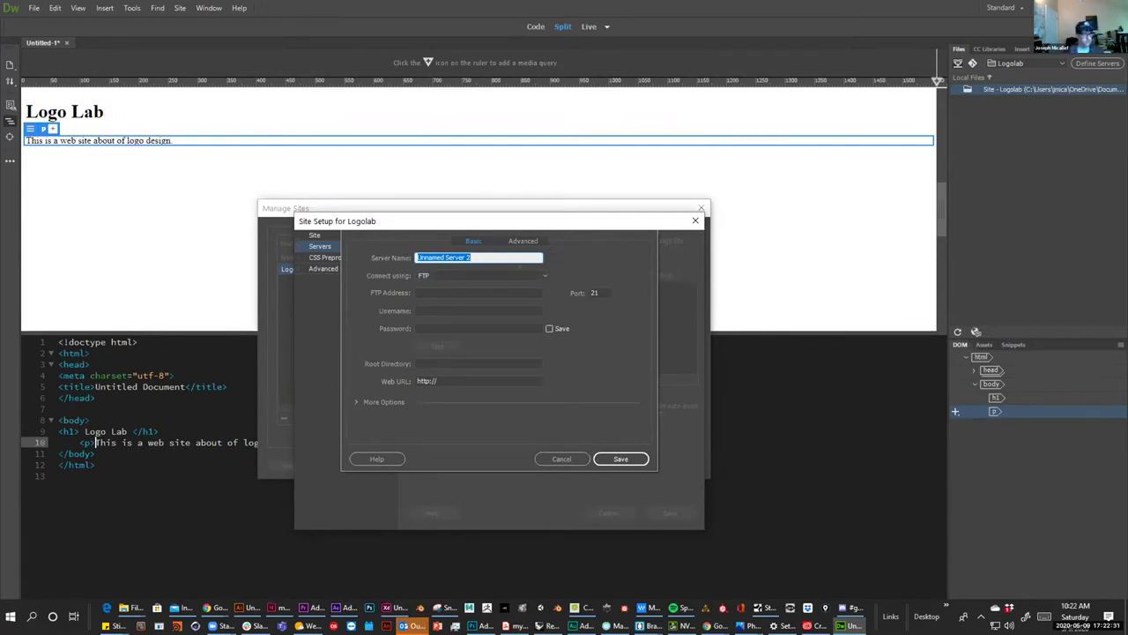
pyautogui.hotkey('alt', 'Tab')
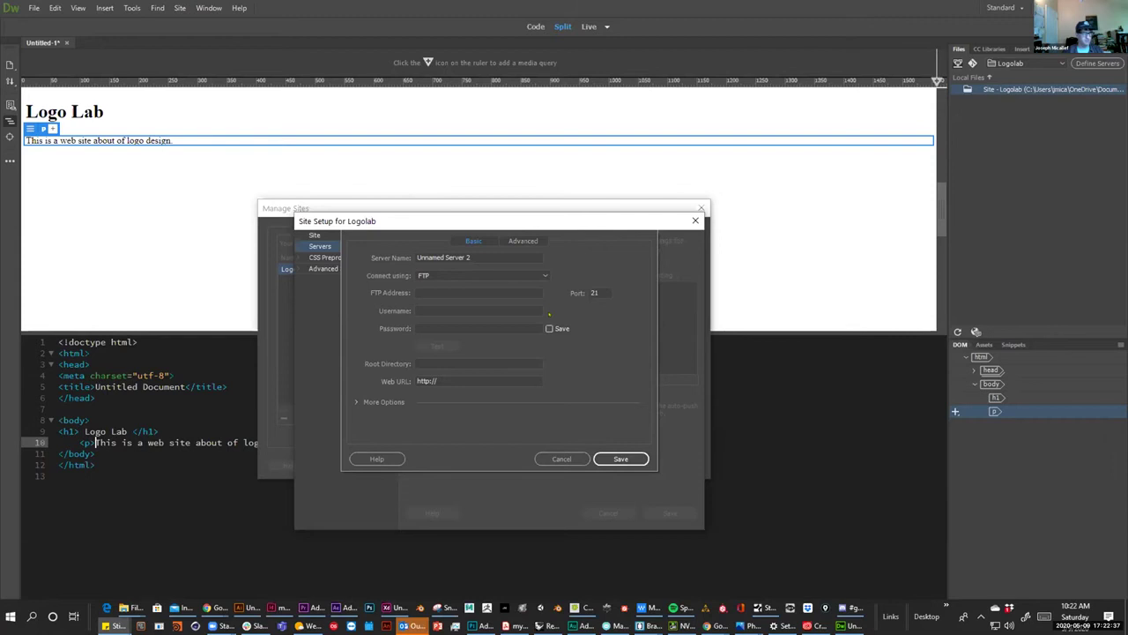
pyautogui.click(445, 276)
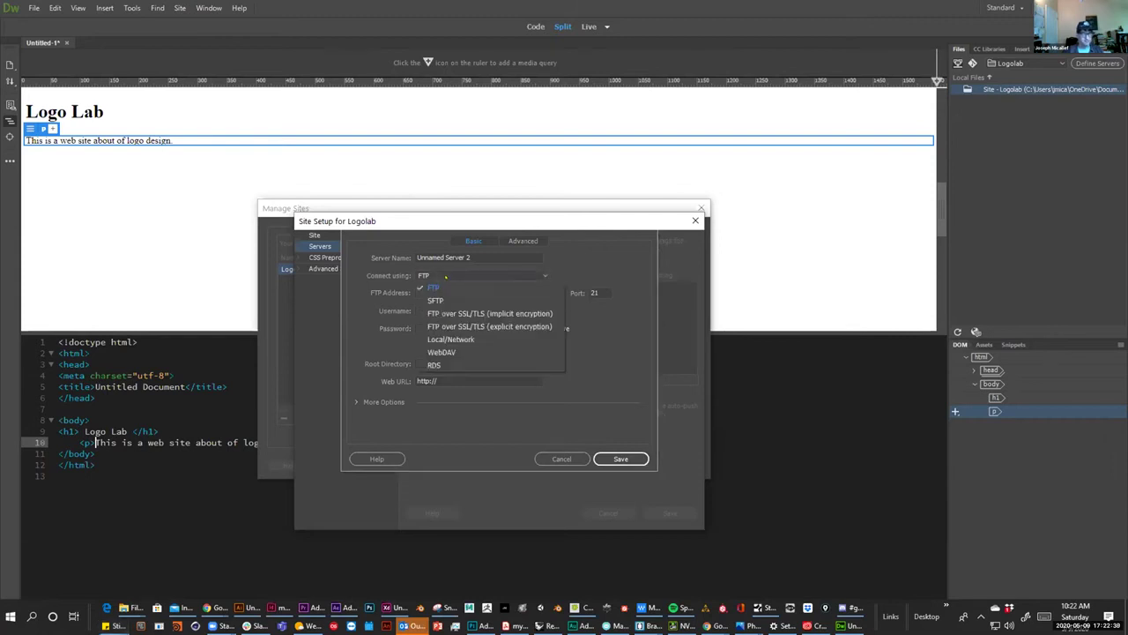
pyautogui.click(445, 276)
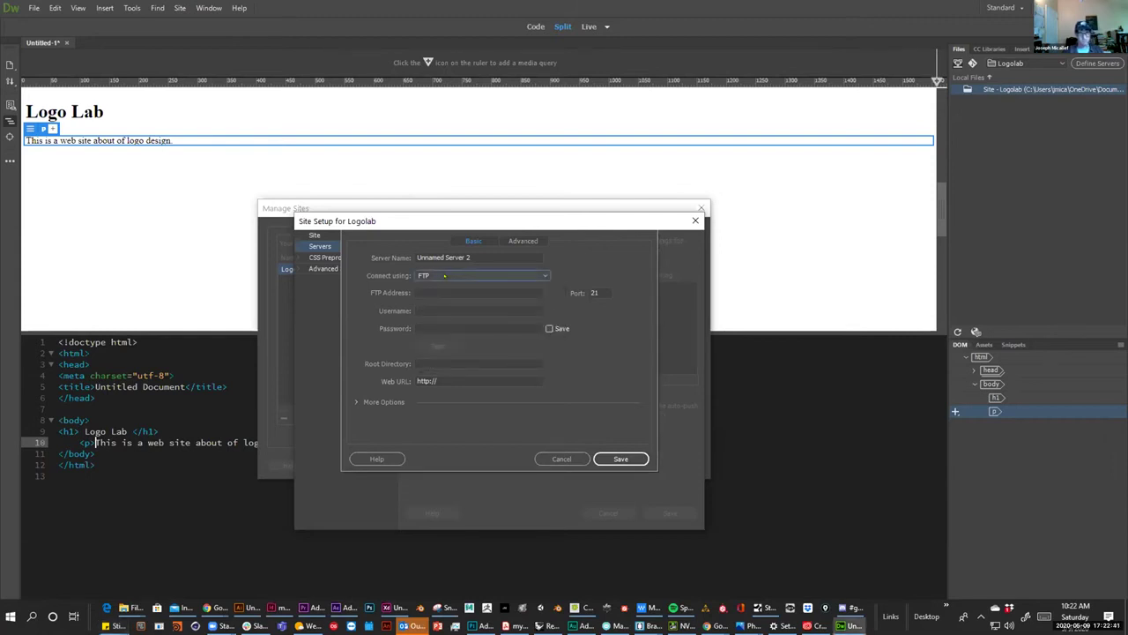
# Set the new server's FTP address to ftp.logolab.altervista.org.
pyautogui.click(453, 292)
pyautogui.write('ft')
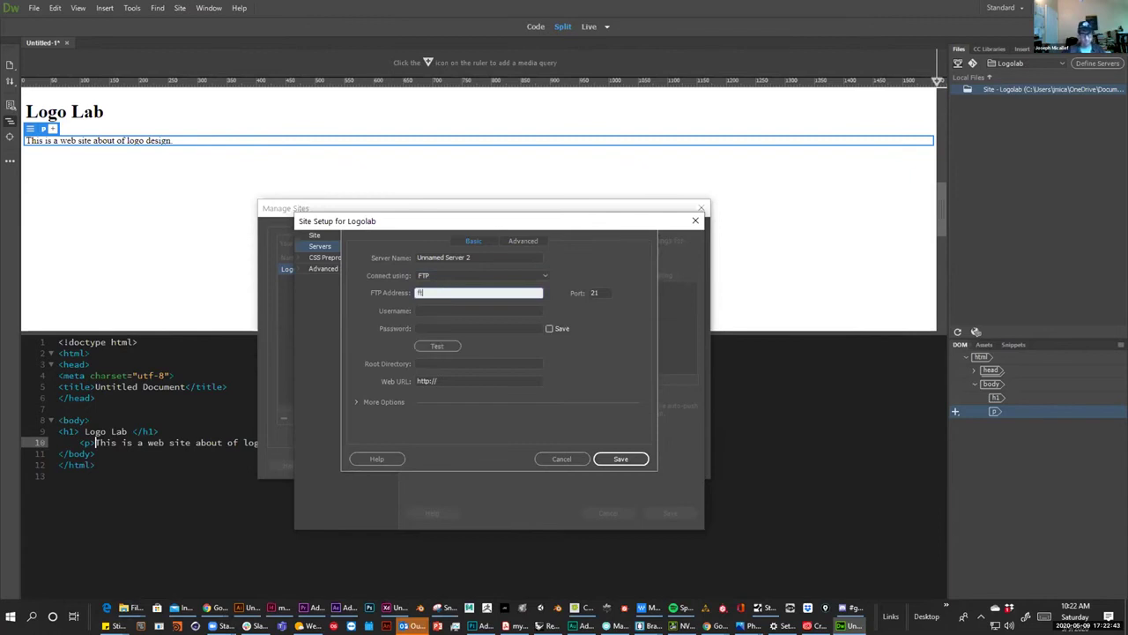
pyautogui.write('p:')
pyautogui.write('logolab.')
pyautogui.write('alterwell')
pyautogui.write('altervista')
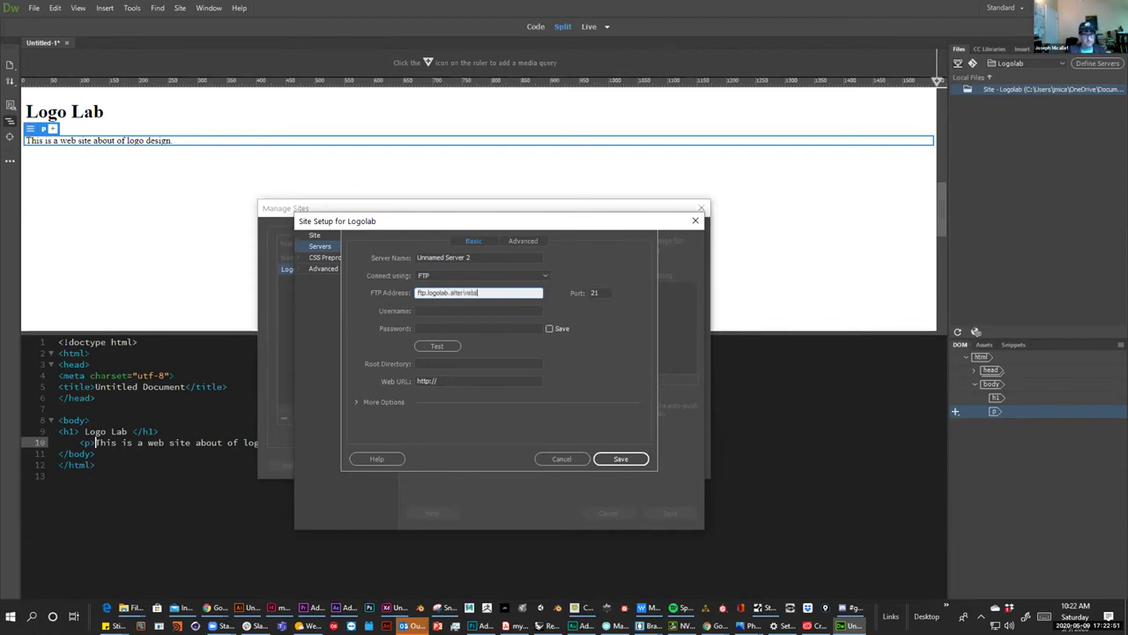
pyautogui.write('.org')
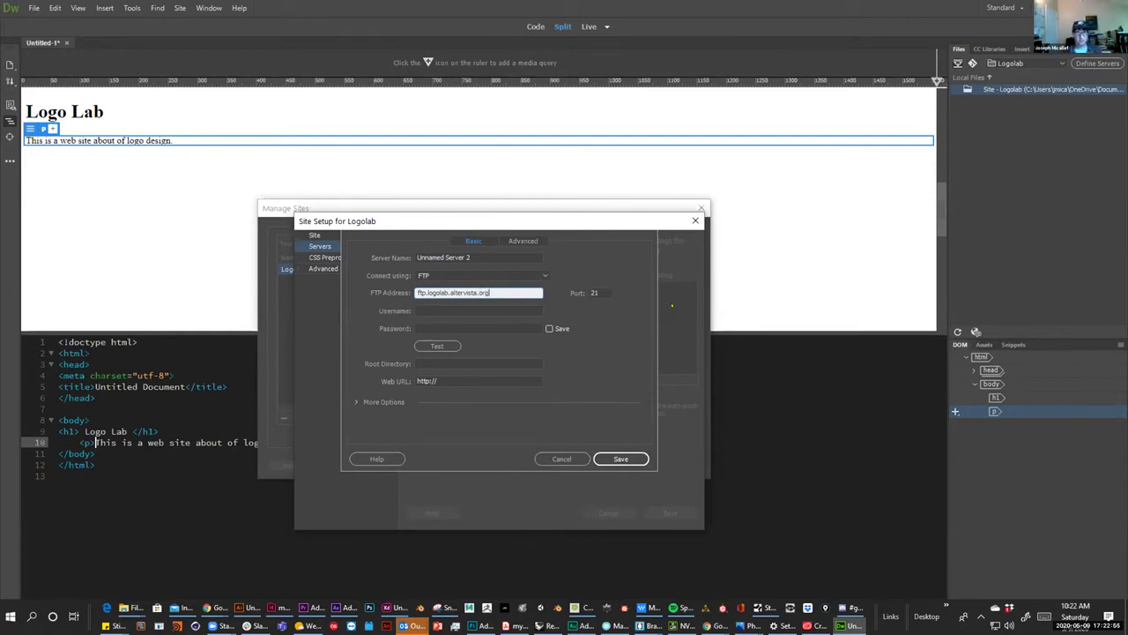
pyautogui.press('Tab')
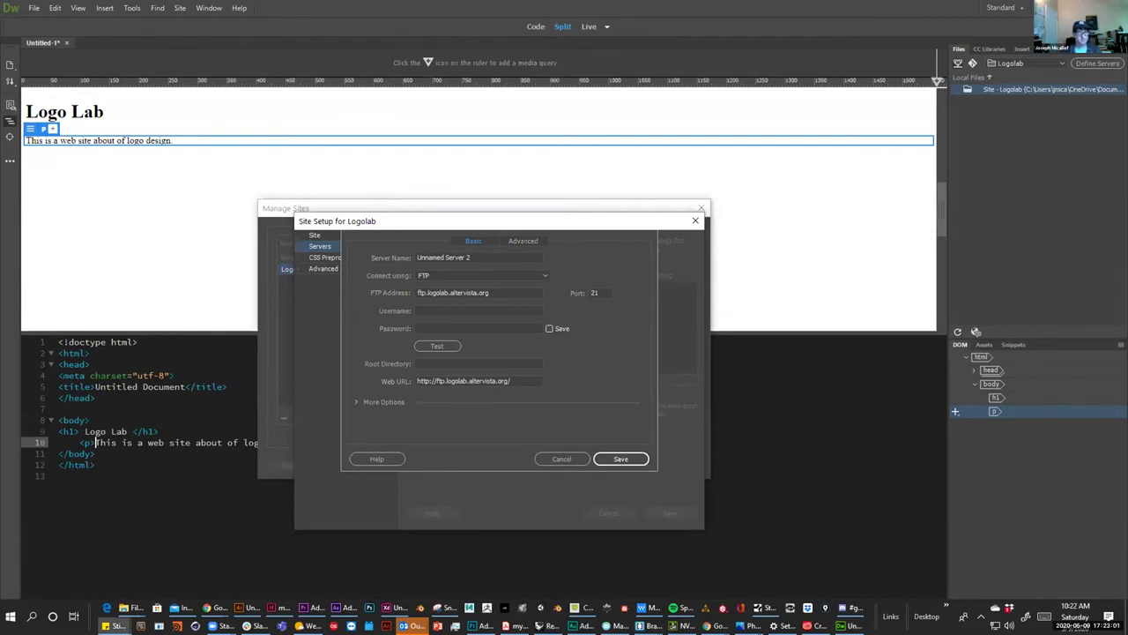
# Enter the hosting account's FTP username and paste its password into the server settings.
pyautogui.click(444, 308)
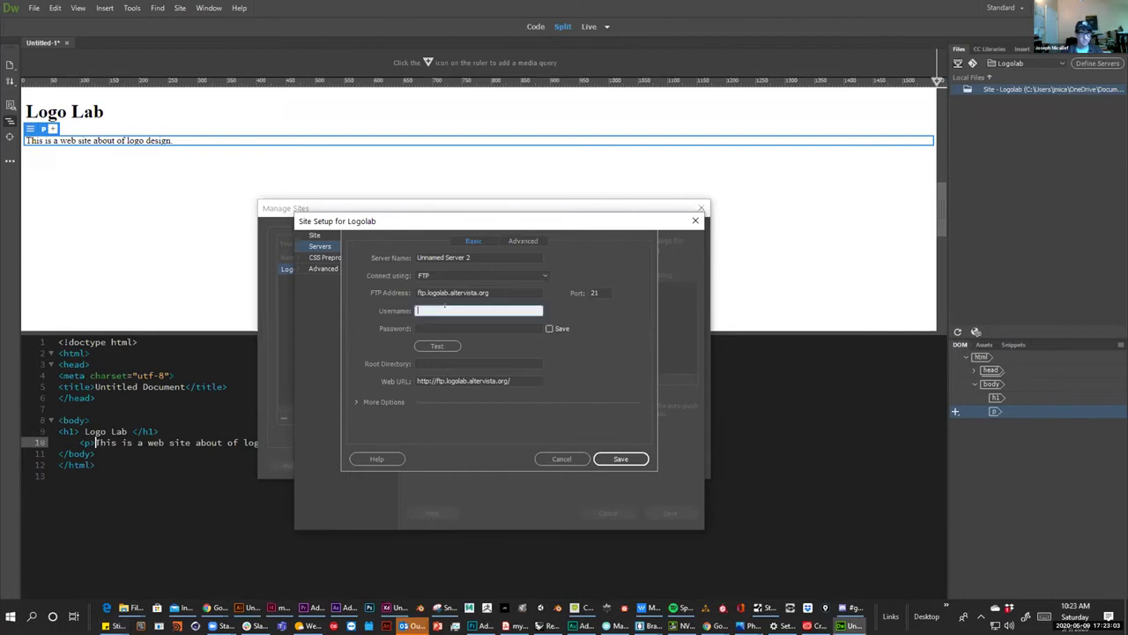
pyautogui.write('logo')
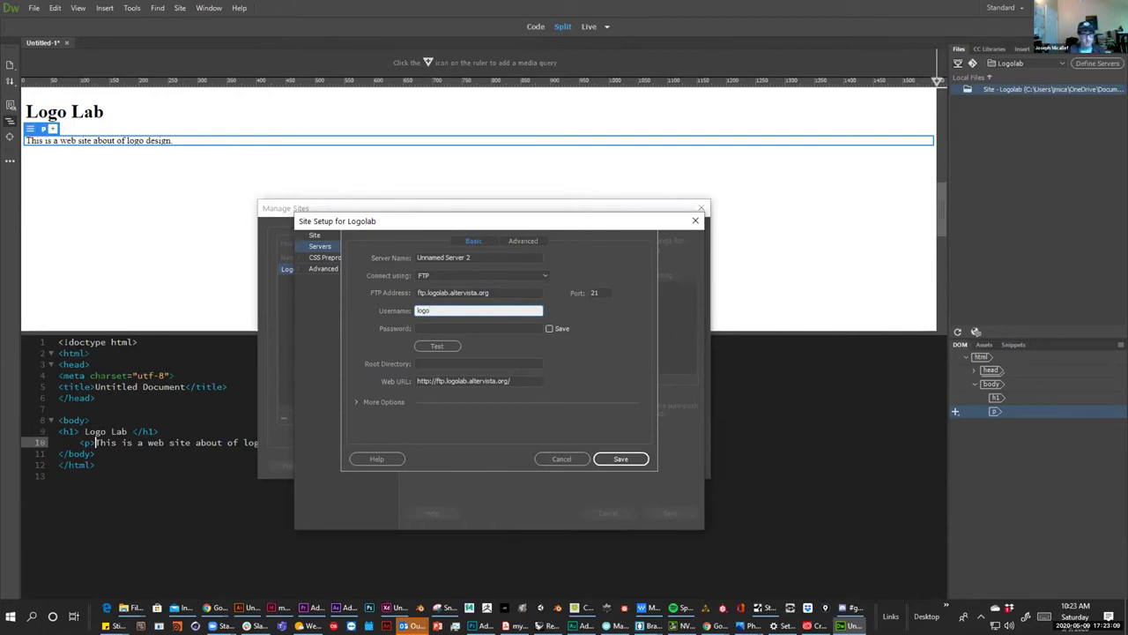
pyautogui.write('lab')
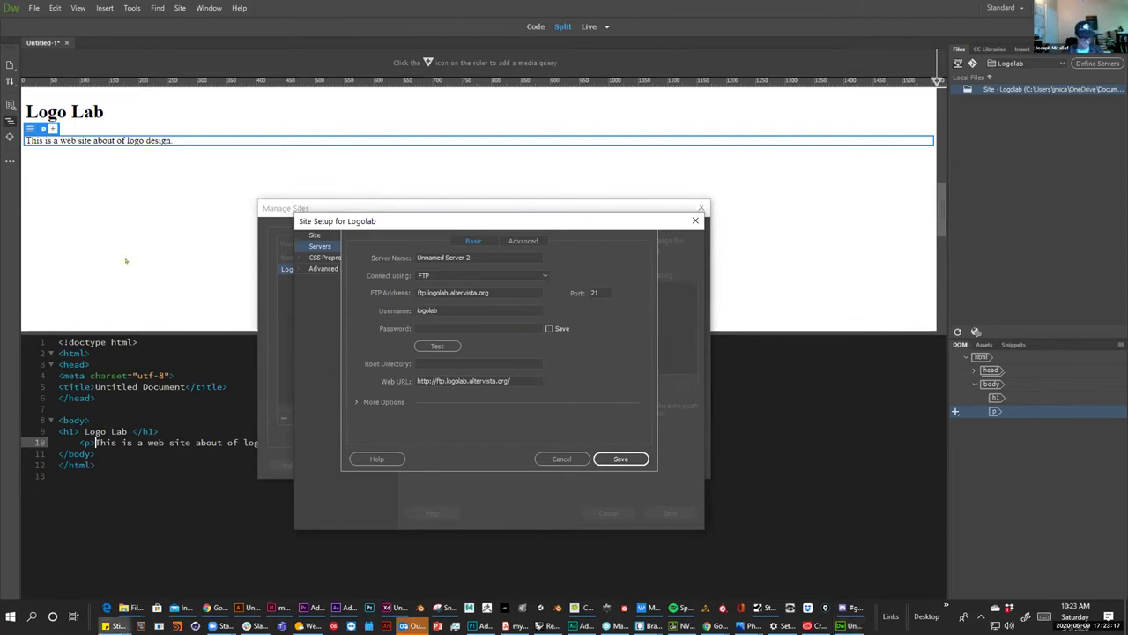
pyautogui.click(476, 327)
pyautogui.hotkey('ctrl', 'v')
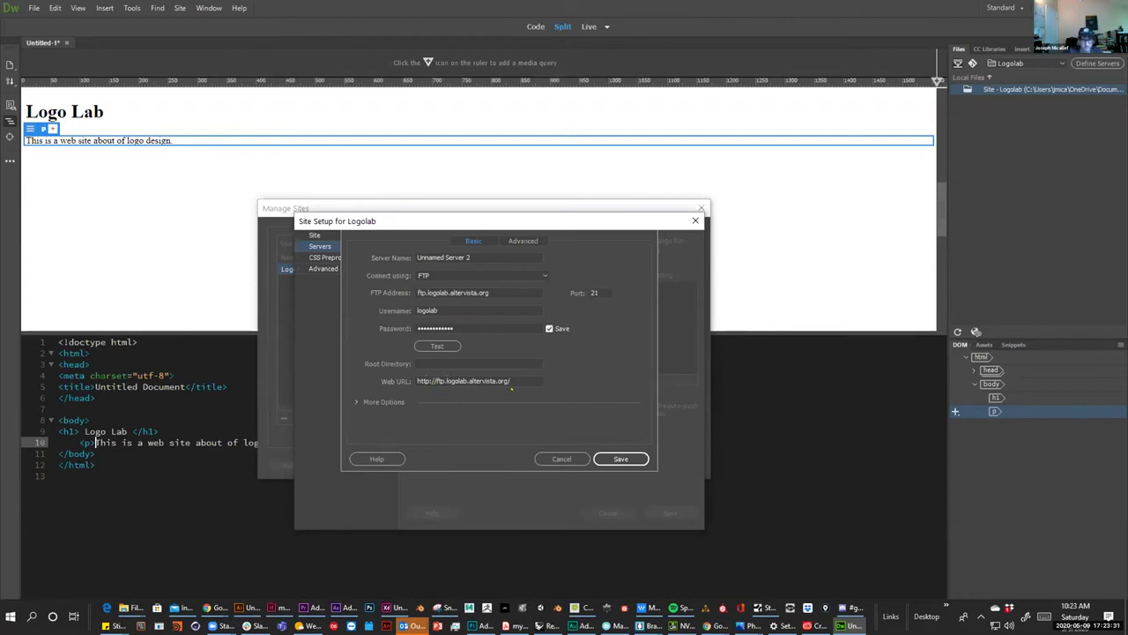
pyautogui.click(444, 379)
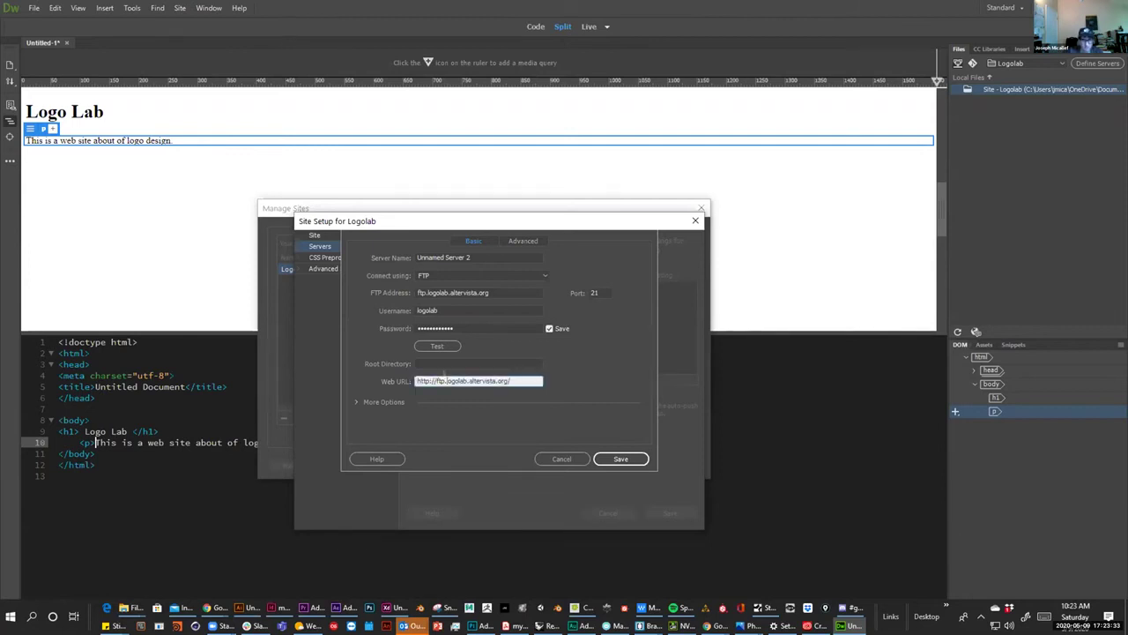
pyautogui.doubleClick(441, 380)
pyautogui.press('BackSpace')
# Check the additional connection options against the sticky note's passive mode requirement, and test the server connection.
pyautogui.click(357, 401)
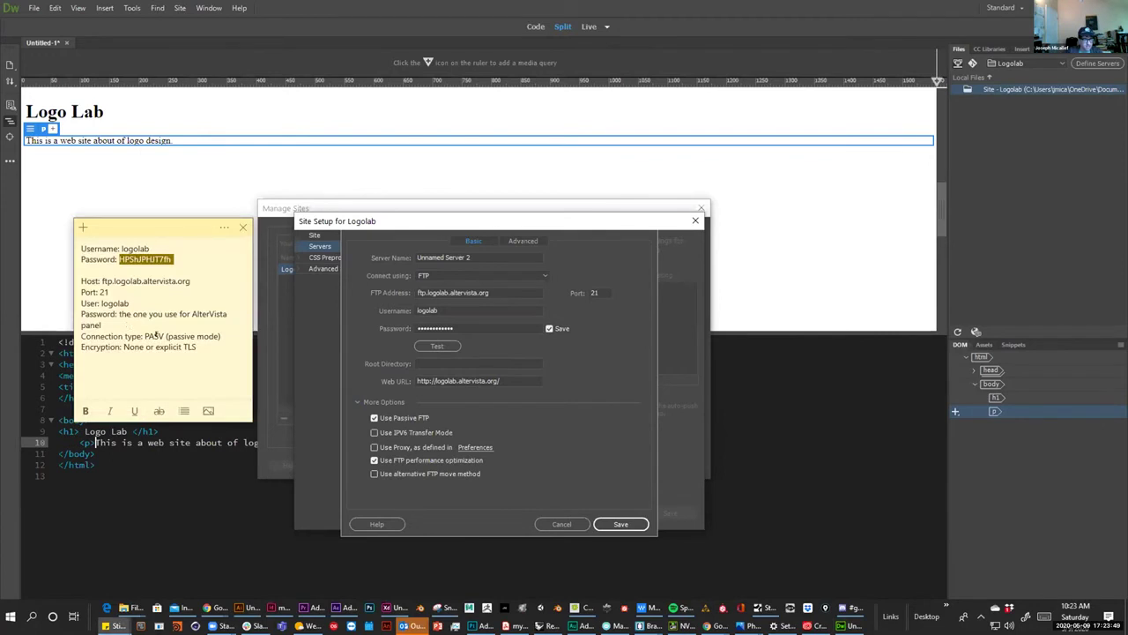
pyautogui.click(527, 401)
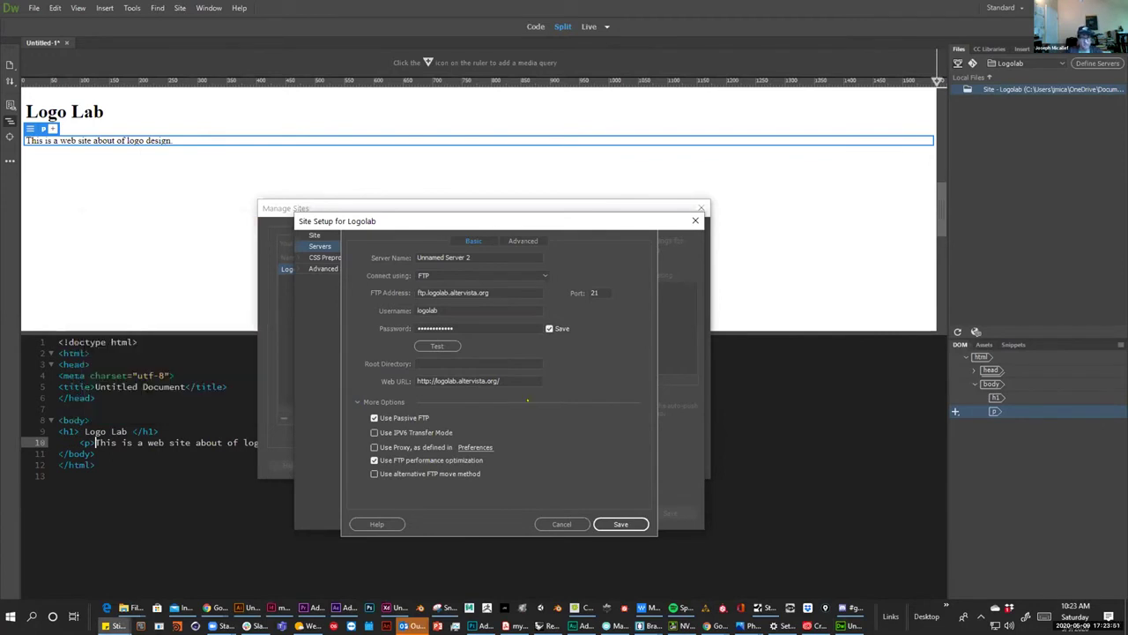
pyautogui.click(436, 345)
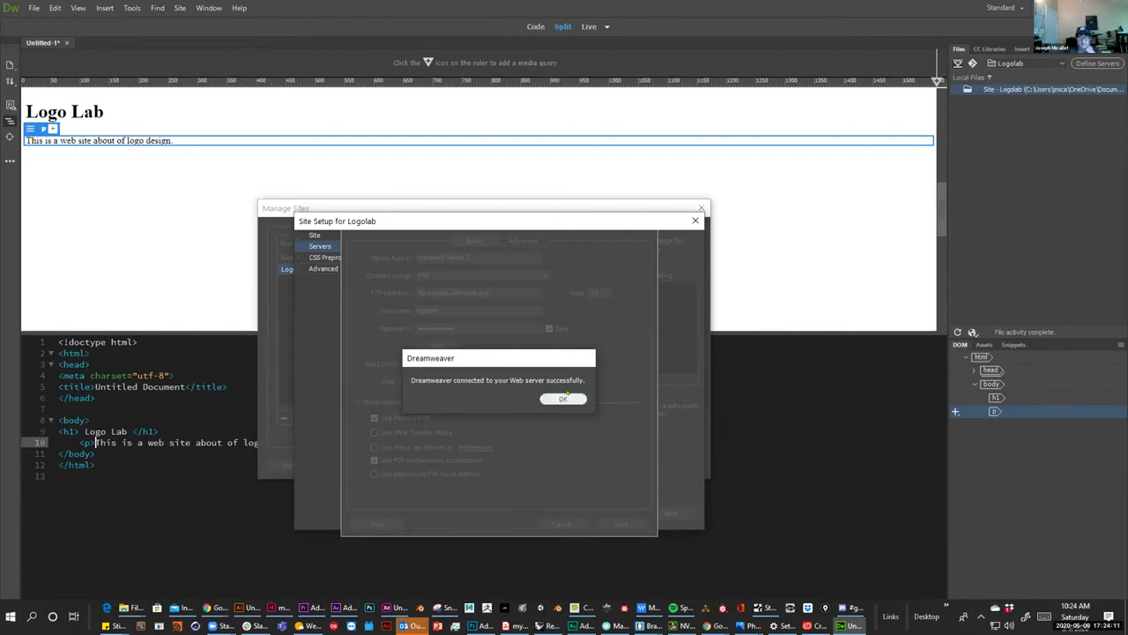
pyautogui.click(568, 398)
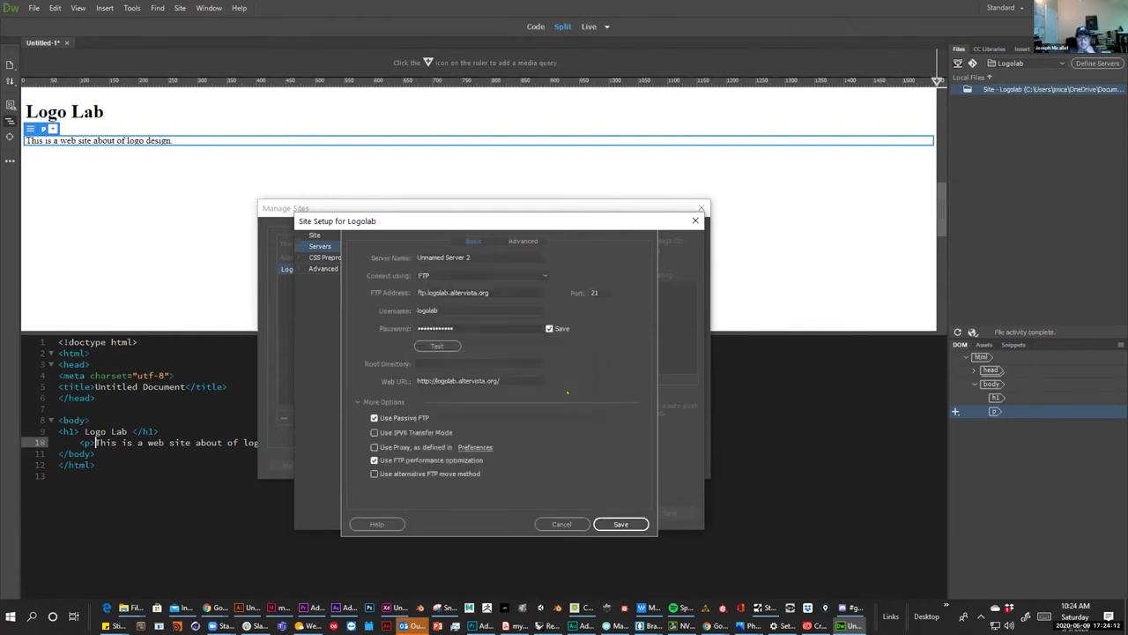
# Save the new server and the Logolab site definition, accept the cache rebuild, and close the site manager.
pyautogui.click(621, 524)
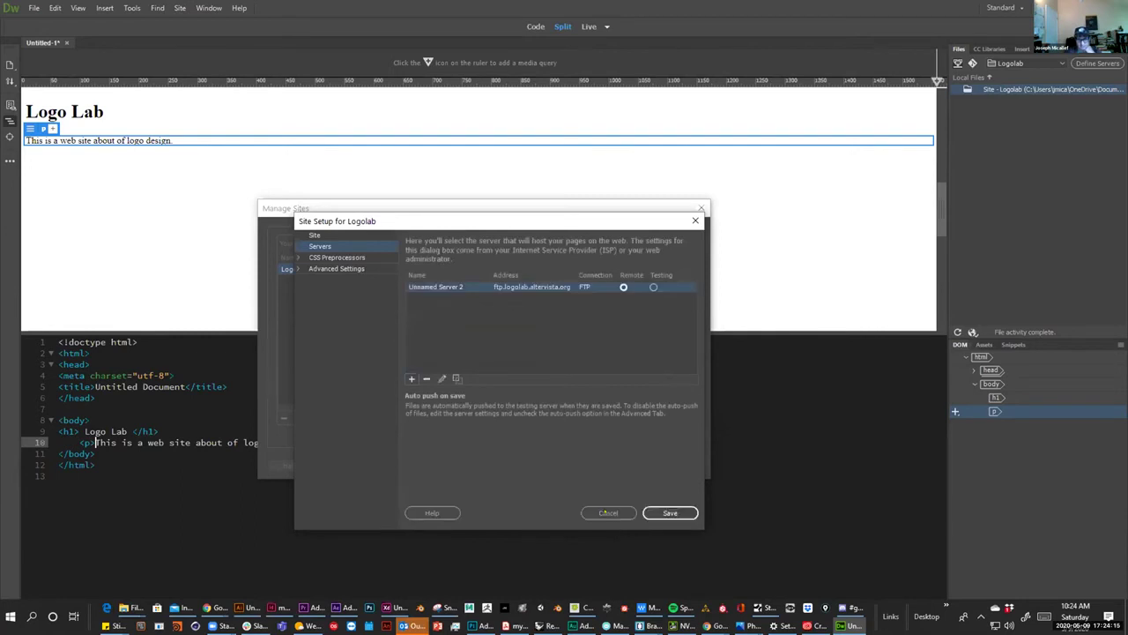
pyautogui.click(670, 512)
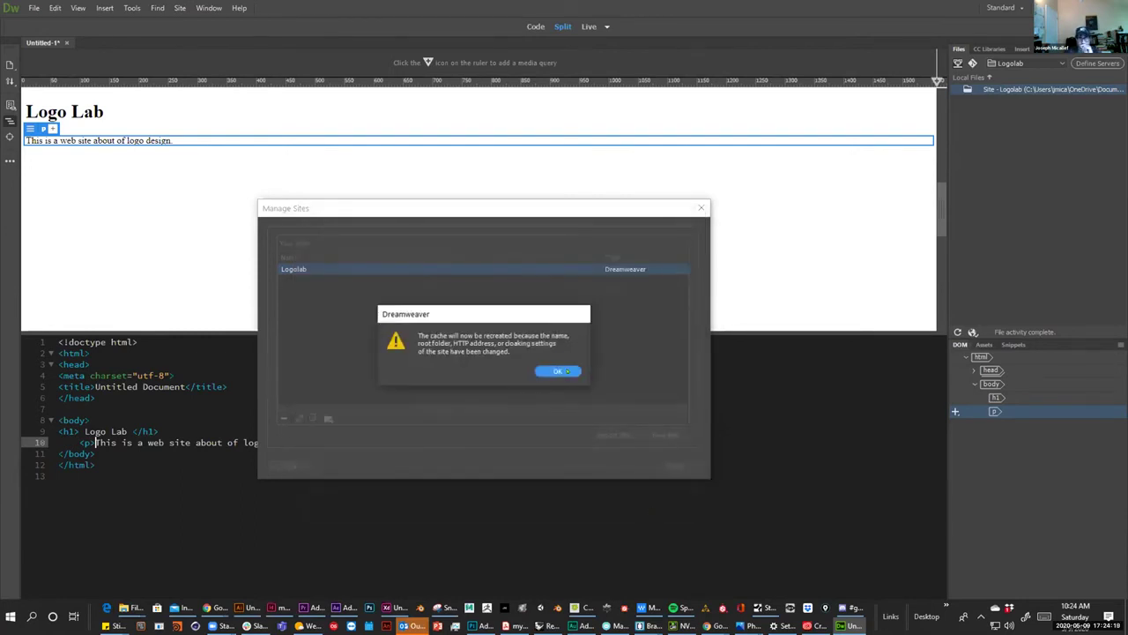
pyautogui.click(567, 371)
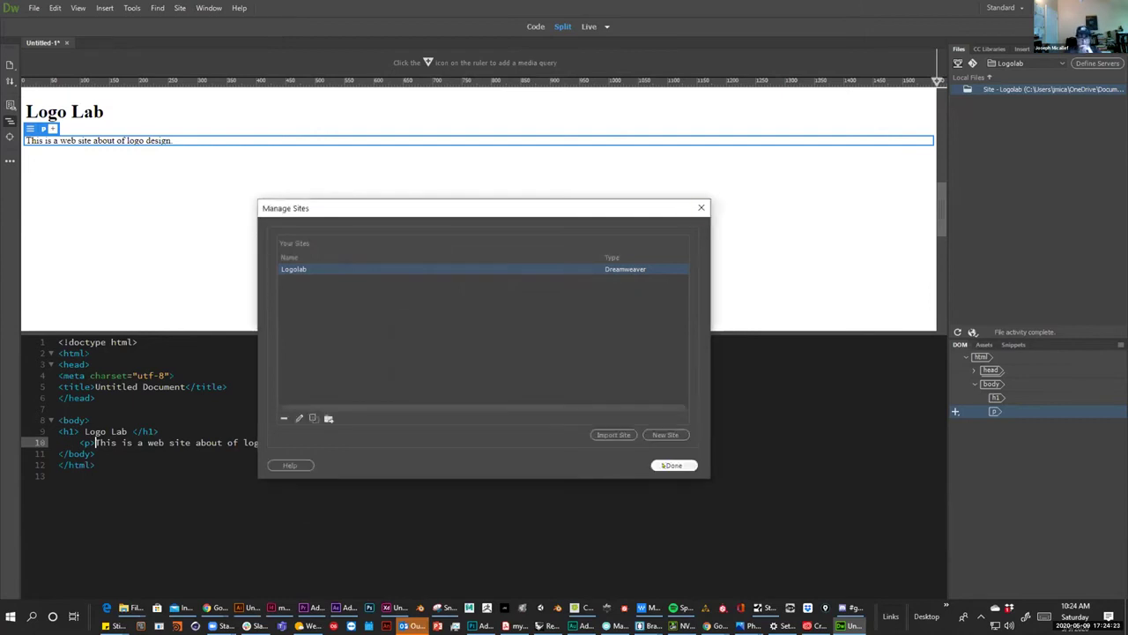
pyautogui.click(673, 464)
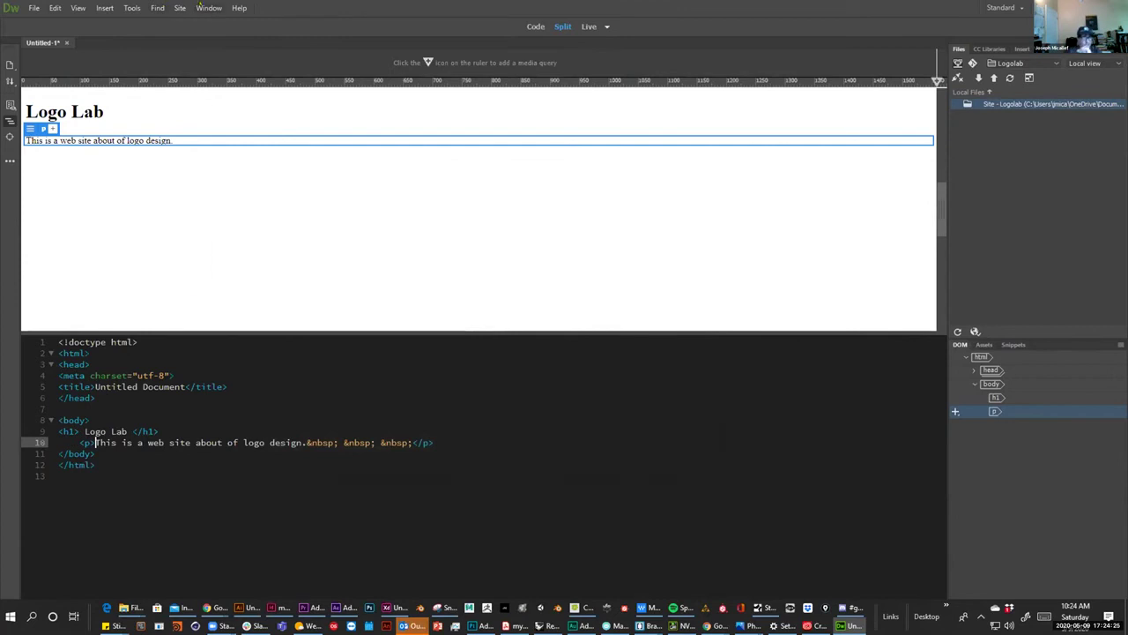
pyautogui.click(209, 8)
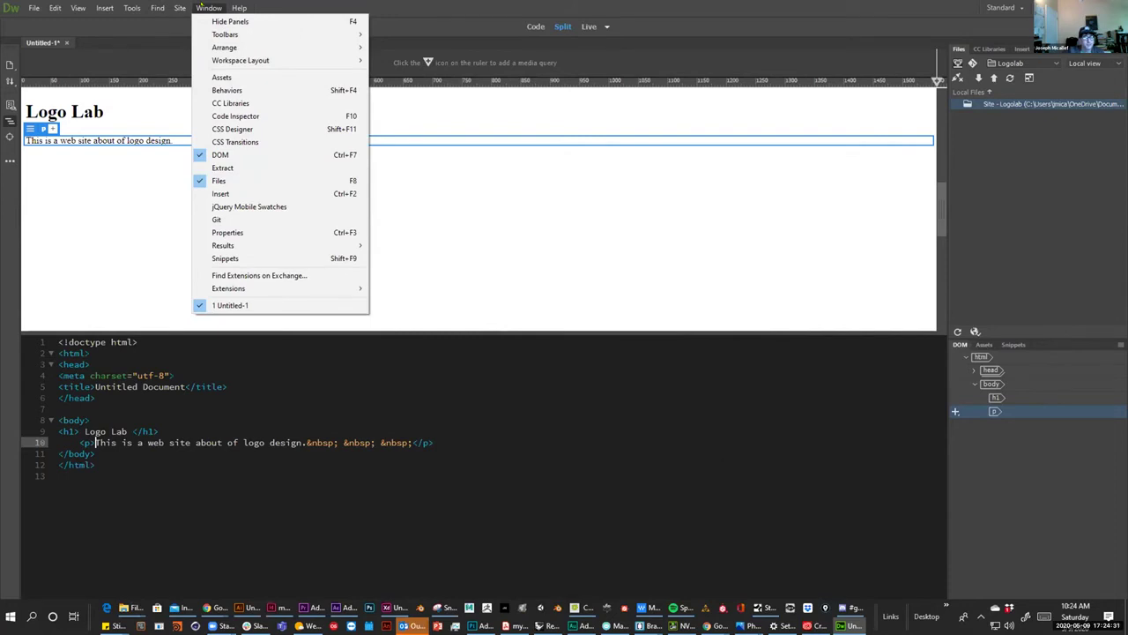
pyautogui.moveTo(176, 7)
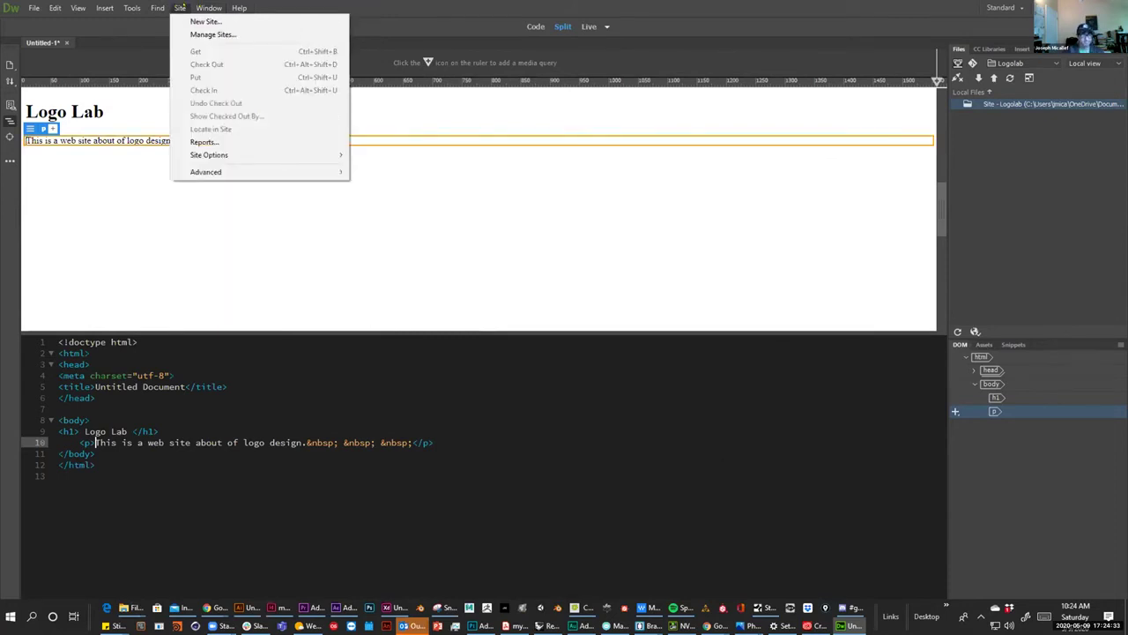
pyautogui.moveTo(211, 7)
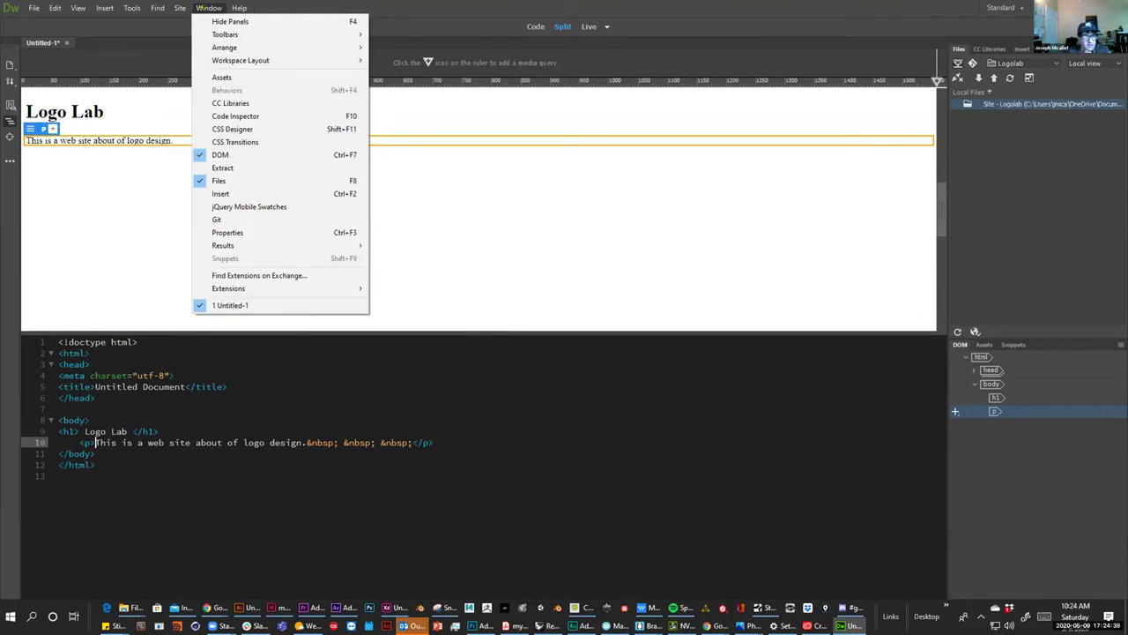
pyautogui.moveTo(212, 34)
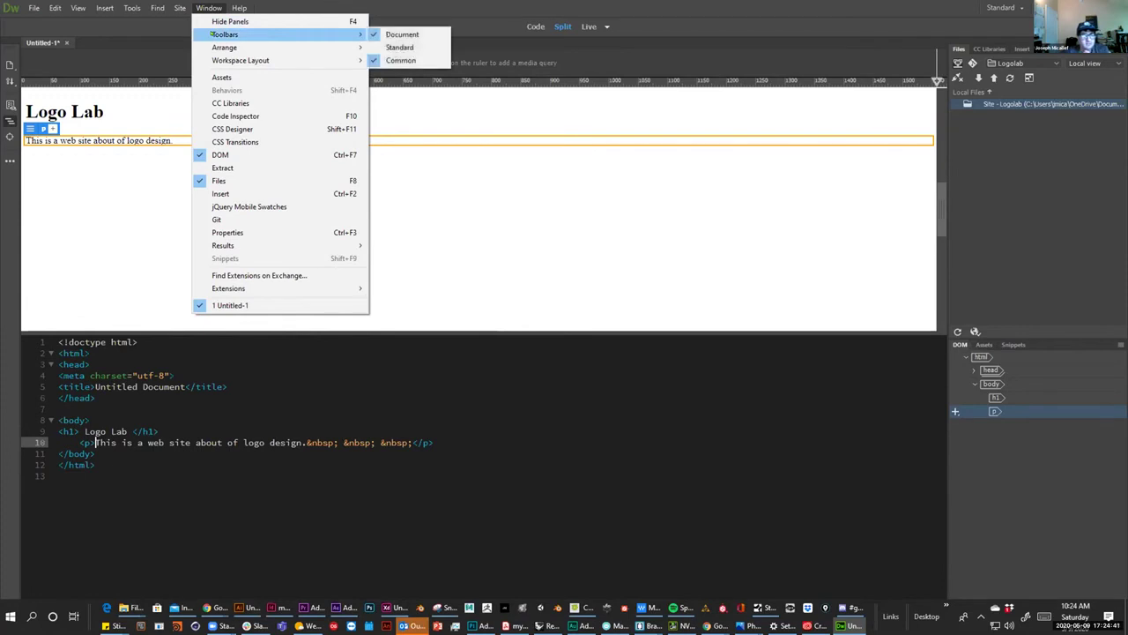
pyautogui.moveTo(220, 58)
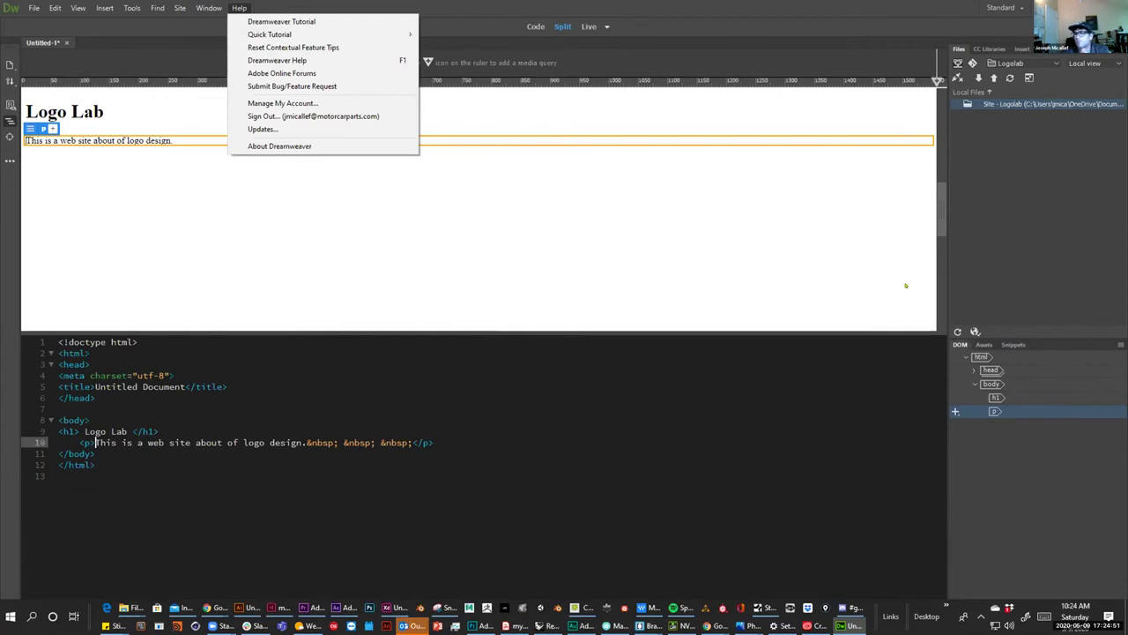
pyautogui.press('Escape')
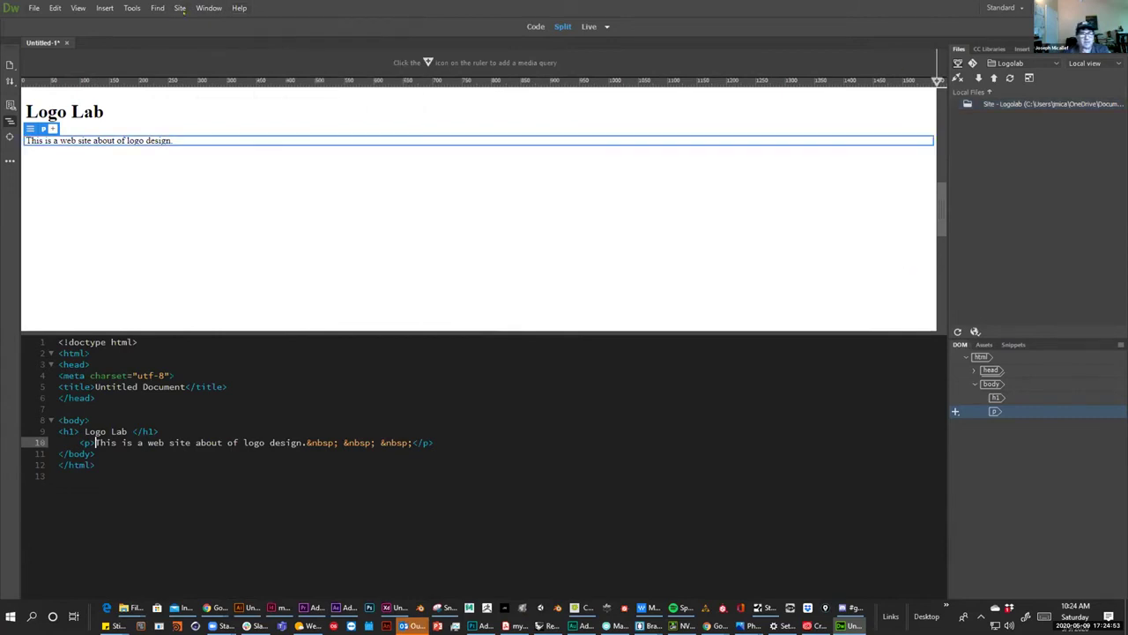
pyautogui.click(209, 8)
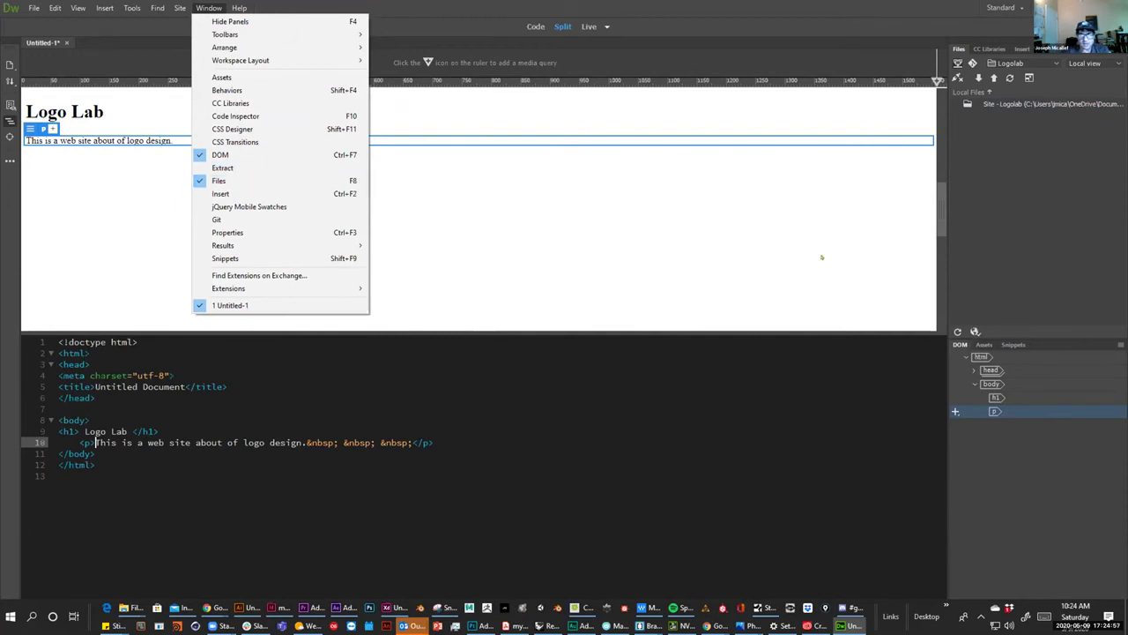
pyautogui.press('Escape')
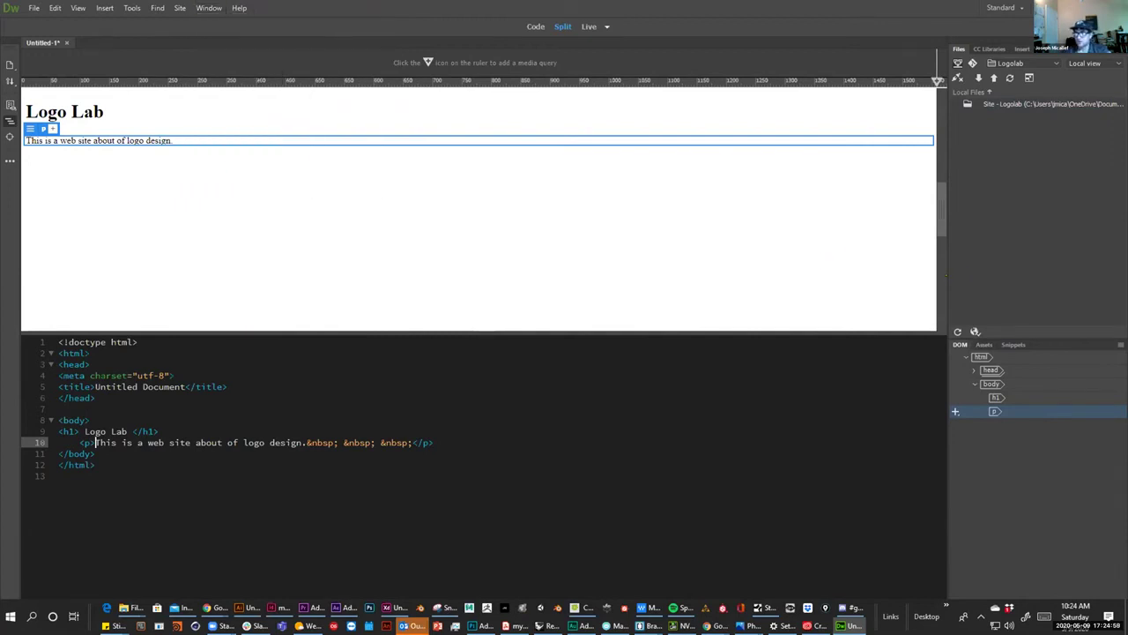
# Widen the file list area, select the Logolab site folder, and expand the list to show local and remote sites.
pyautogui.moveTo(898, 274); pyautogui.dragTo(608, 282)
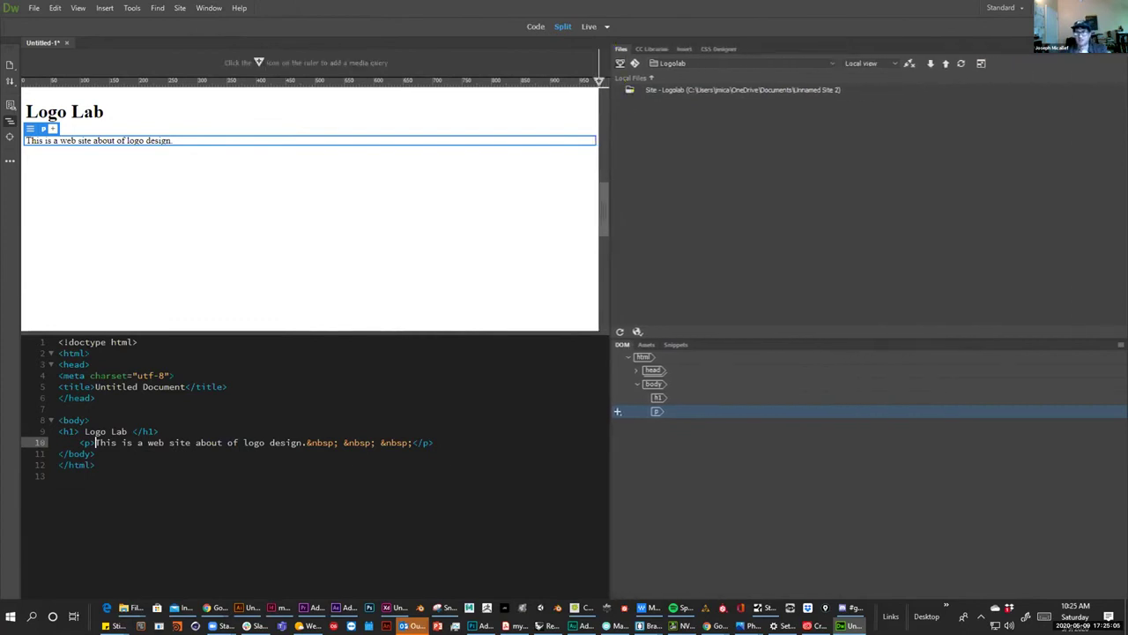
pyautogui.click(740, 89)
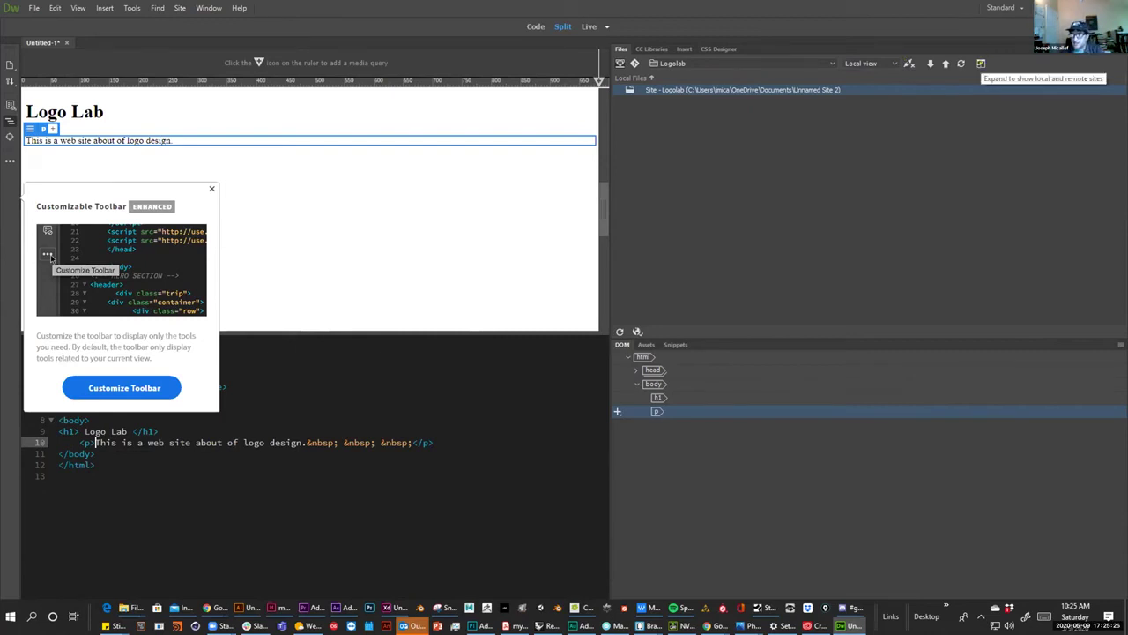
pyautogui.click(980, 63)
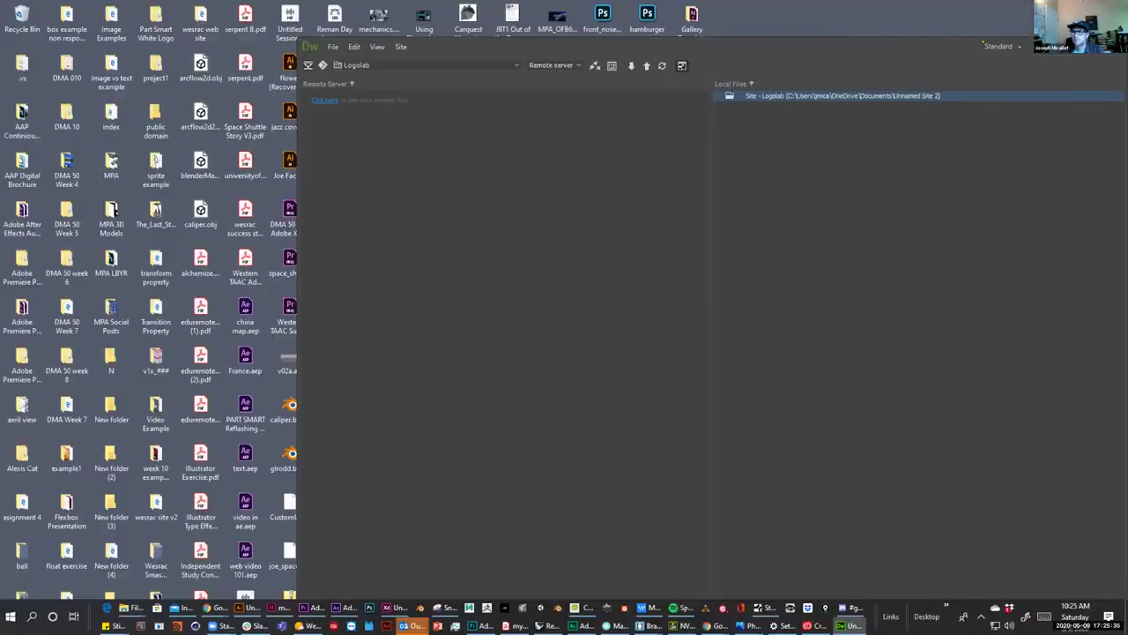
# Move and shrink the expanded Files window so it fits on screen, connect to the remote server, and select its index.html.
pyautogui.click(989, 44)
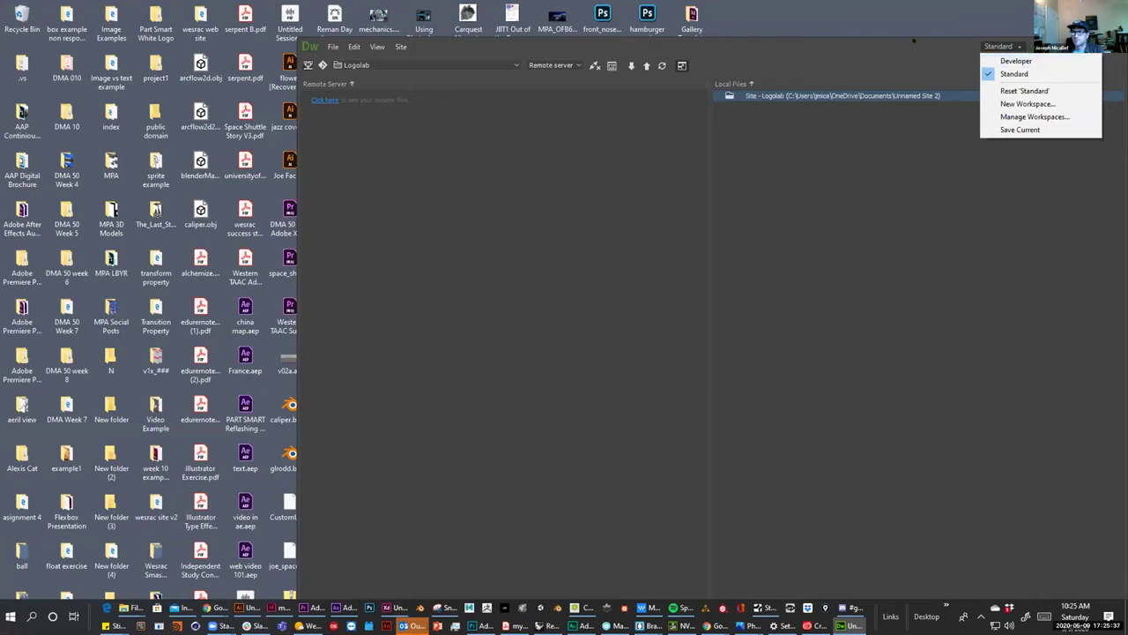
pyautogui.click(905, 36)
pyautogui.moveTo(905, 36); pyautogui.dragTo(772, 9)
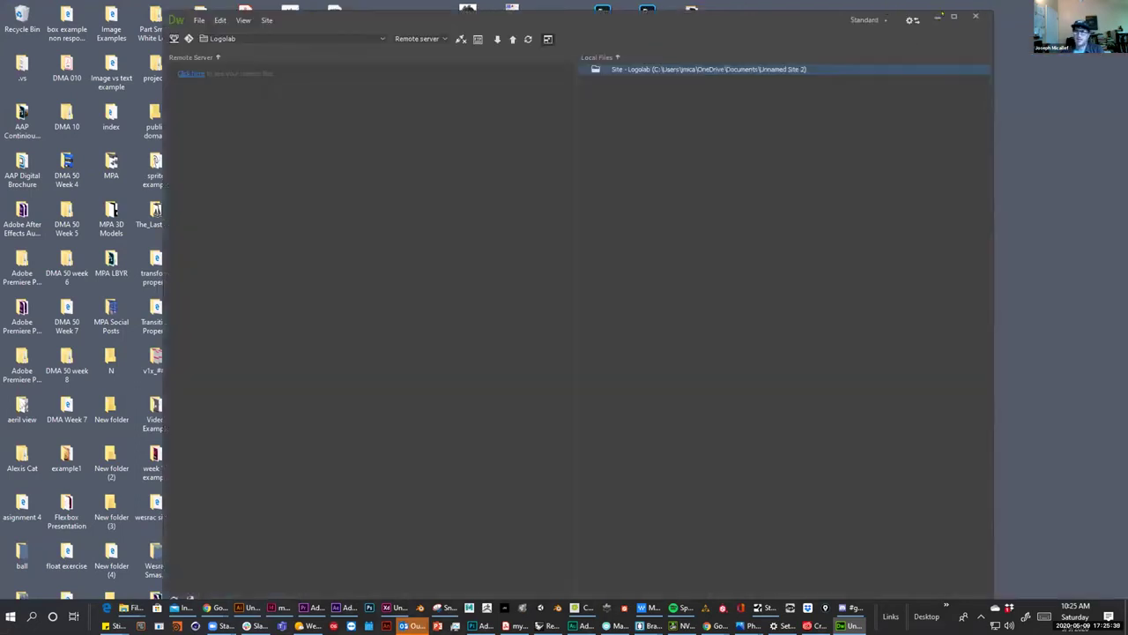
pyautogui.moveTo(990, 15); pyautogui.dragTo(473, 31)
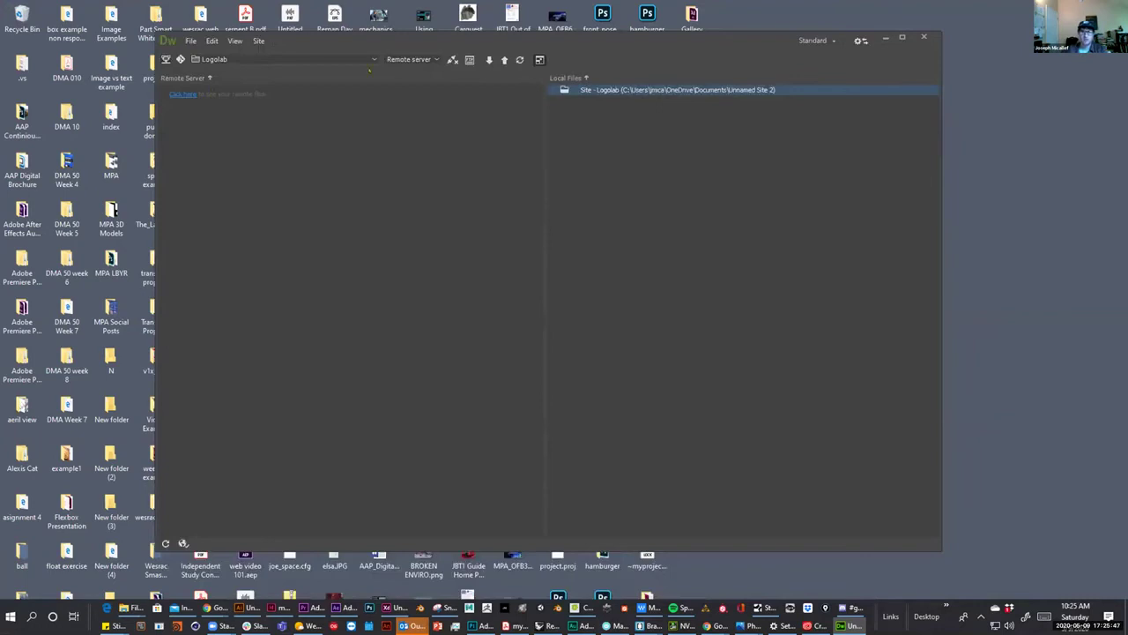
pyautogui.click(180, 94)
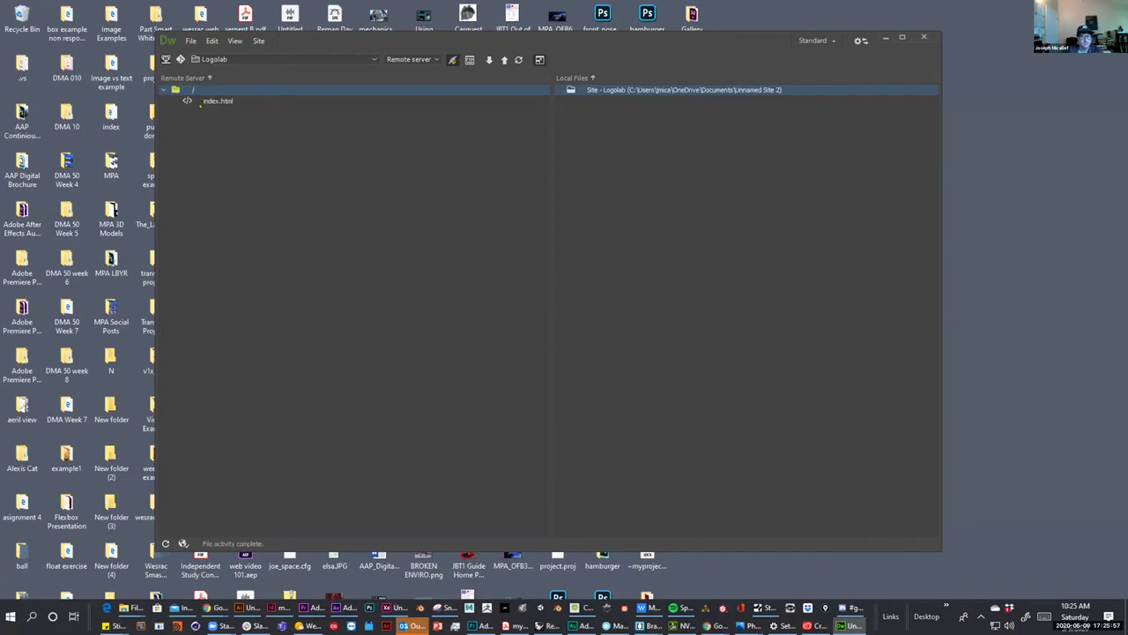
pyautogui.click(218, 100)
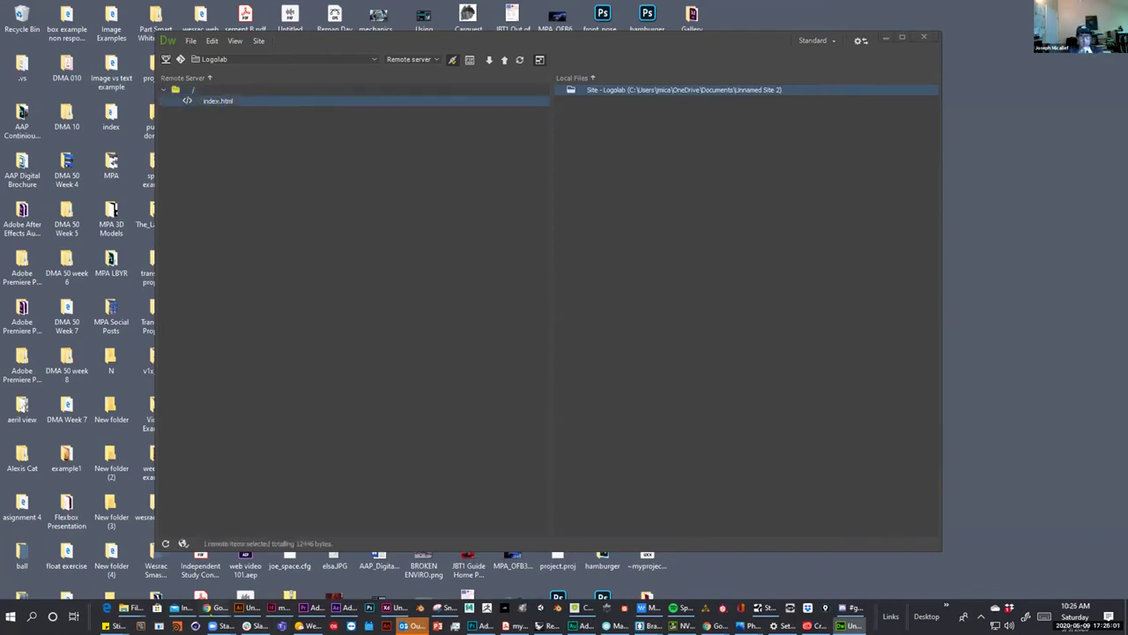
# Switch to Chrome and load logolab.altervista.org to view the page served from the remote site.
pyautogui.click(213, 607)
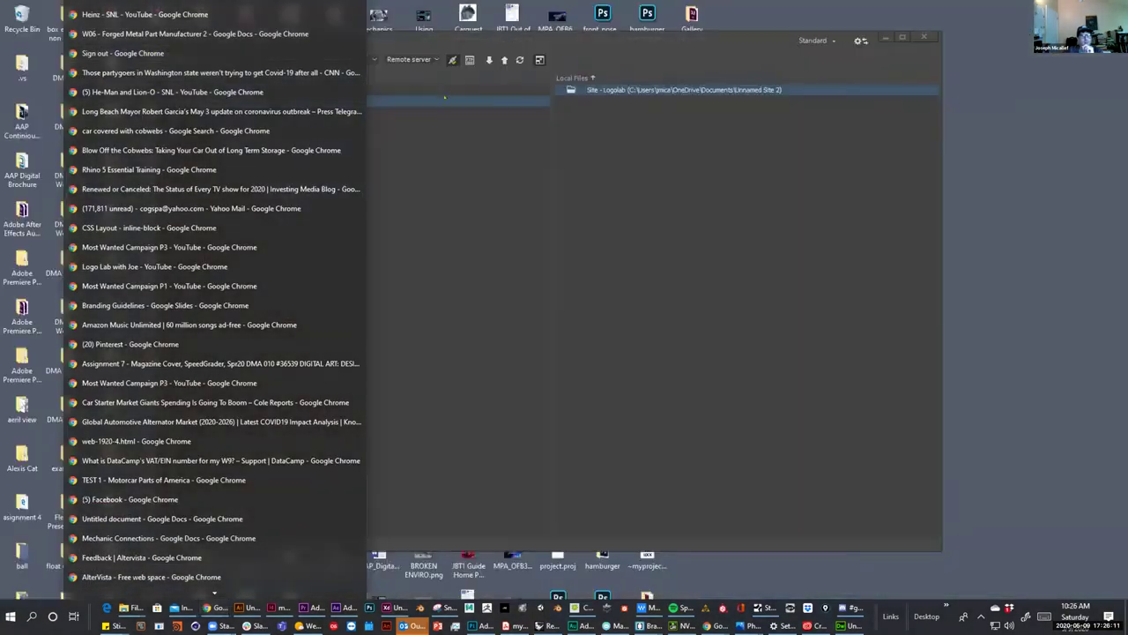
pyautogui.moveTo(409, 40); pyautogui.dragTo(546, 47)
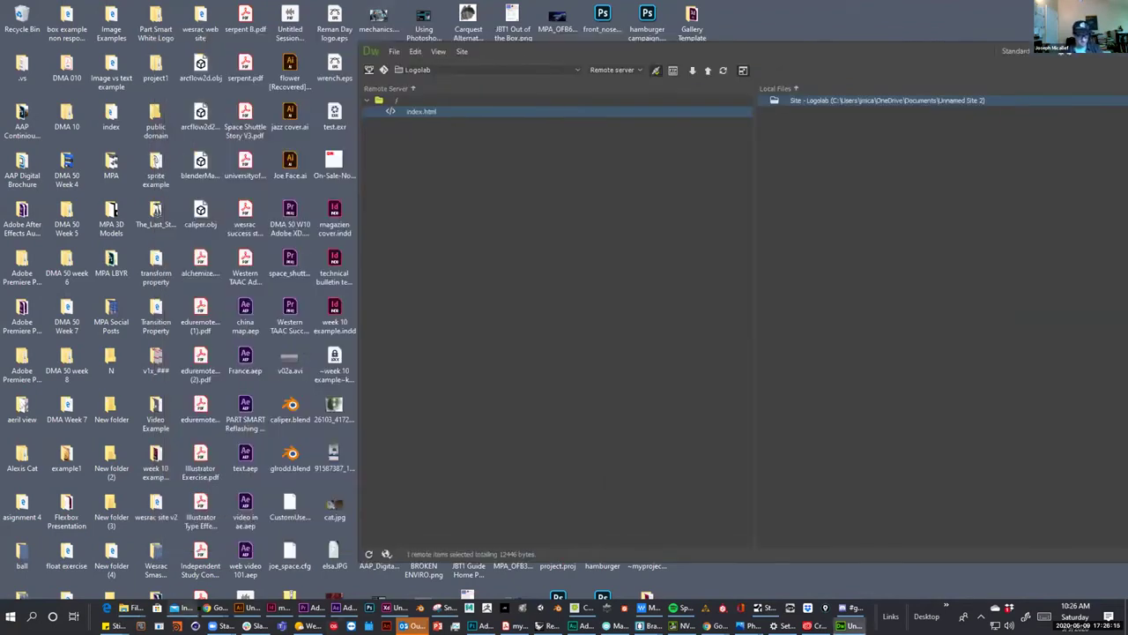
pyautogui.click(214, 608)
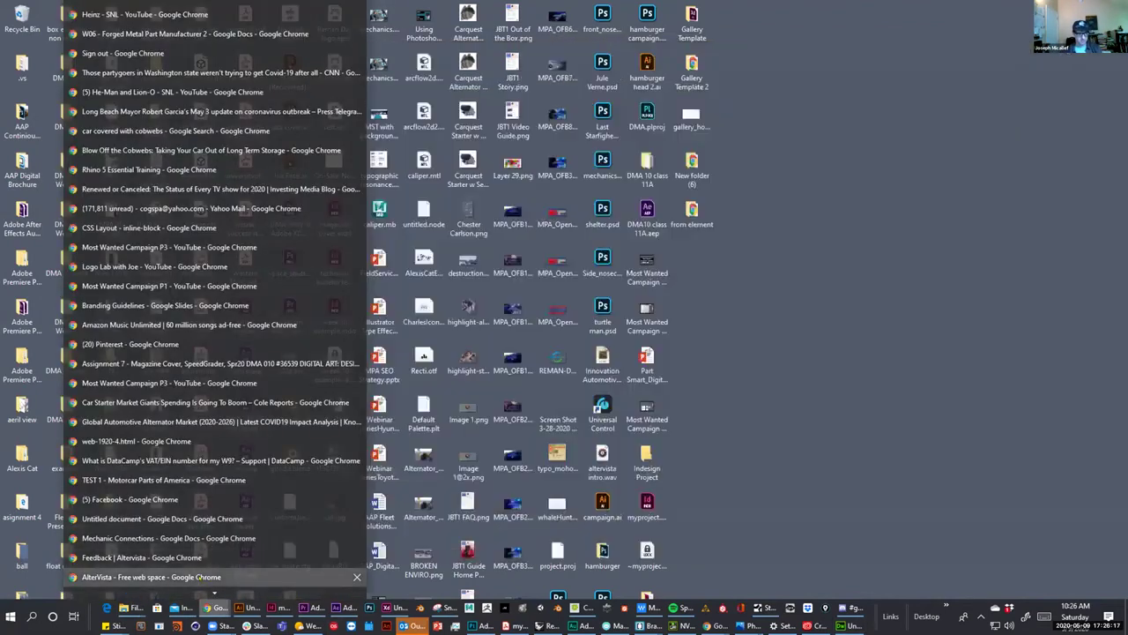
pyautogui.click(202, 577)
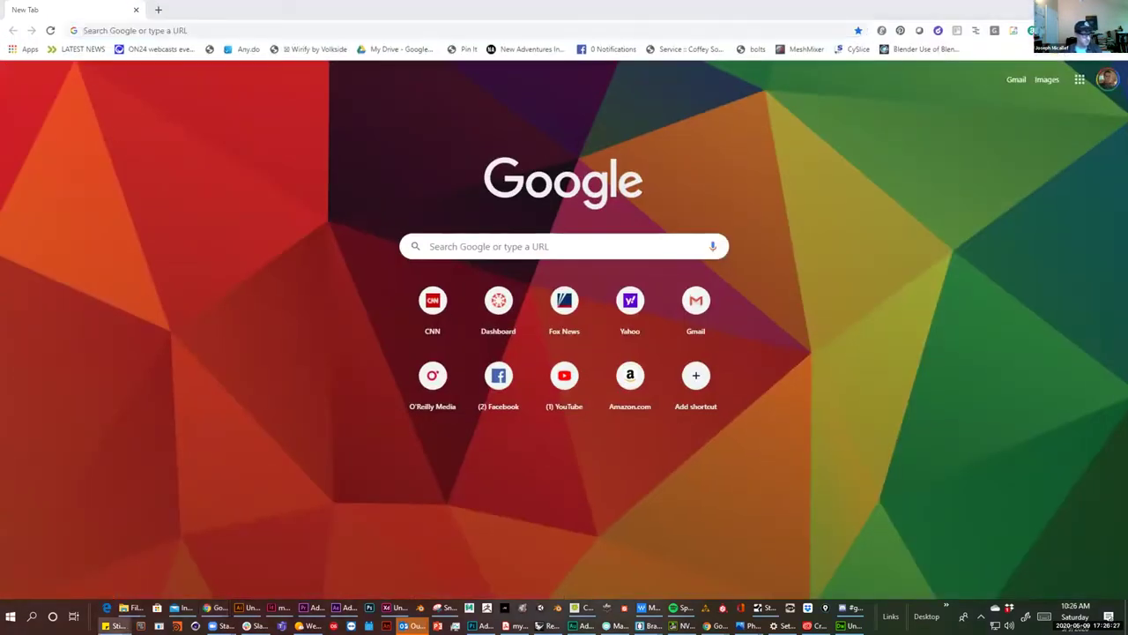
pyautogui.click(192, 25)
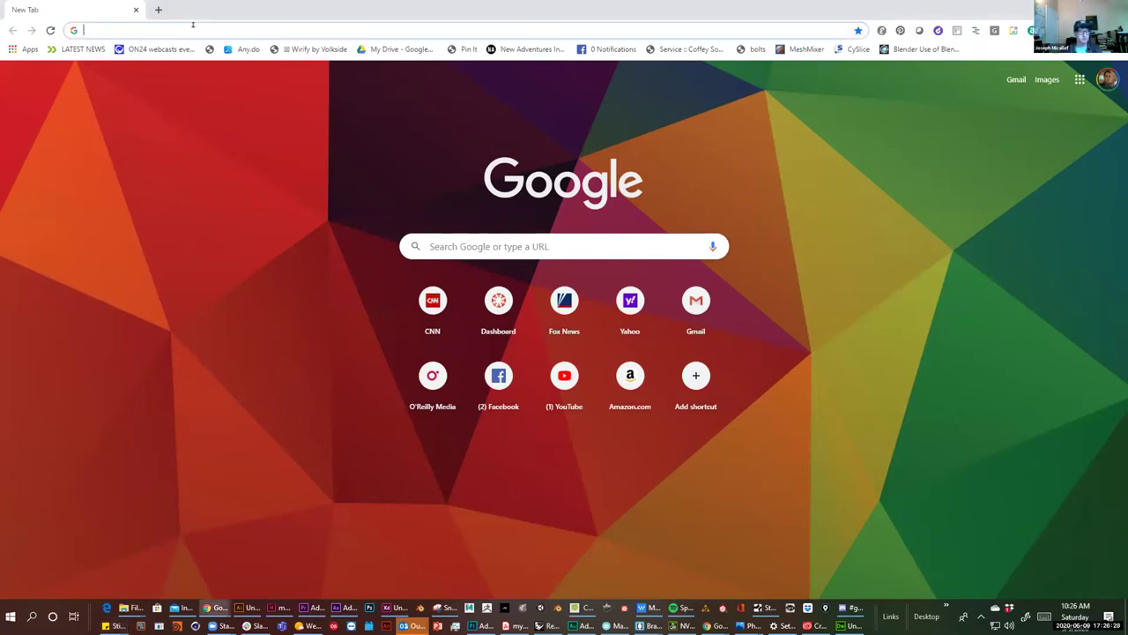
pyautogui.write('logolab.altervista.org')
pyautogui.press('Return')
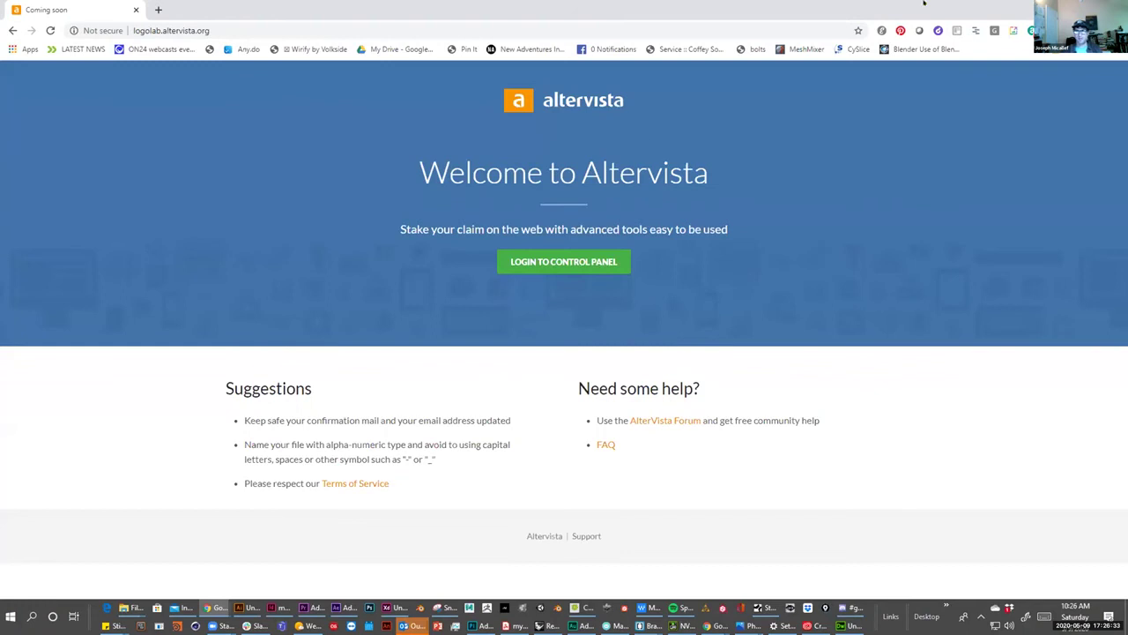
# Shrink the browser window and place it beside the remote file list to compare the welcome page with index.html, and minimize it.
pyautogui.doubleClick(856, 26)
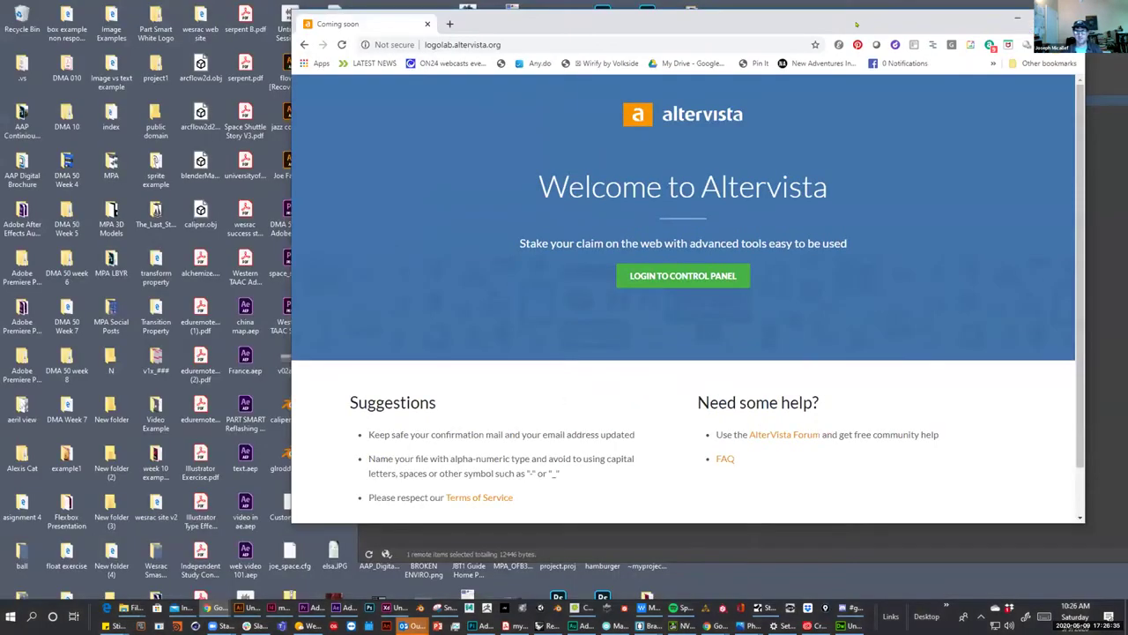
pyautogui.moveTo(856, 24); pyautogui.dragTo(314, 274)
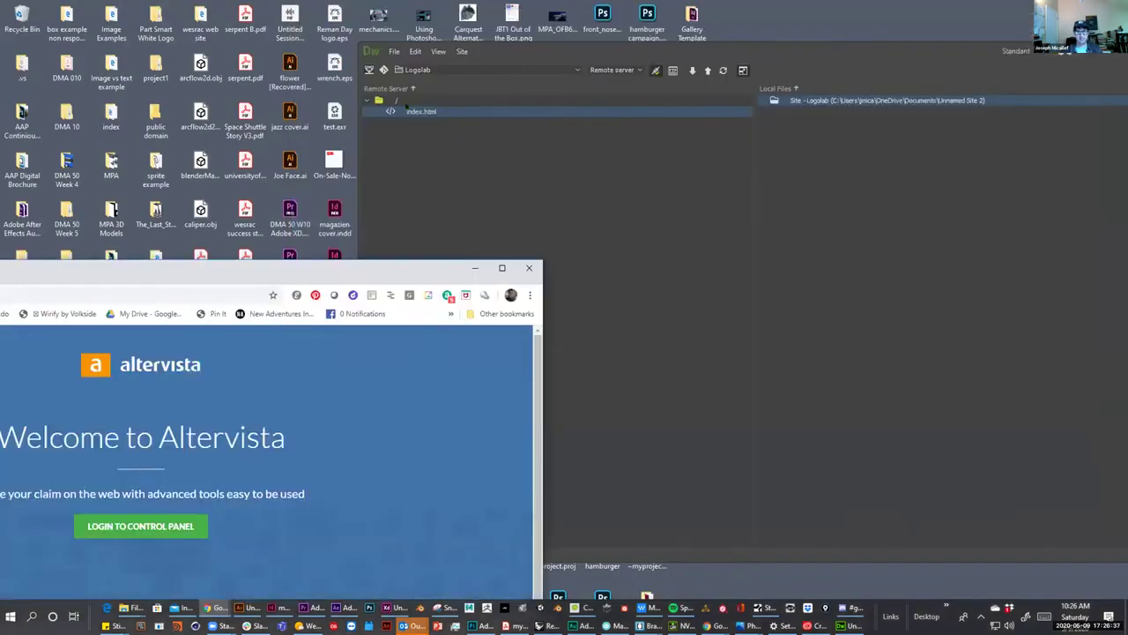
pyautogui.moveTo(320, 276); pyautogui.dragTo(300, 282)
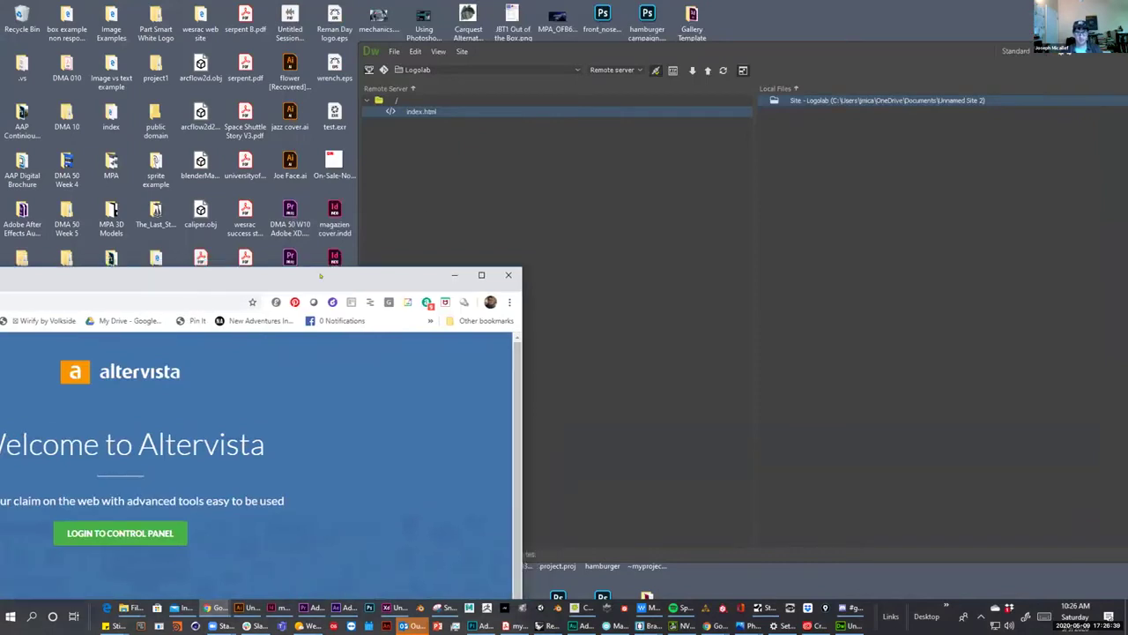
pyautogui.click(454, 274)
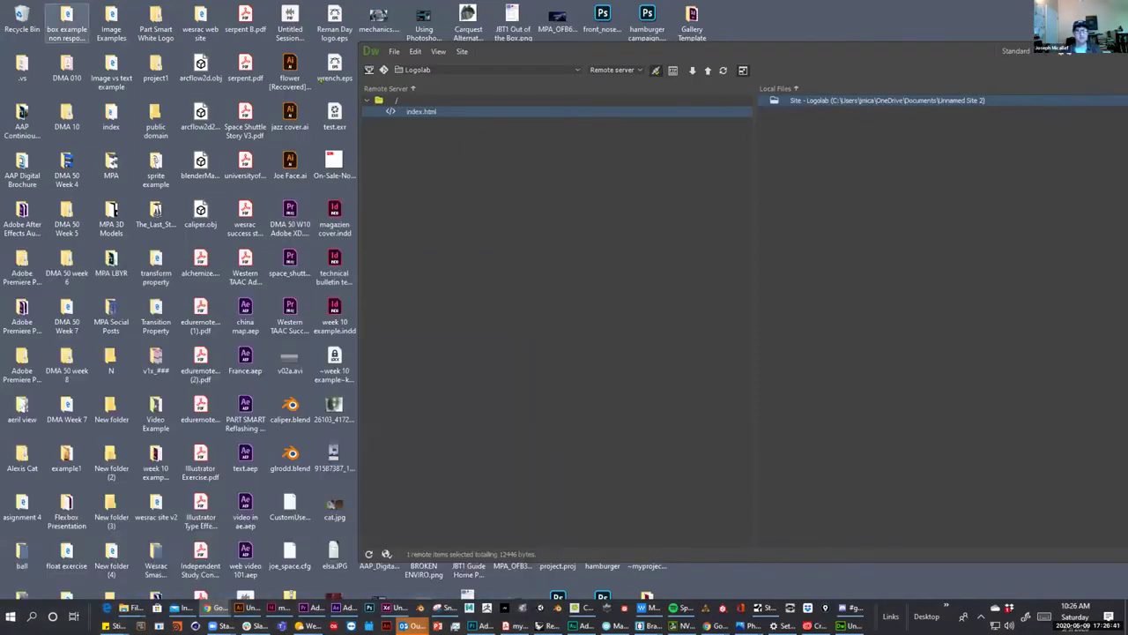
# Bring the Dreamweaver window fully into view, reset the Standard workspace, and maximize the window.
pyautogui.moveTo(913, 50); pyautogui.dragTo(769, 54)
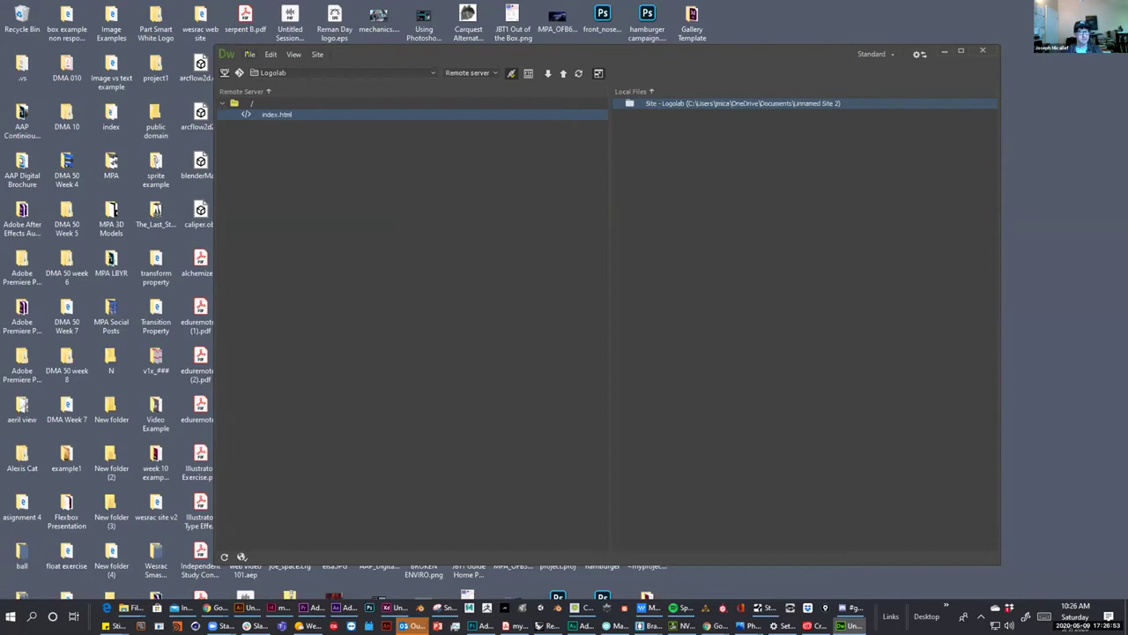
pyautogui.click(319, 54)
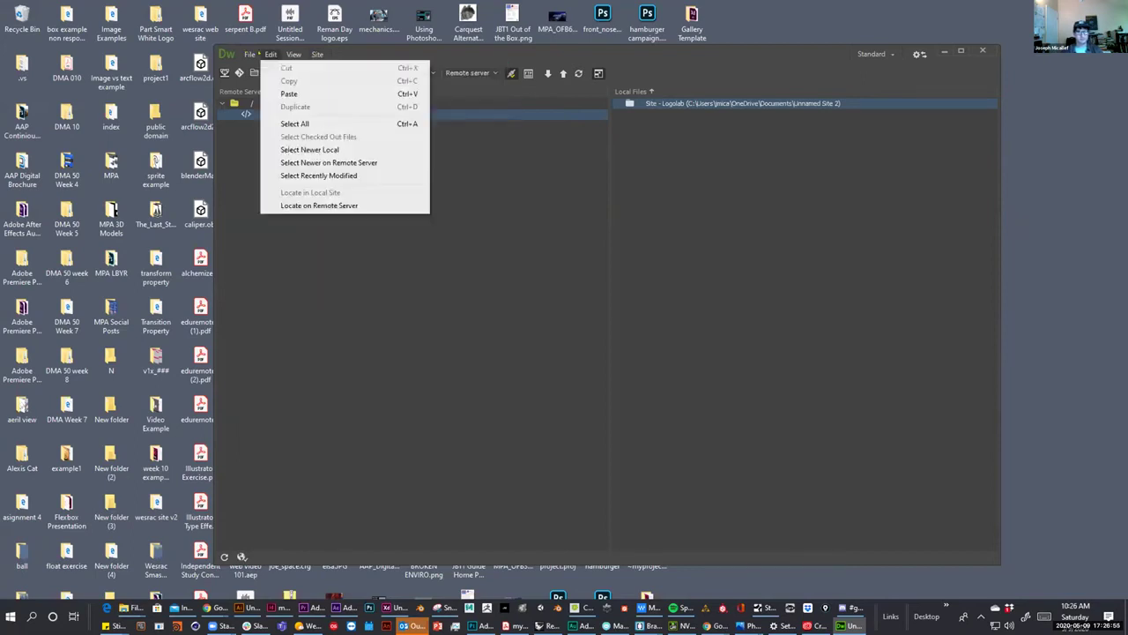
pyautogui.moveTo(248, 56)
pyautogui.click(317, 54)
pyautogui.click(873, 54)
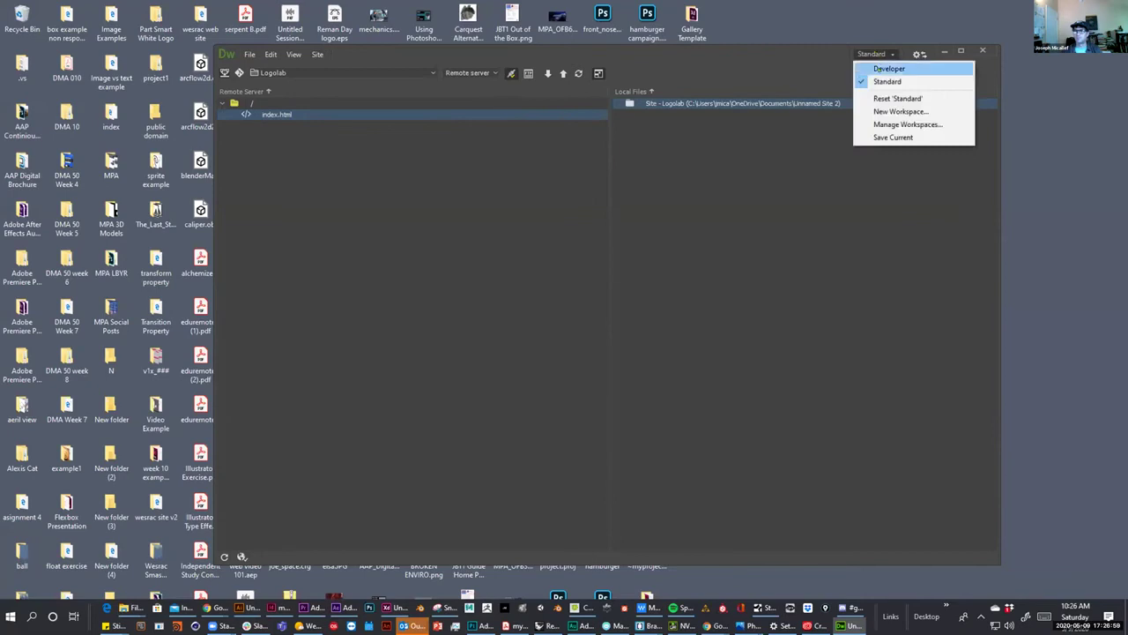
pyautogui.click(896, 98)
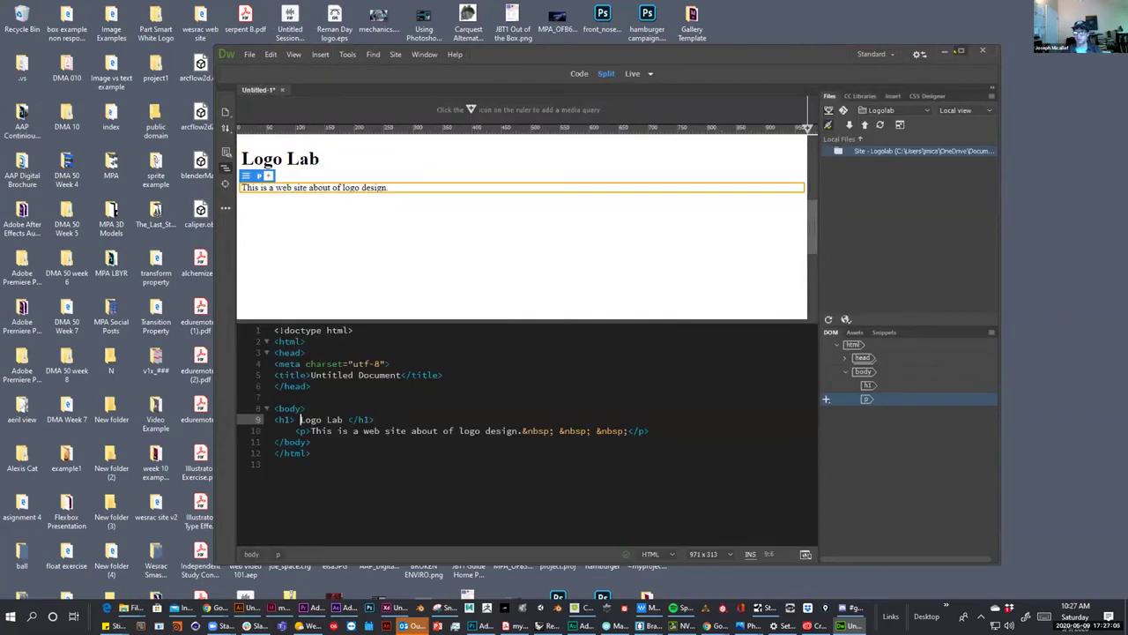
pyautogui.press('super+Up')
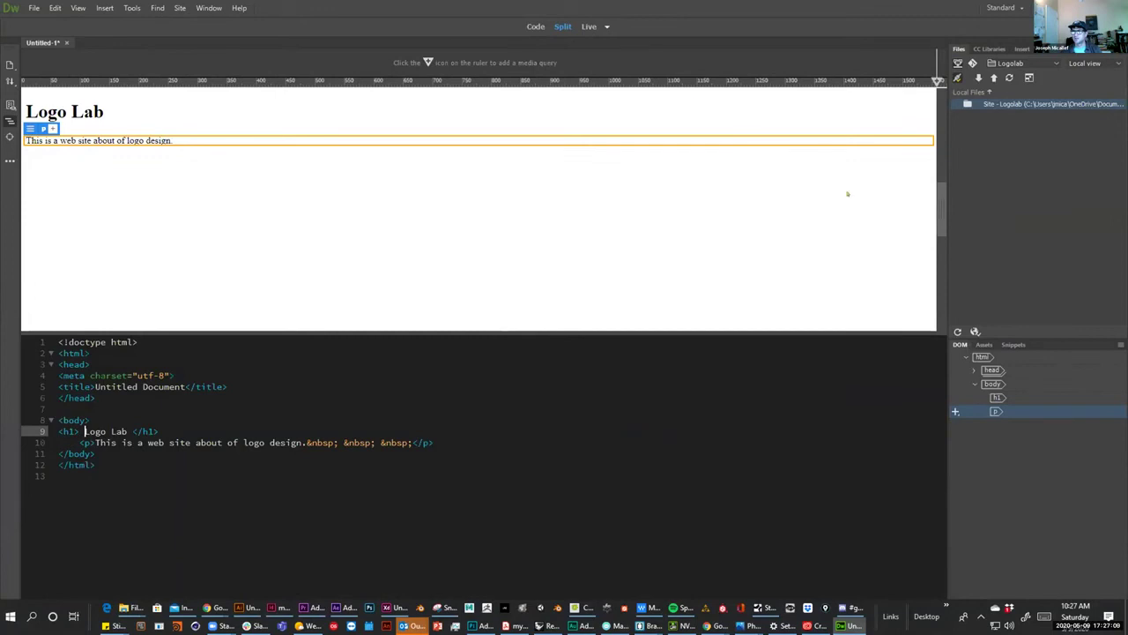
# Widen the panel area, float the Files panel over the document, expand it to both sites, and widen its Local Files column.
pyautogui.moveTo(943, 238); pyautogui.dragTo(626, 242)
pyautogui.moveTo(638, 48); pyautogui.dragTo(449, 179)
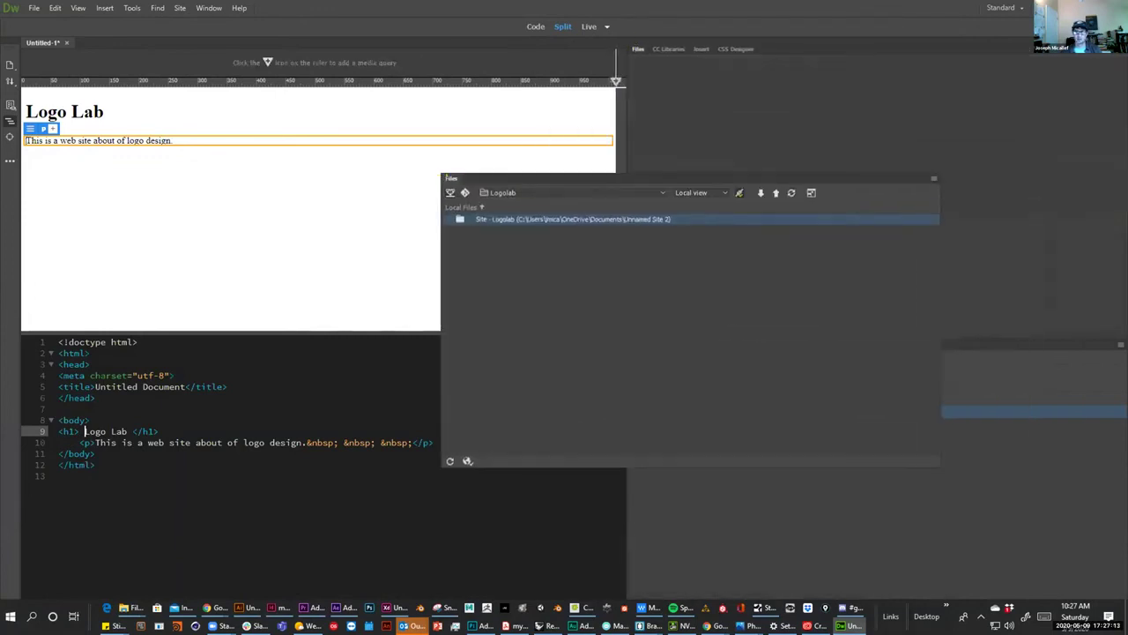
pyautogui.moveTo(672, 219); pyautogui.dragTo(673, 219)
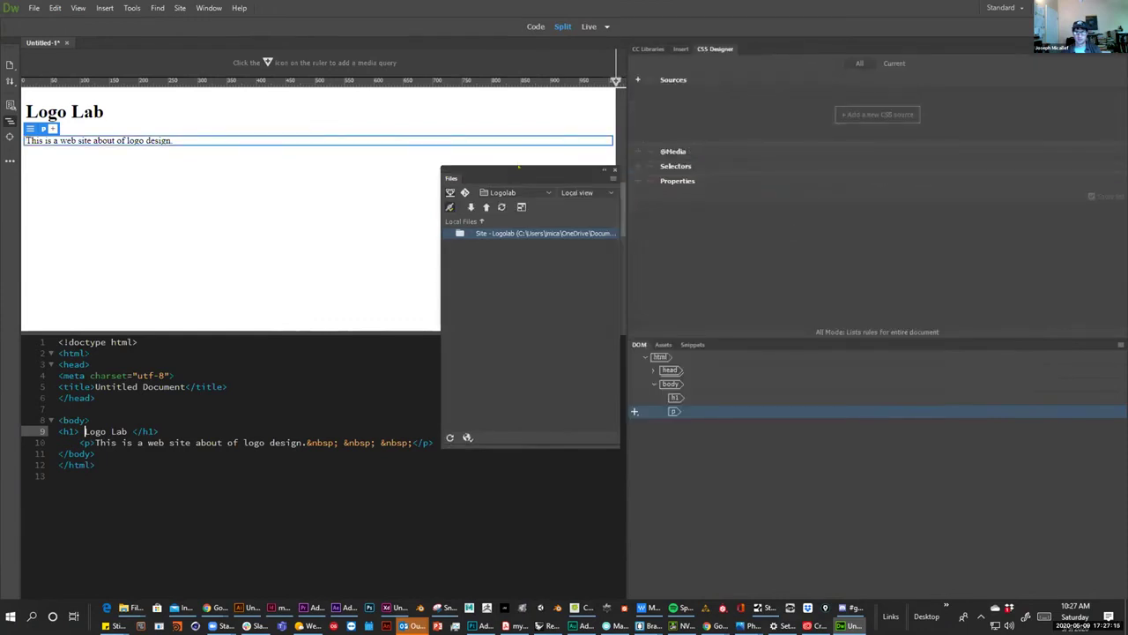
pyautogui.press('F8')
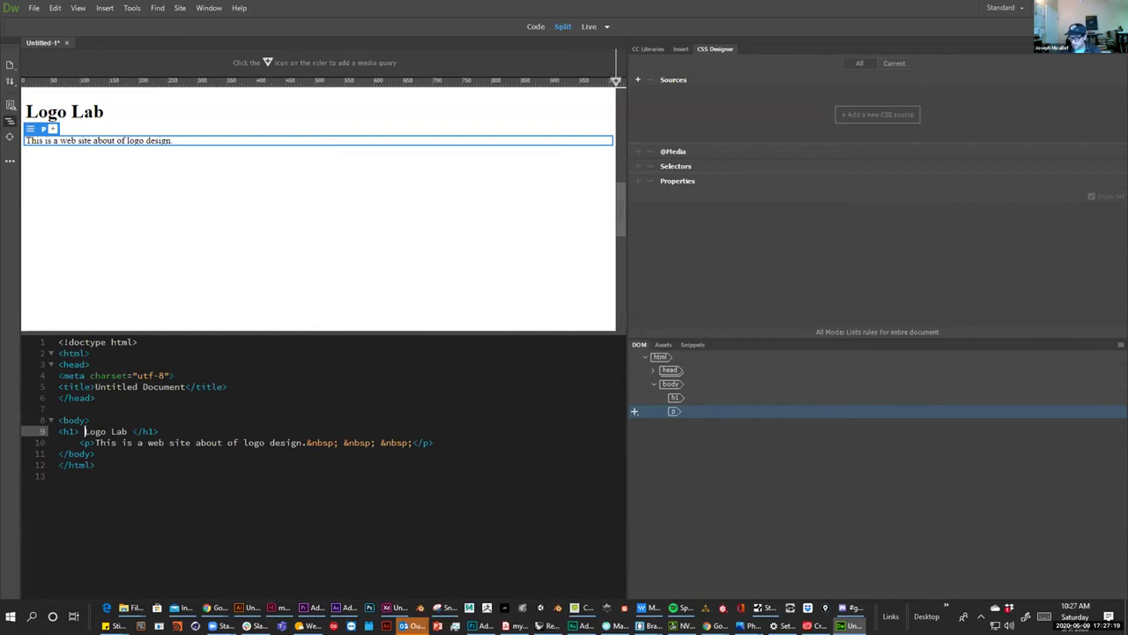
pyautogui.press('F8')
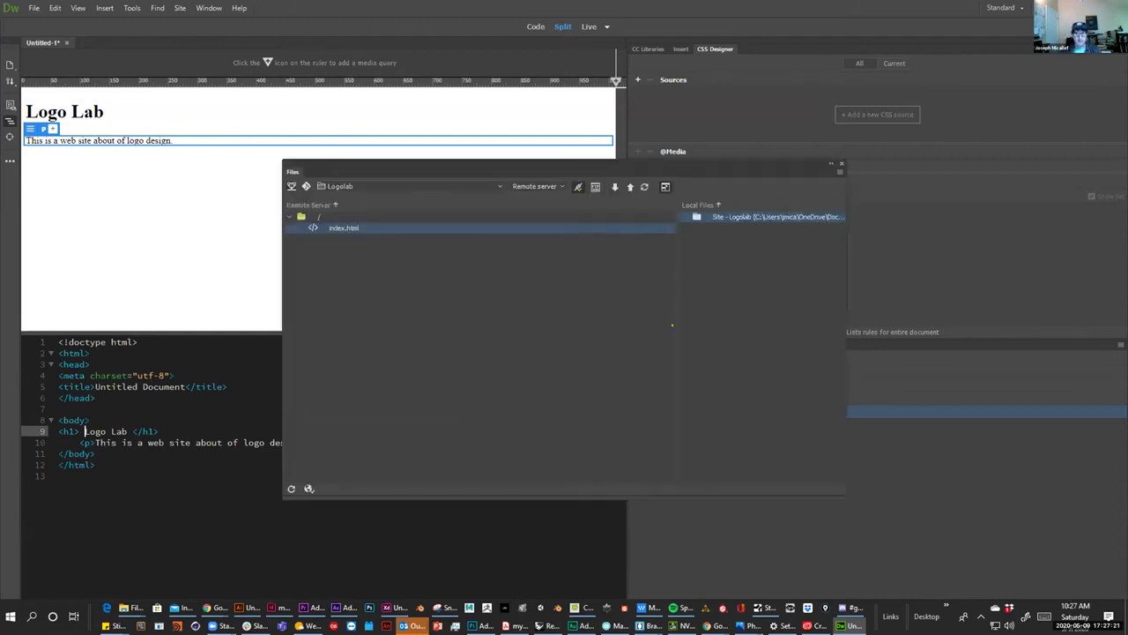
pyautogui.moveTo(672, 324); pyautogui.dragTo(578, 325)
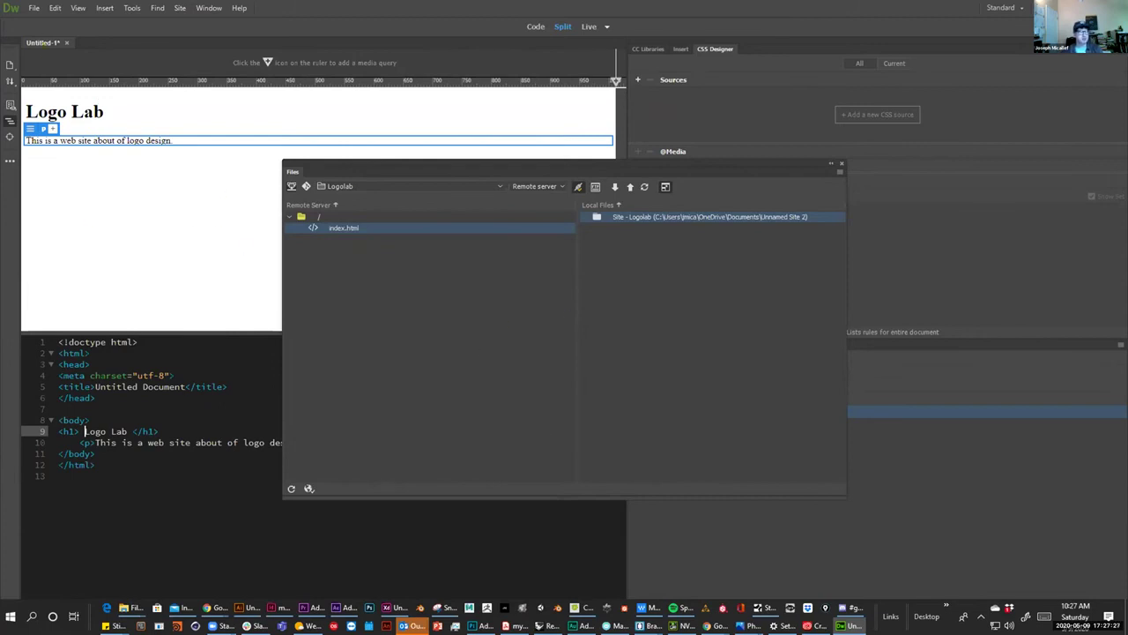
# Start saving the untitled Logo Lab page under a new name, and enlarge the save dialog to see more folders.
pyautogui.click(89, 276)
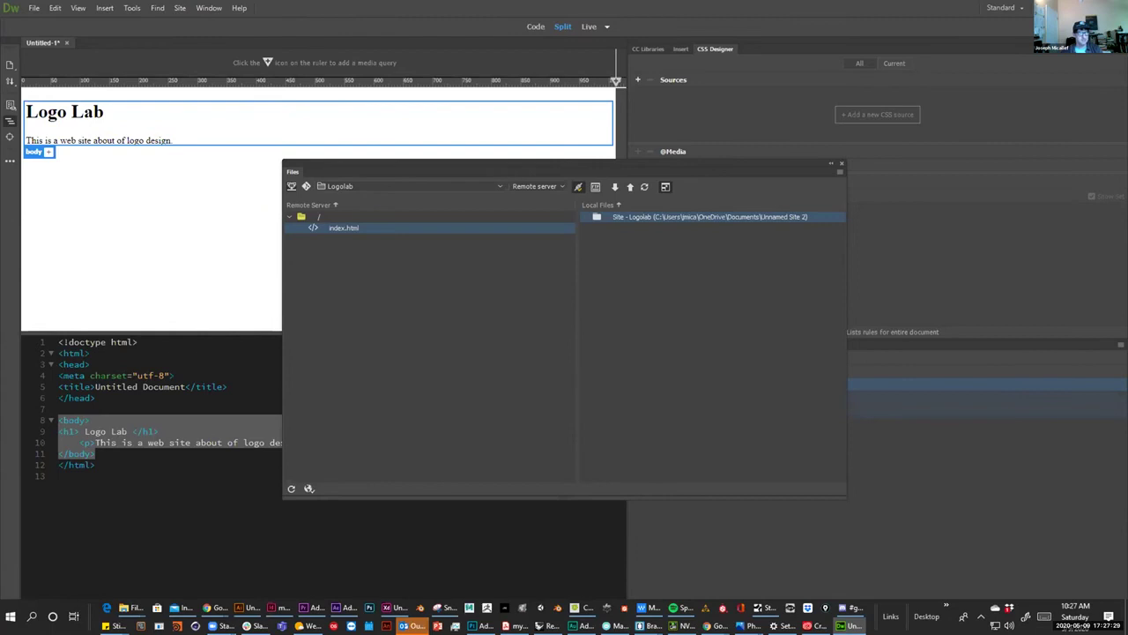
pyautogui.click(34, 8)
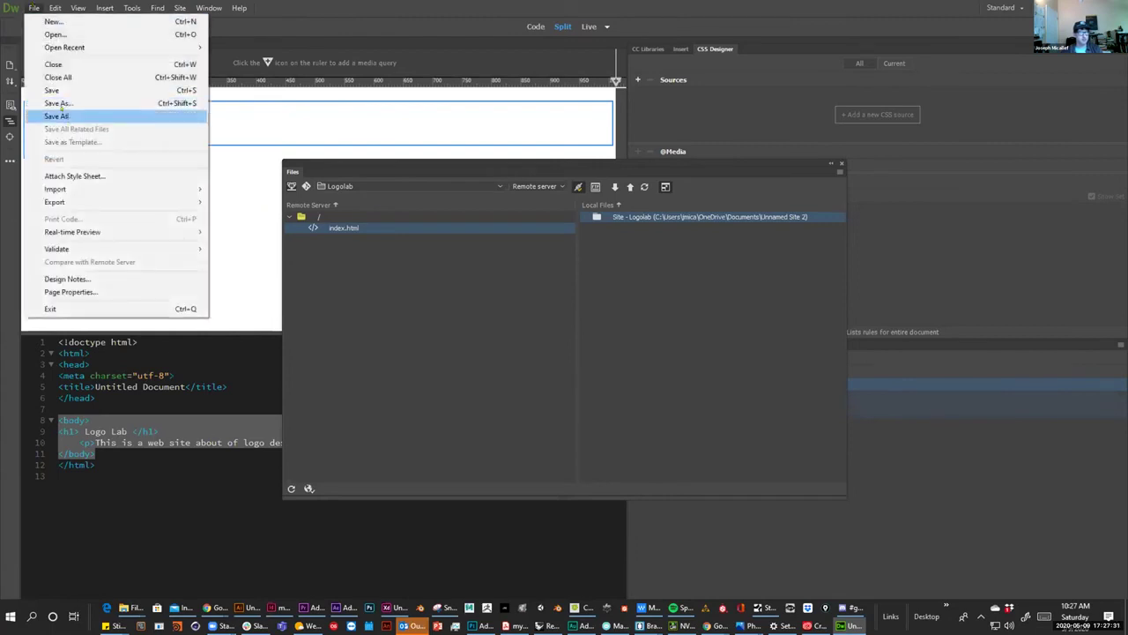
pyautogui.click(55, 102)
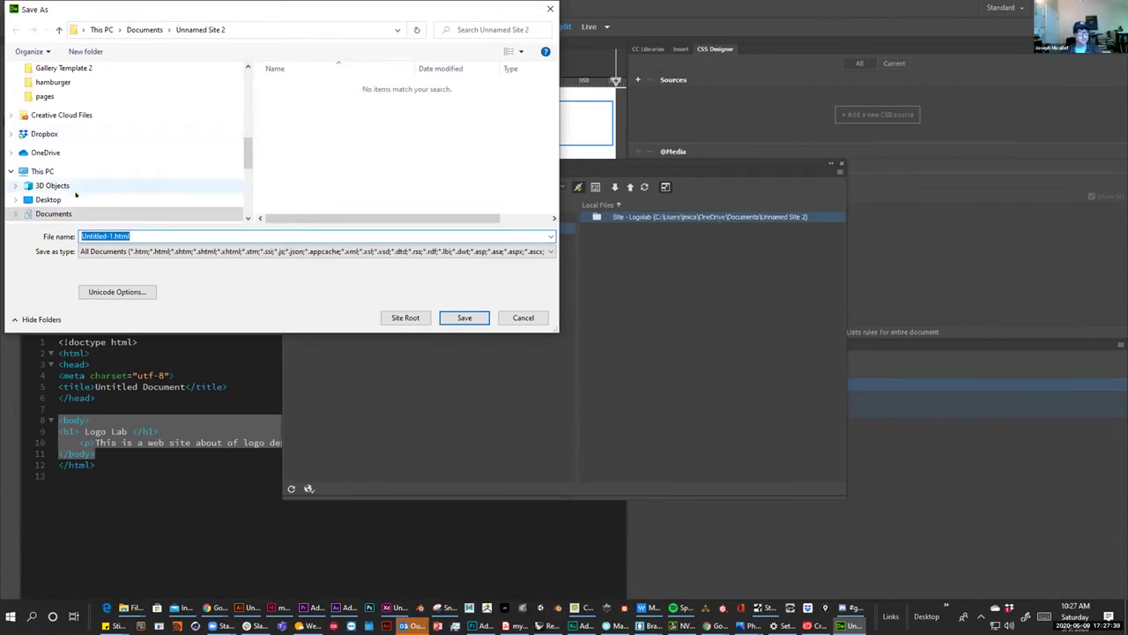
pyautogui.scroll(-1, 188, 143)
pyautogui.scroll(3, 188, 144)
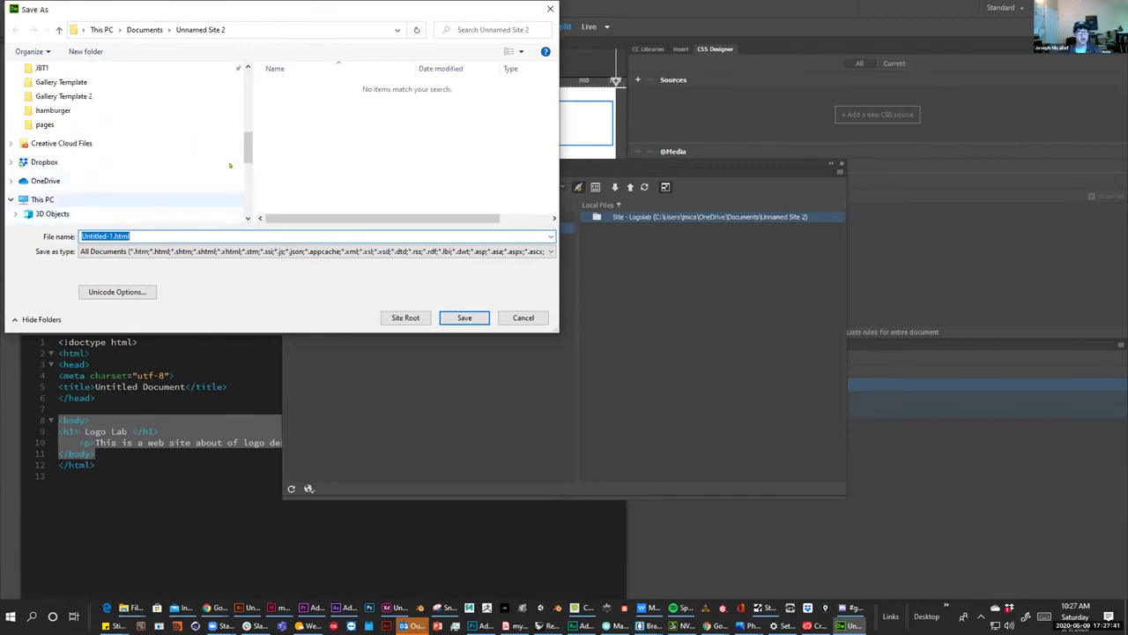
pyautogui.hscroll(1, 284, 164)
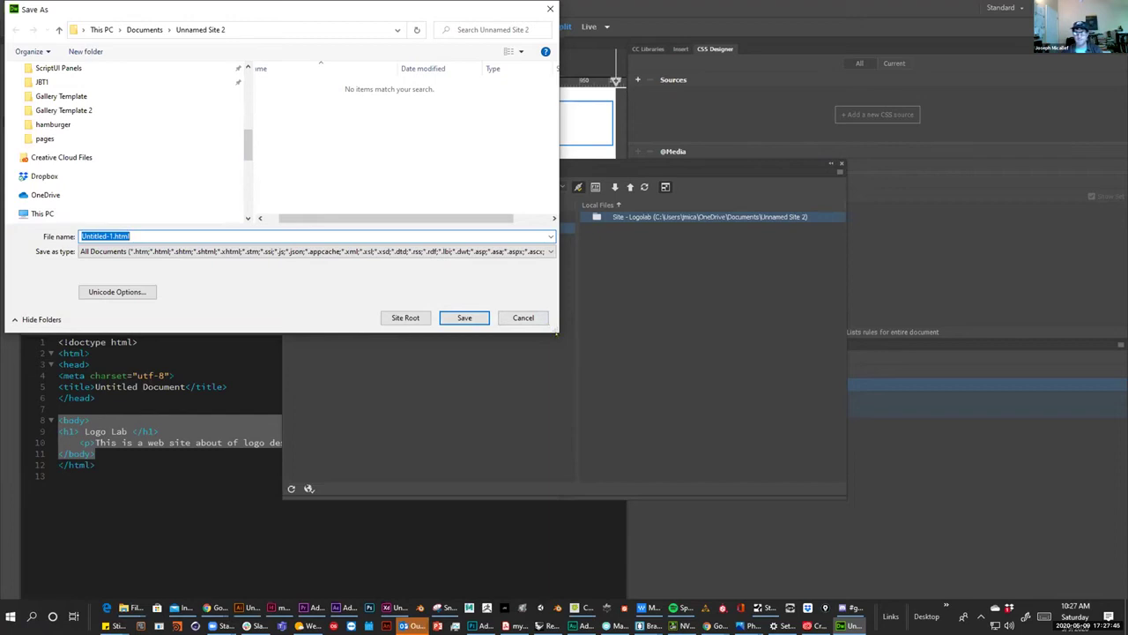
pyautogui.moveTo(550, 323); pyautogui.dragTo(848, 548)
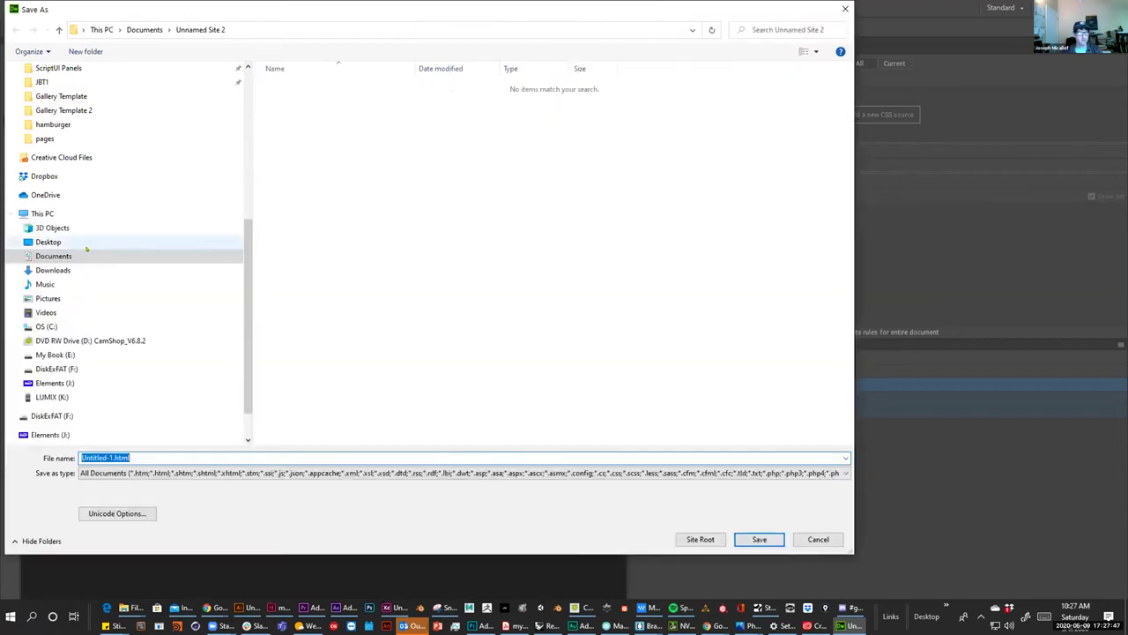
# Save the Logo Lab page as index.html in Documents > Unnamed Site 2, and expand the local site folder.
pyautogui.click(55, 270)
pyautogui.click(51, 255)
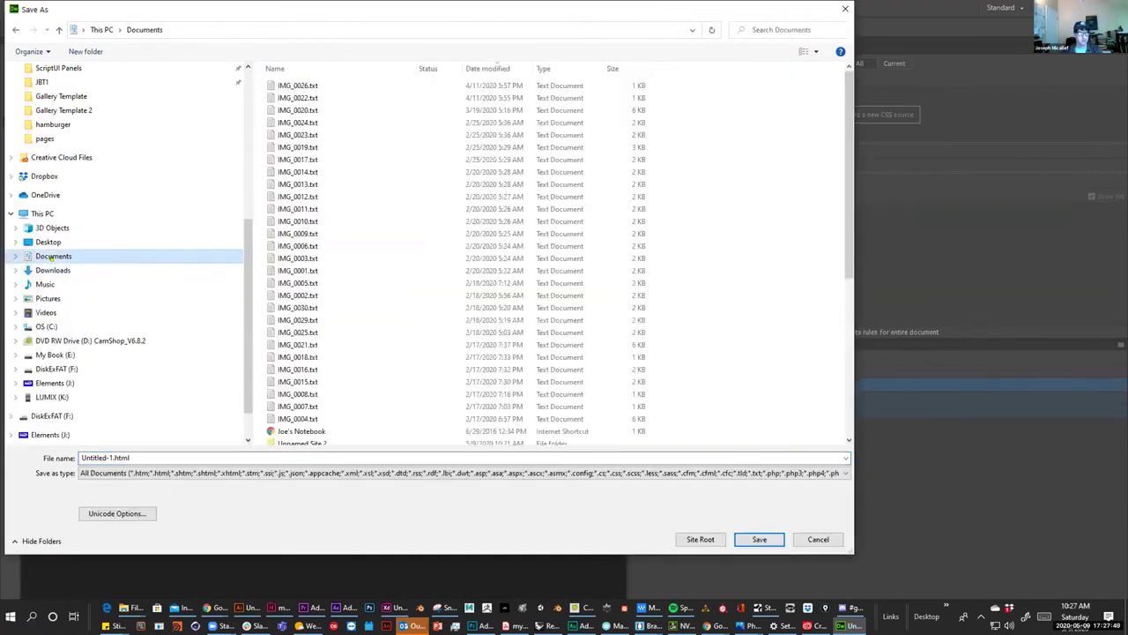
pyautogui.scroll(-3, 299, 388)
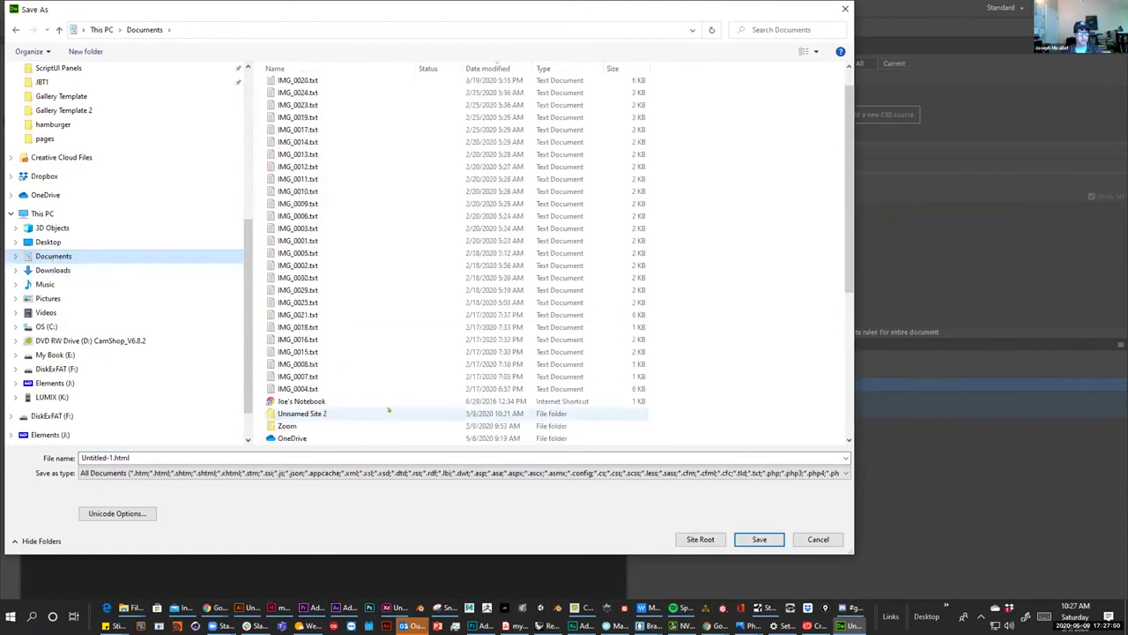
pyautogui.doubleClick(296, 412)
pyautogui.click(89, 456)
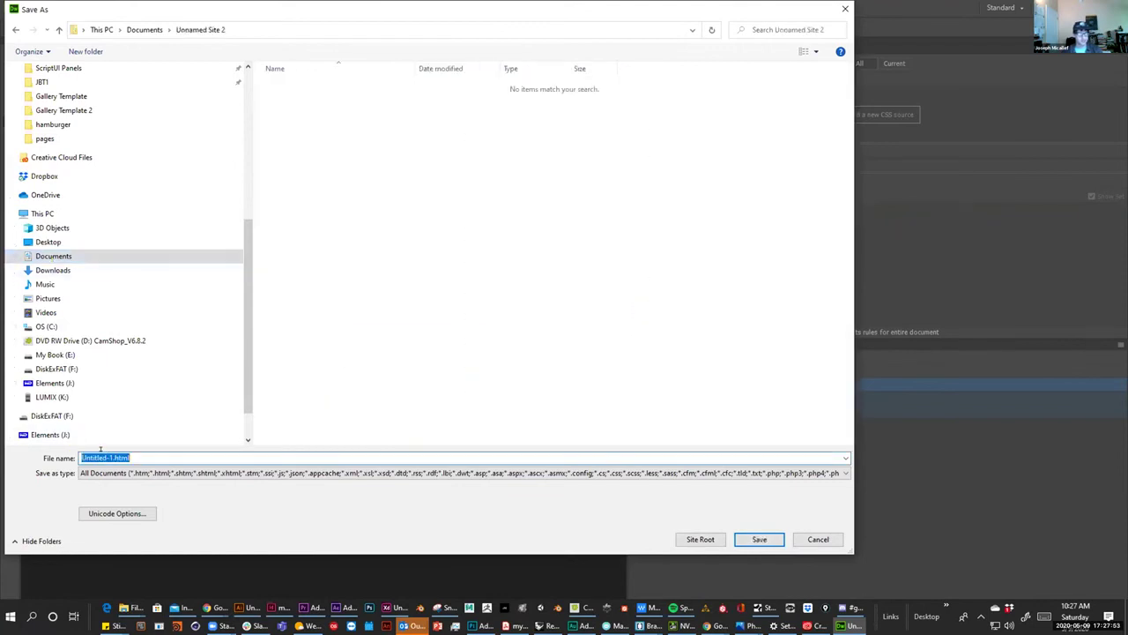
pyautogui.moveTo(113, 458); pyautogui.dragTo(81, 458)
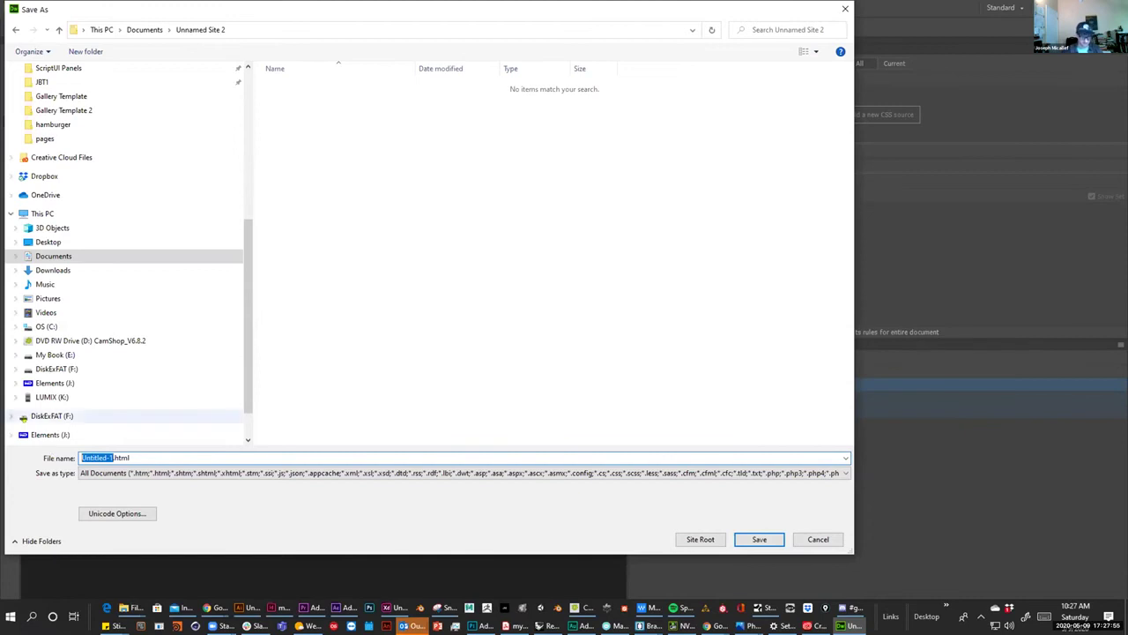
pyautogui.write('inde')
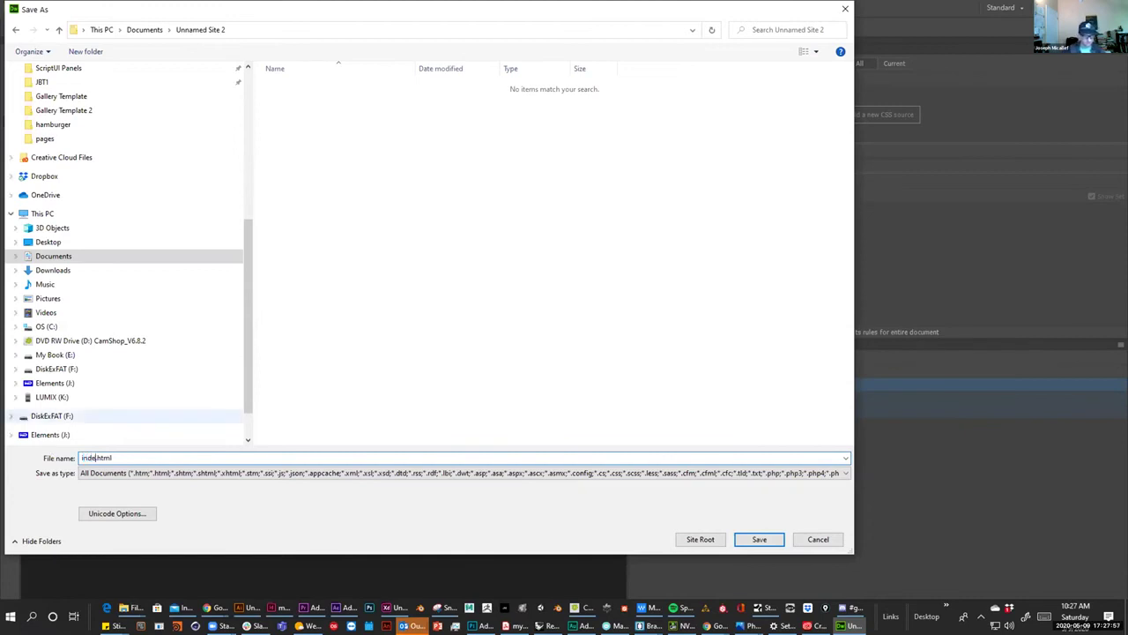
pyautogui.write('x')
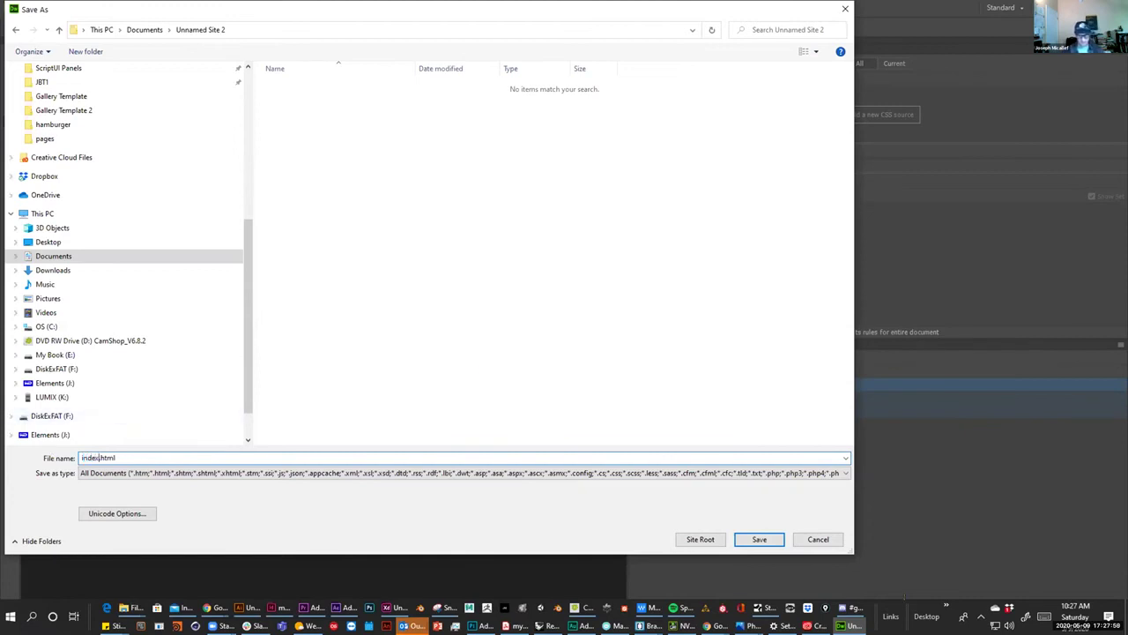
pyautogui.click(764, 535)
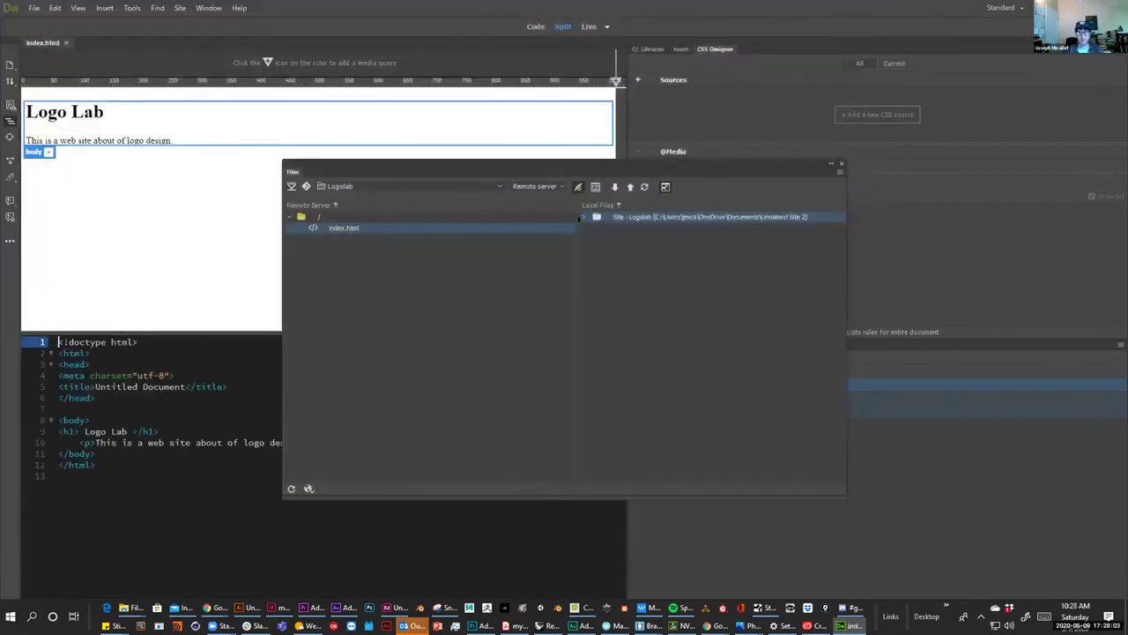
pyautogui.click(582, 216)
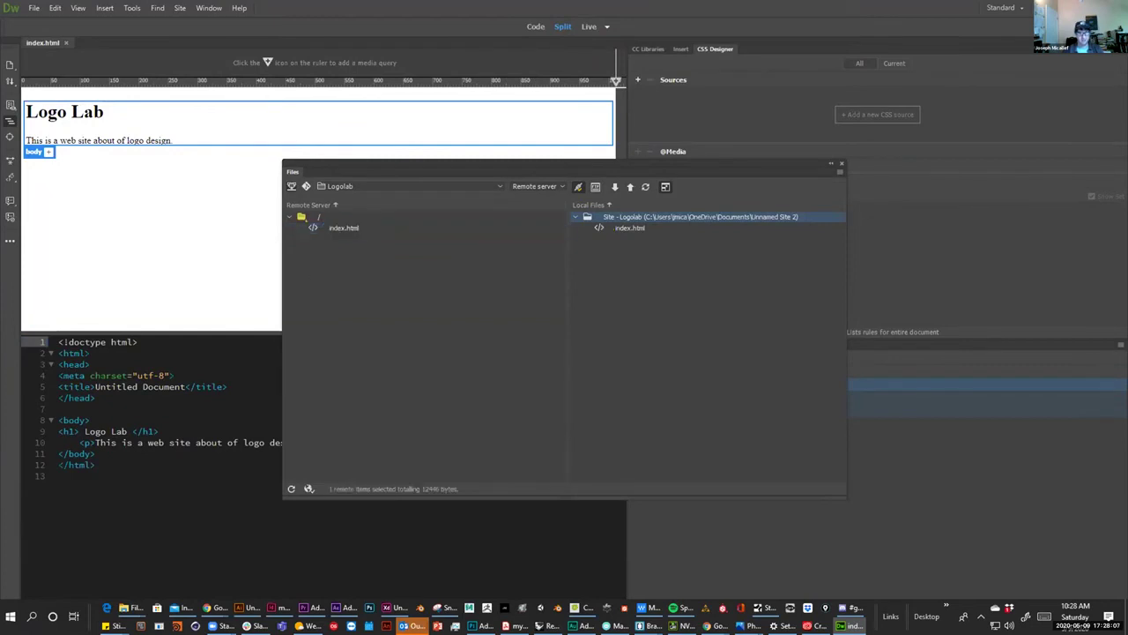
# Try to retrieve the remote index.html with its dependent files, declining to overwrite any local copies.
pyautogui.click(326, 227)
pyautogui.click(326, 227)
pyautogui.press('Return')
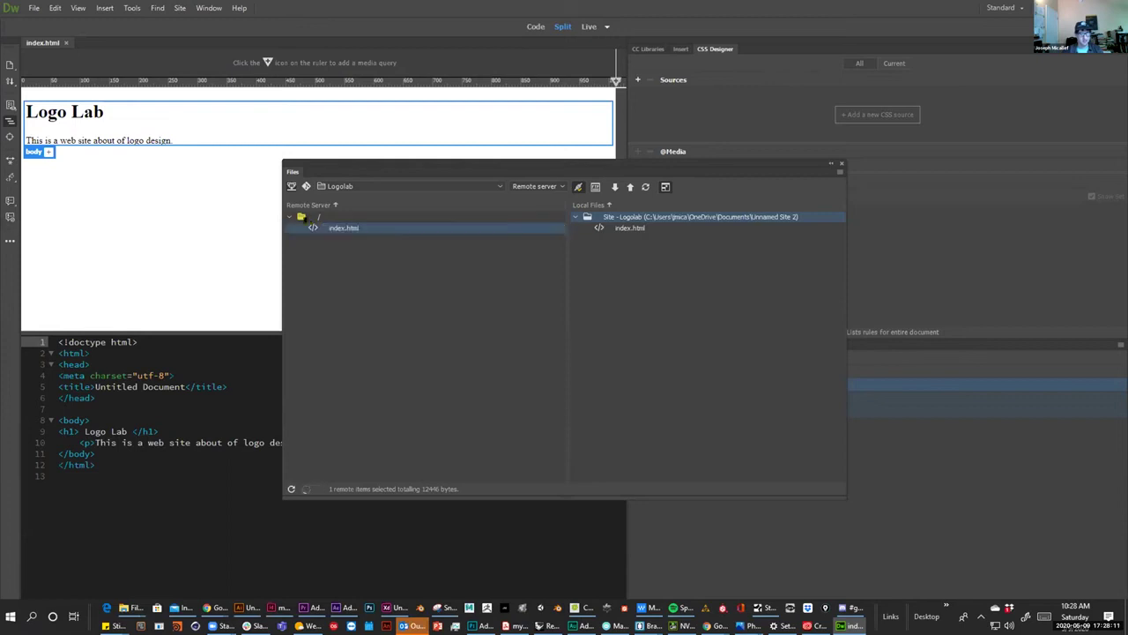
pyautogui.hotkey('ctrl', 'shift', 'd')
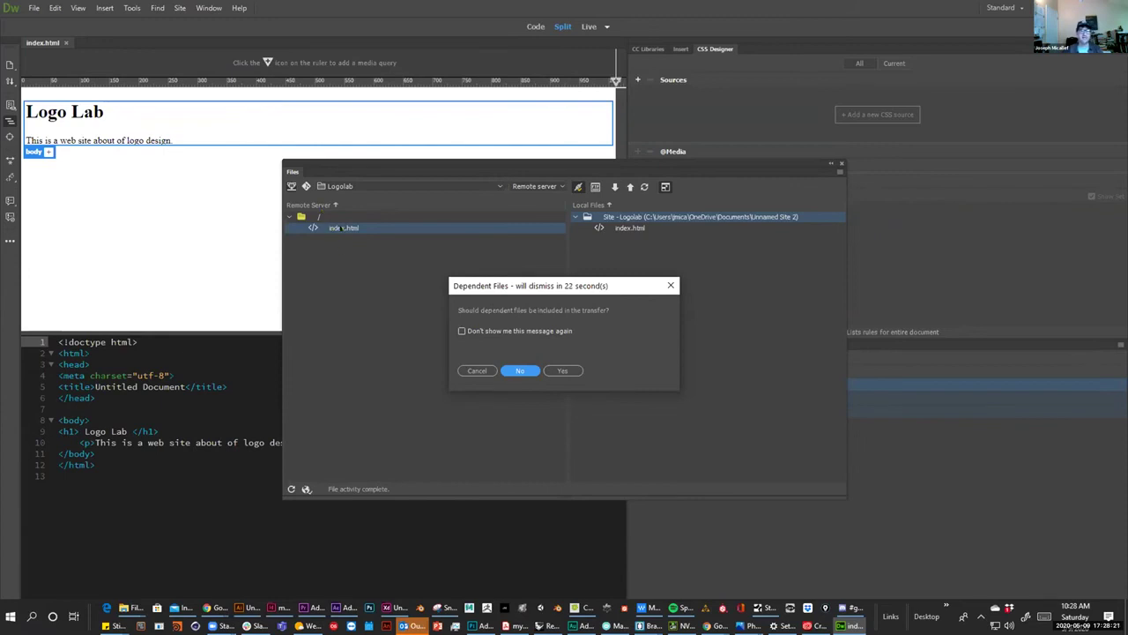
pyautogui.click(558, 371)
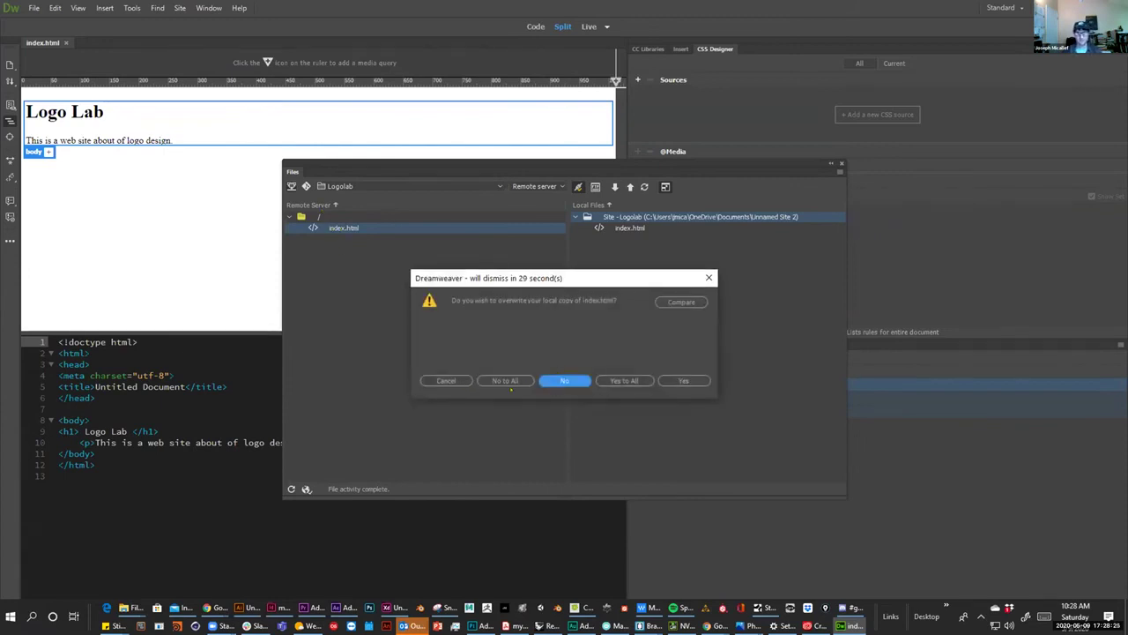
pyautogui.click(510, 381)
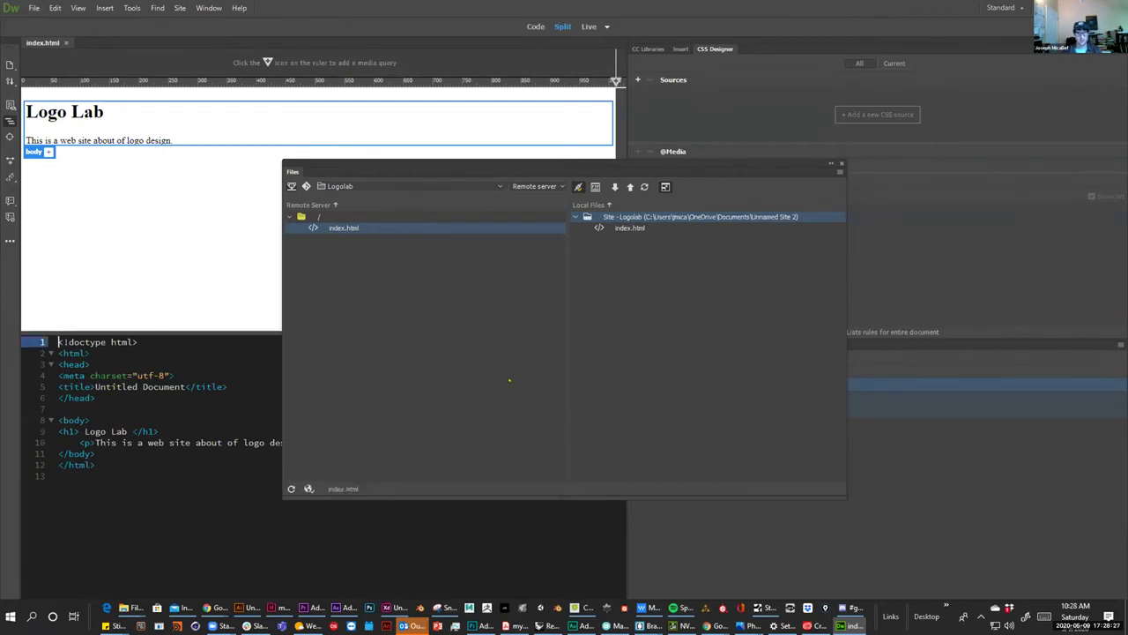
# Retrieve the remote index.html again with dependent files, try comparing the two copies, and overwrite the local copy.
pyautogui.click(320, 228)
pyautogui.doubleClick(308, 228)
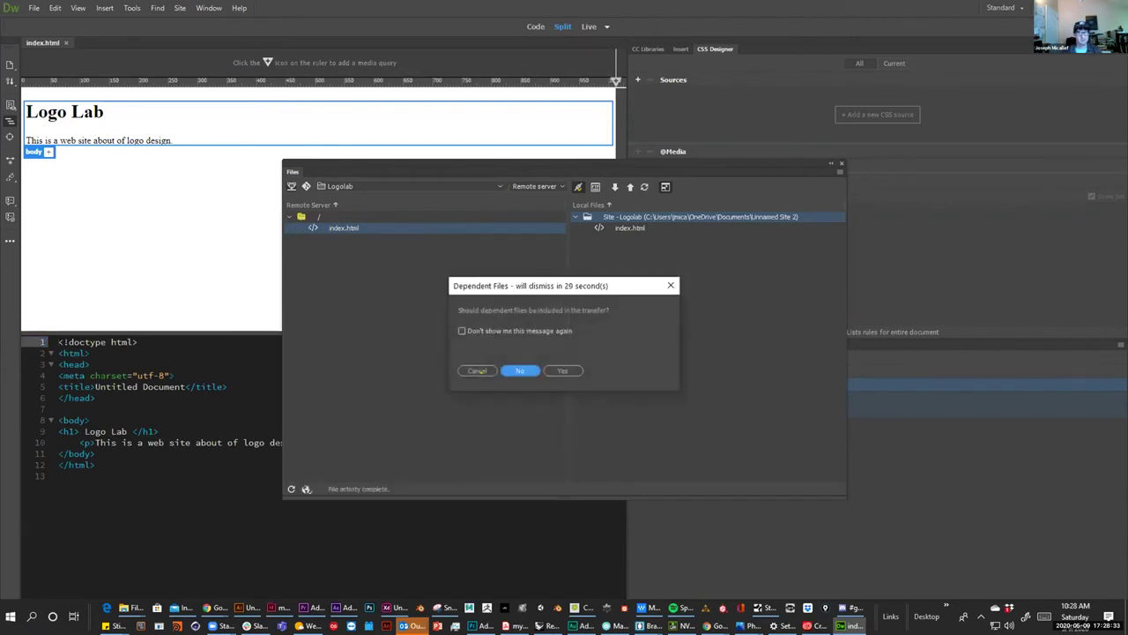
pyautogui.click(548, 370)
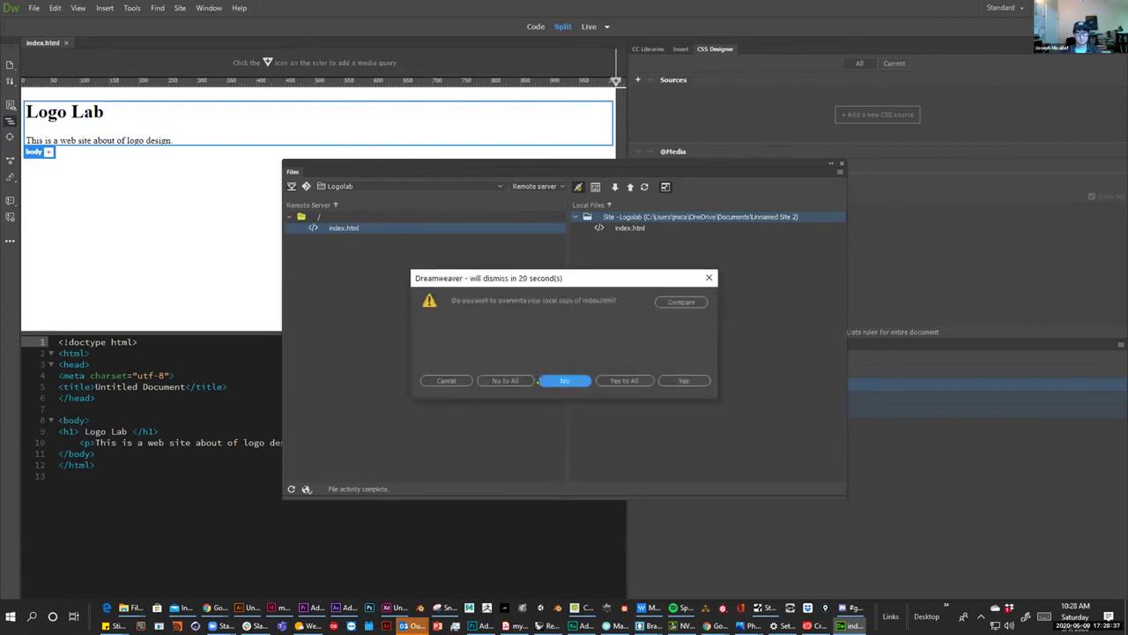
pyautogui.click(677, 301)
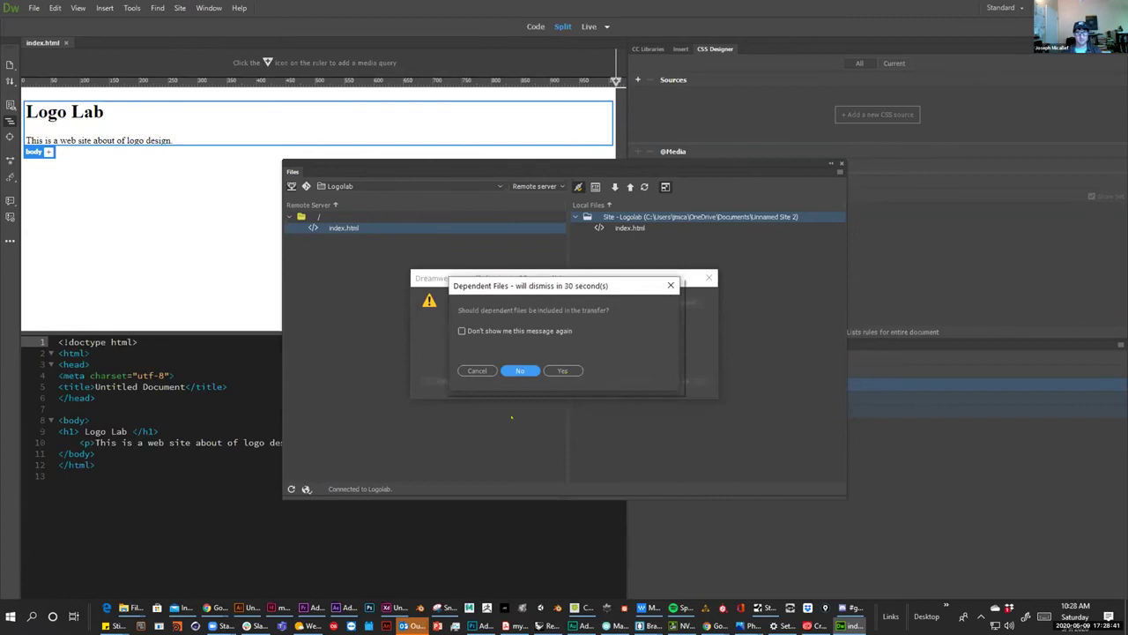
pyautogui.click(564, 371)
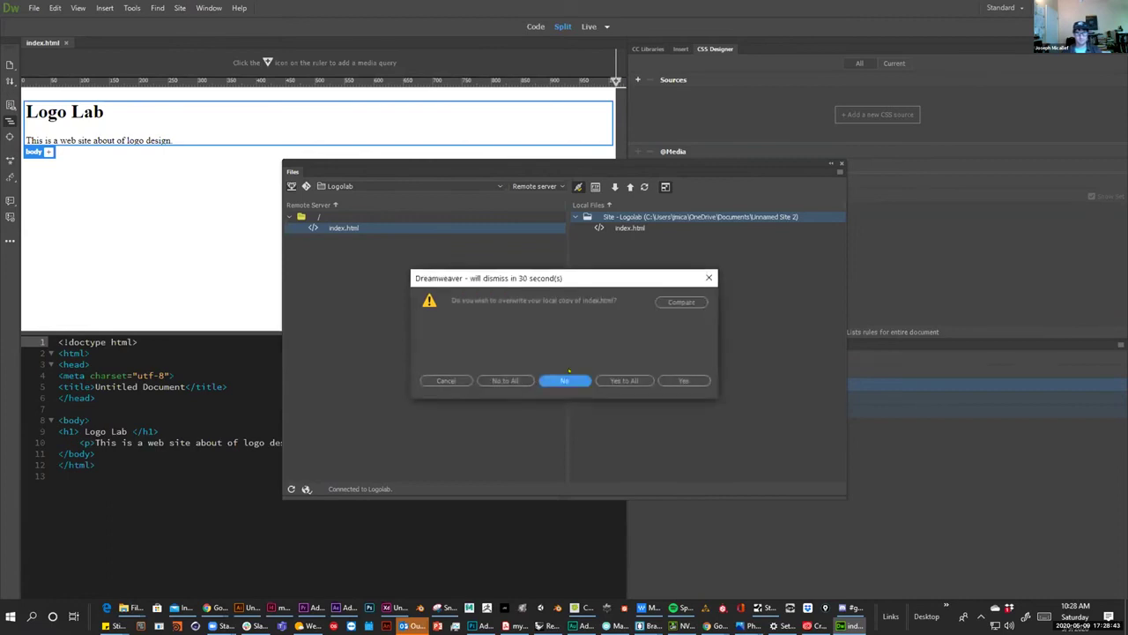
pyautogui.click(623, 380)
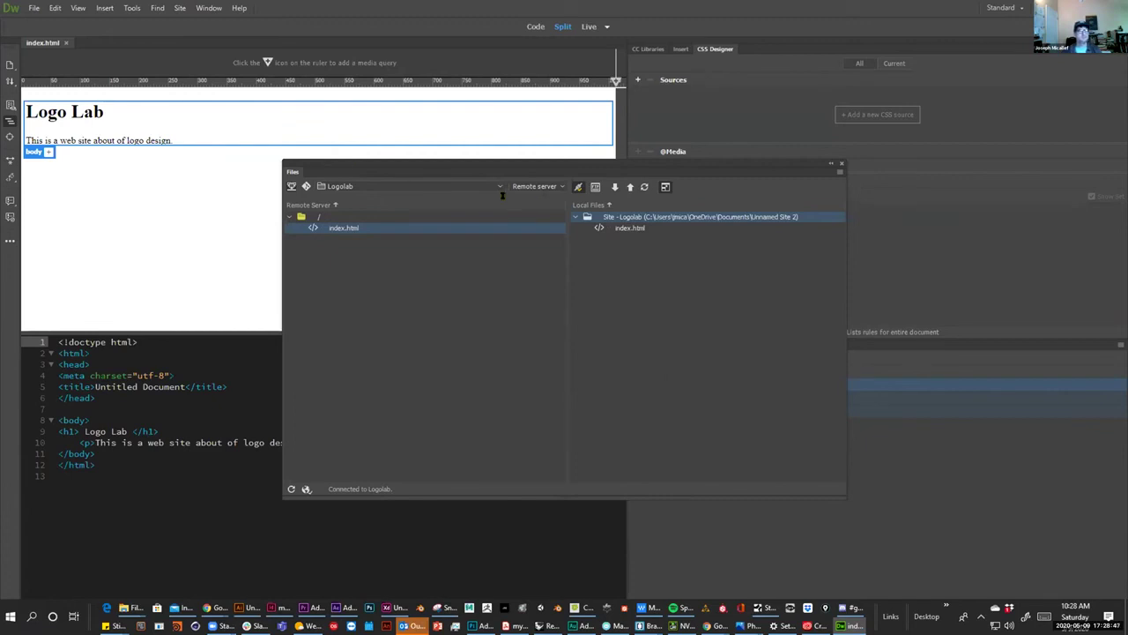
pyautogui.click(759, 267)
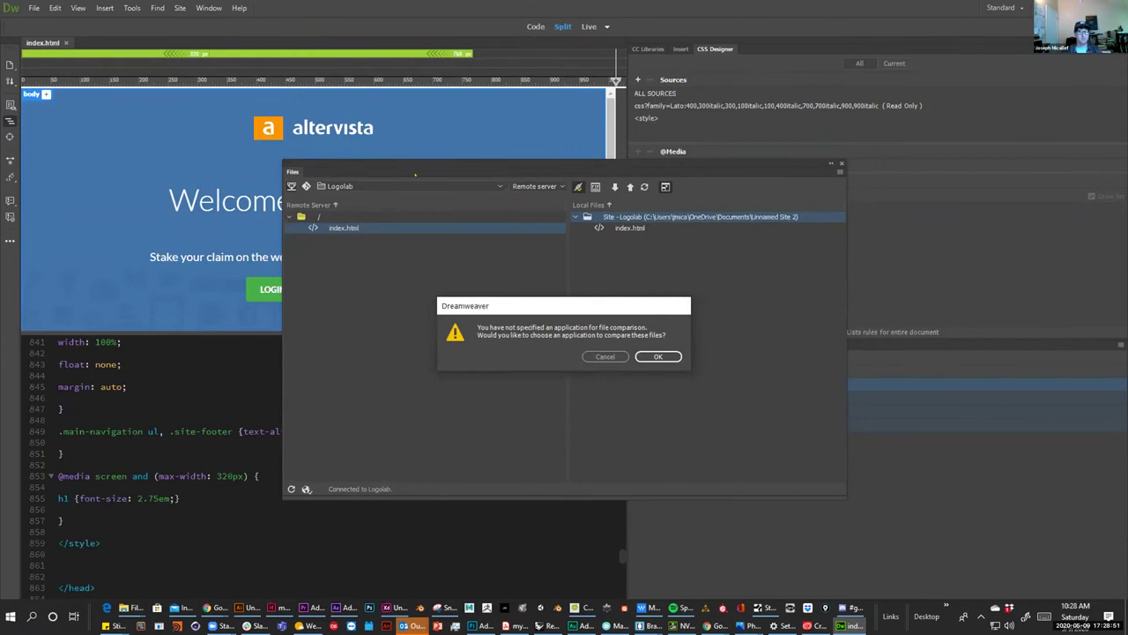
pyautogui.click(658, 356)
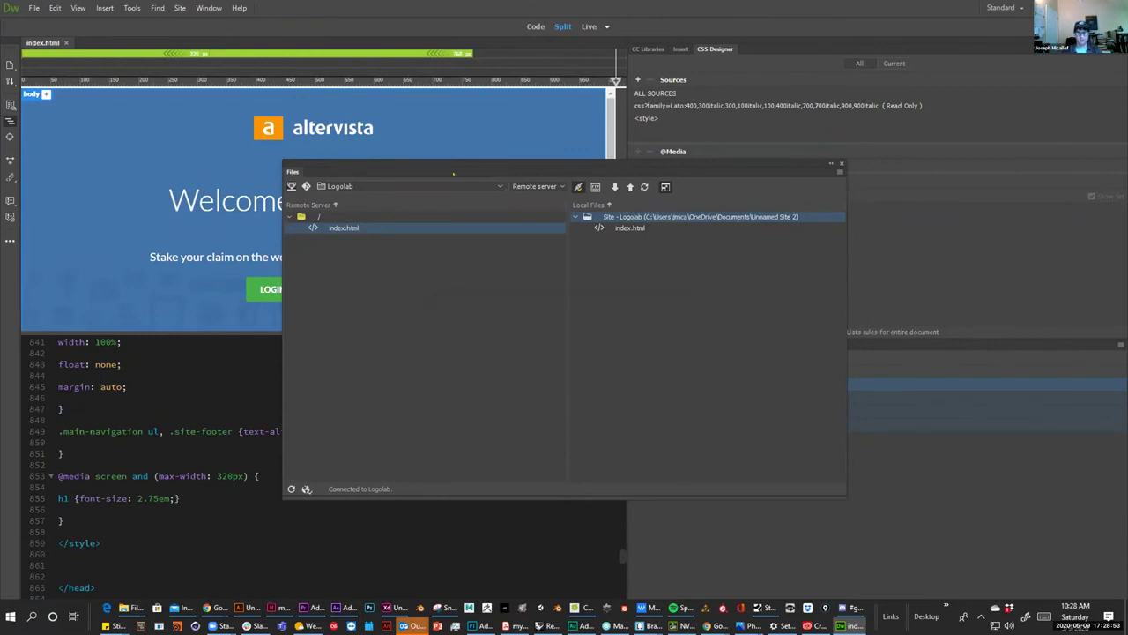
pyautogui.click(694, 457)
# Move the Files panel off the document and resize the split view to examine the Altervista page's design and code.
pyautogui.moveTo(441, 177); pyautogui.dragTo(633, 385)
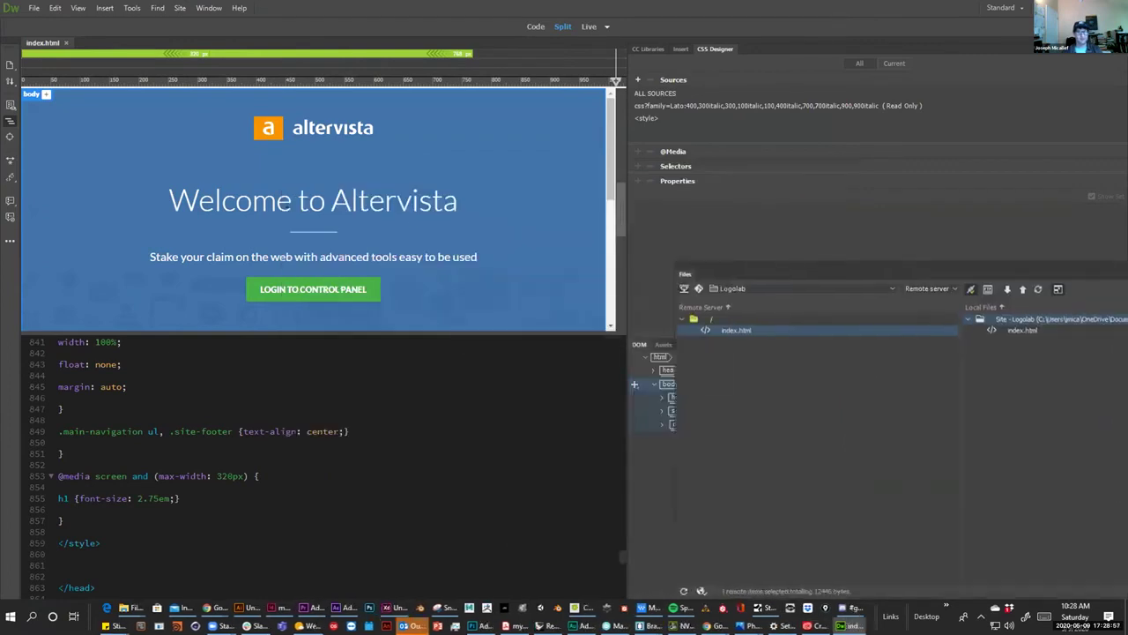
pyautogui.moveTo(342, 333); pyautogui.dragTo(342, 517)
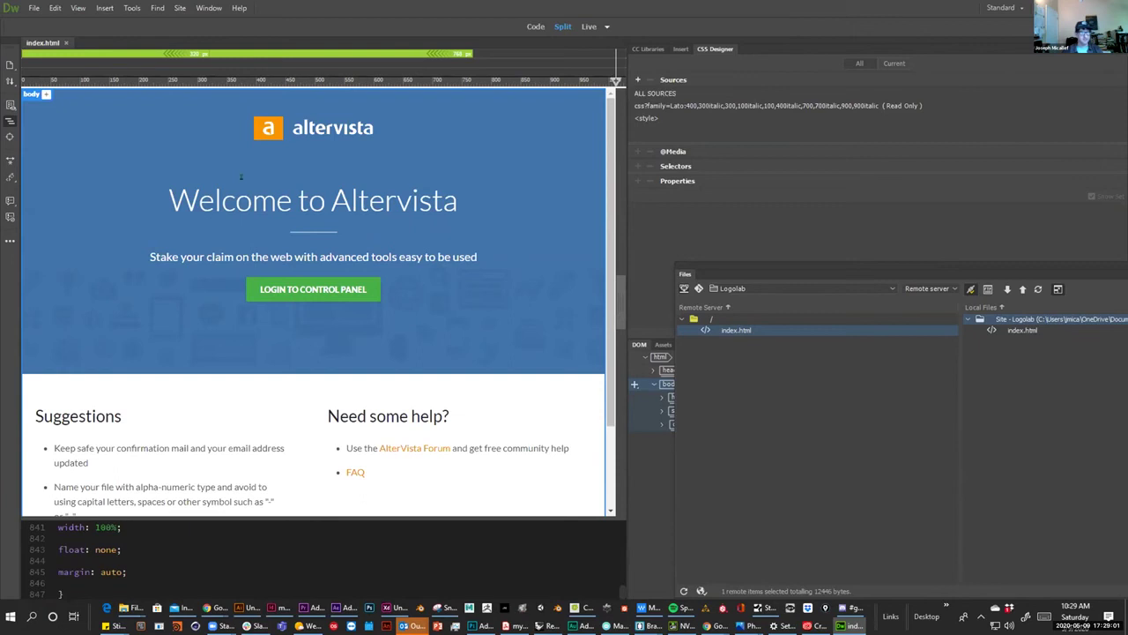
pyautogui.moveTo(221, 517); pyautogui.dragTo(190, 231)
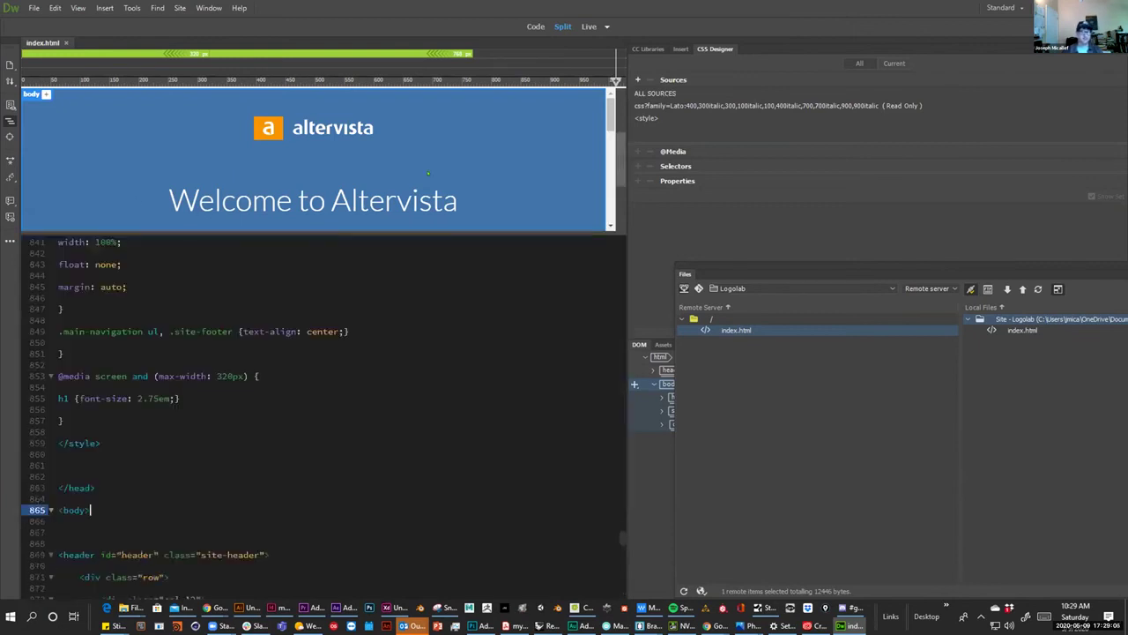
pyautogui.scroll(-9, 317, 414)
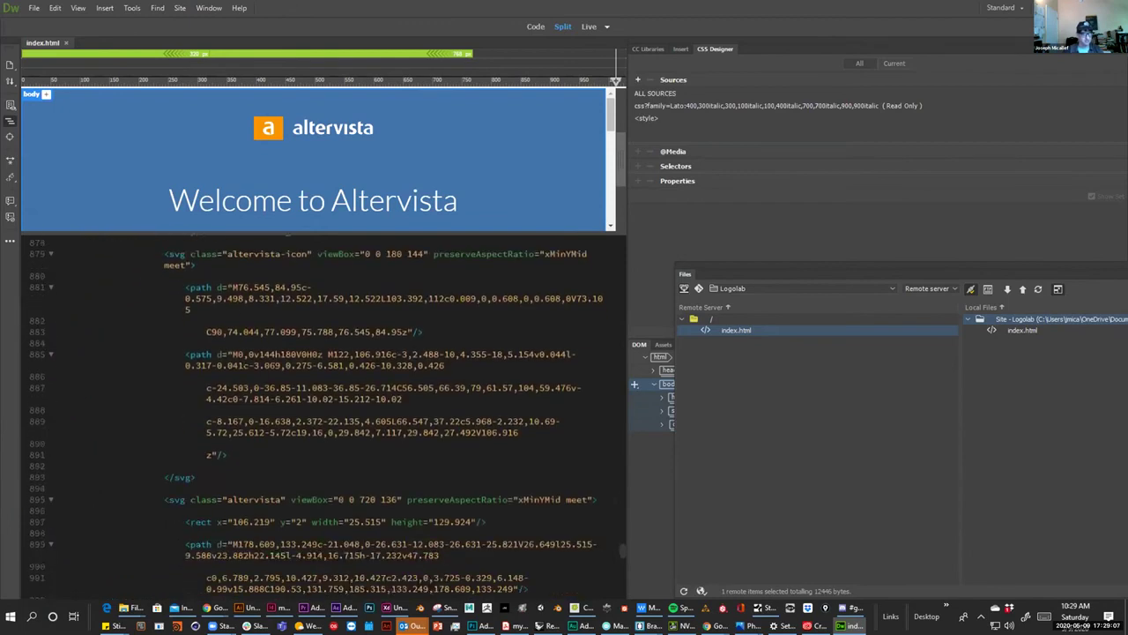
pyautogui.scroll(9, 317, 414)
pyautogui.moveTo(298, 223); pyautogui.dragTo(298, 319)
# Open the local index.html from the Unnamed Site 2 folder to check its content.
pyautogui.click(34, 8)
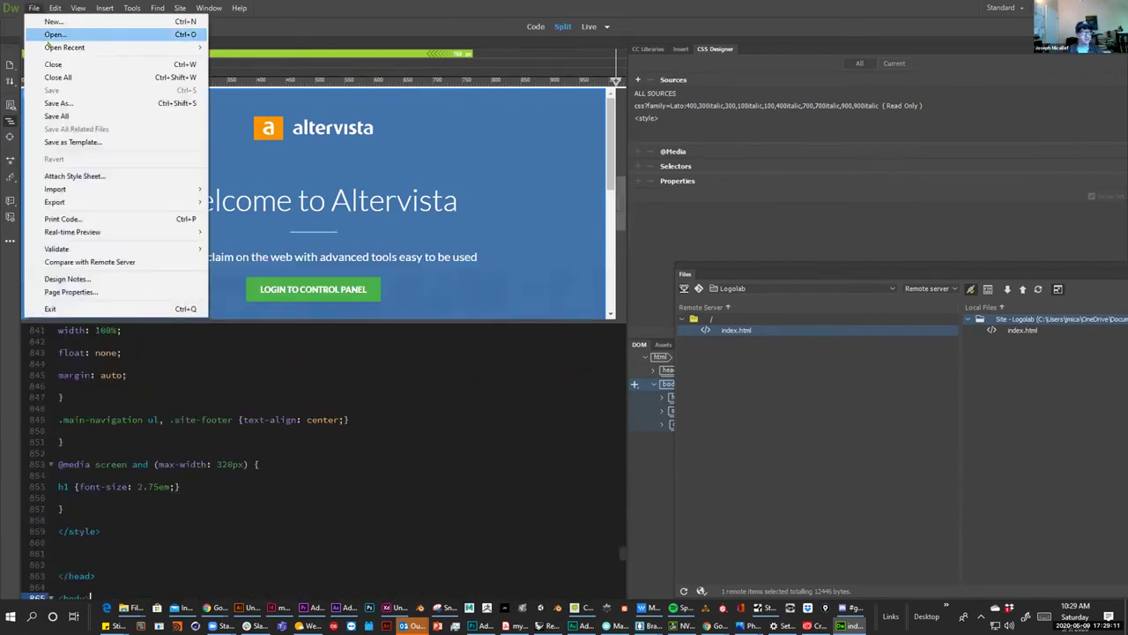
pyautogui.click(47, 39)
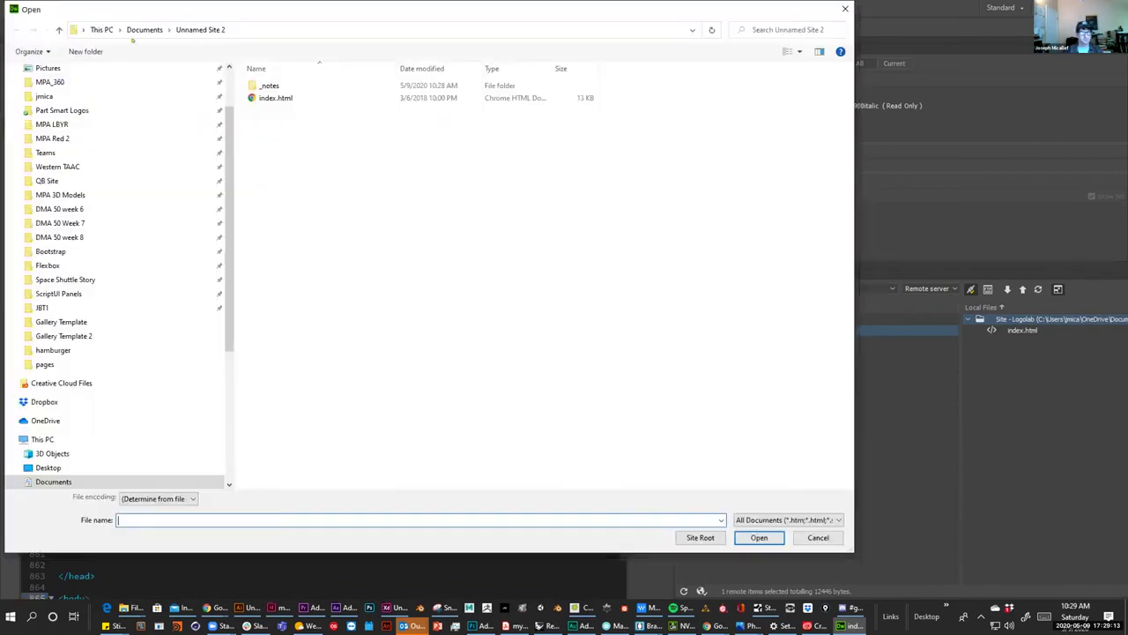
pyautogui.doubleClick(269, 98)
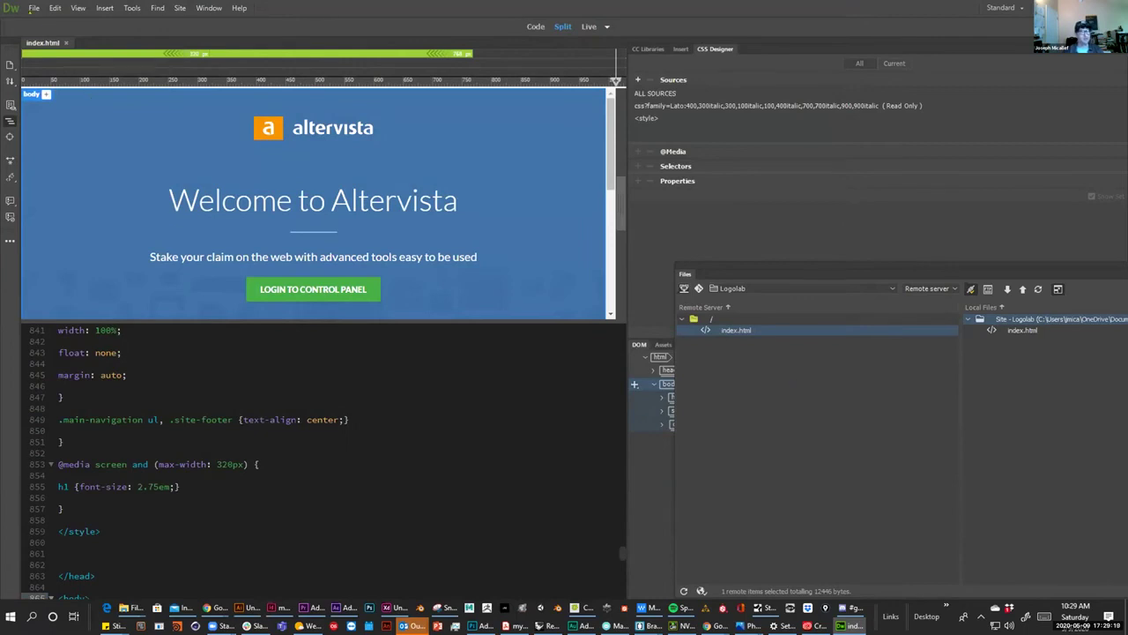
# Create a new HTML document and add an h1 heading reading LogoLab on the empty line above the body tag.
pyautogui.click(33, 8)
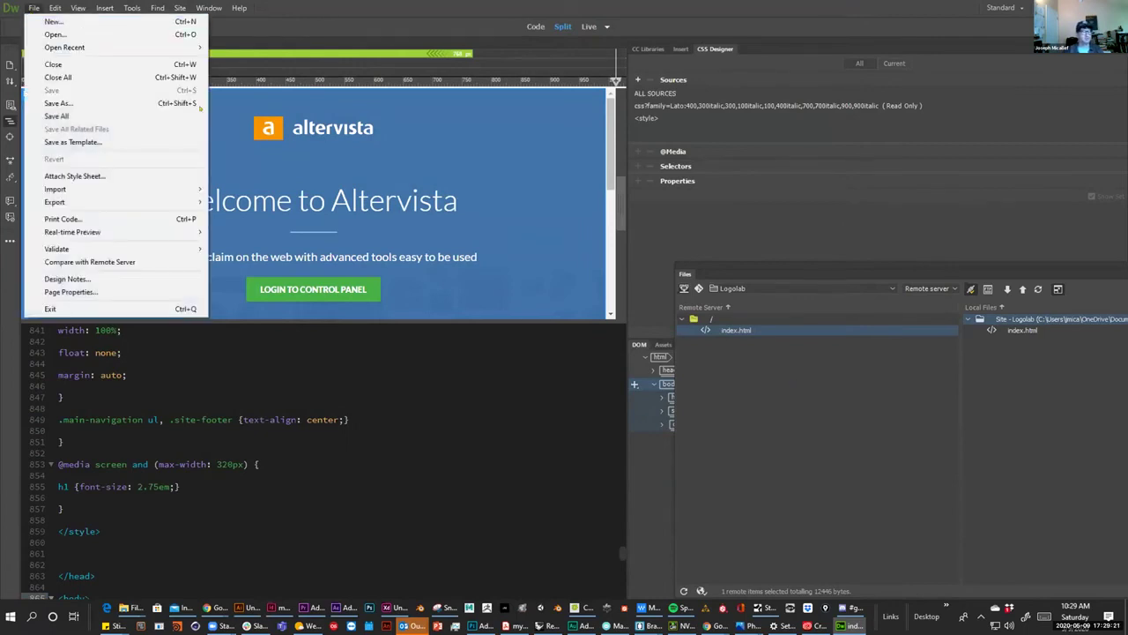
pyautogui.click(44, 22)
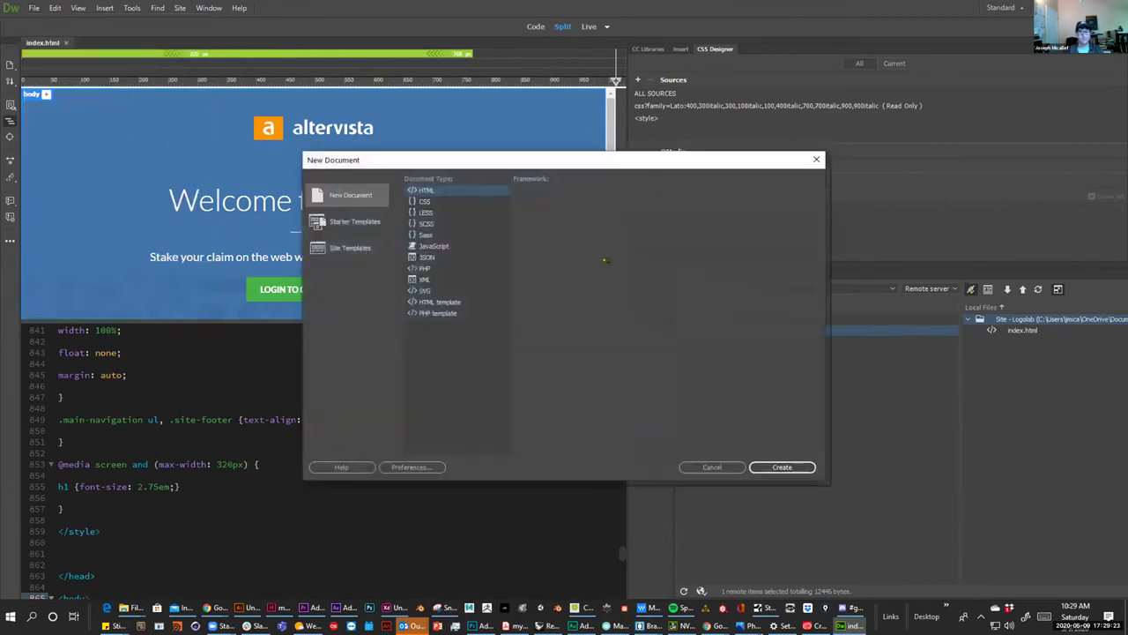
pyautogui.click(783, 467)
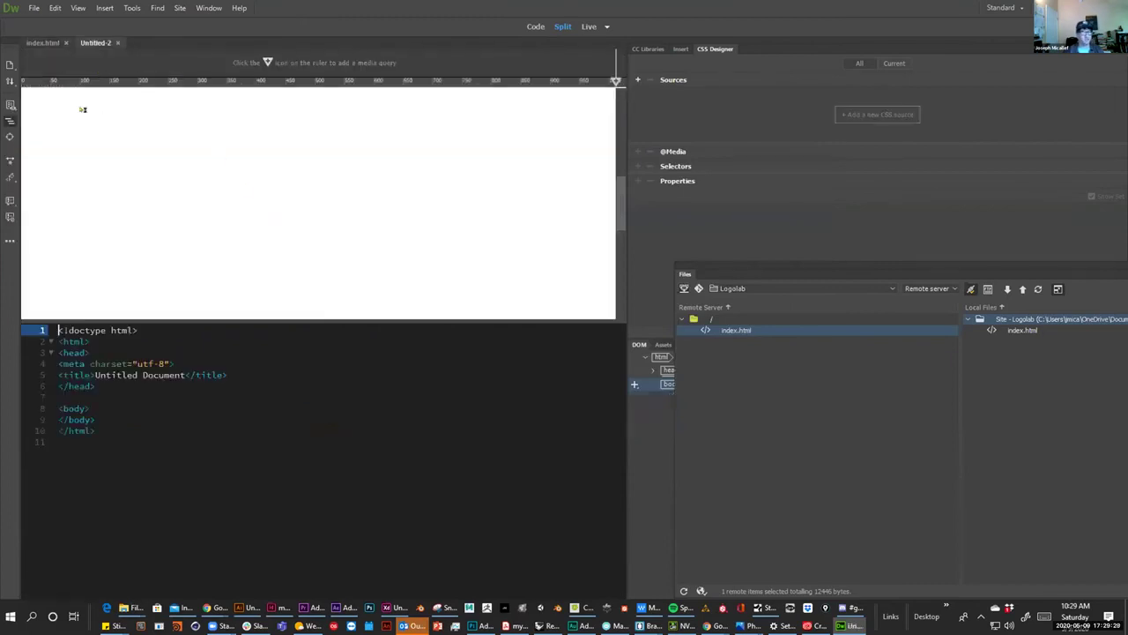
pyautogui.click(58, 397)
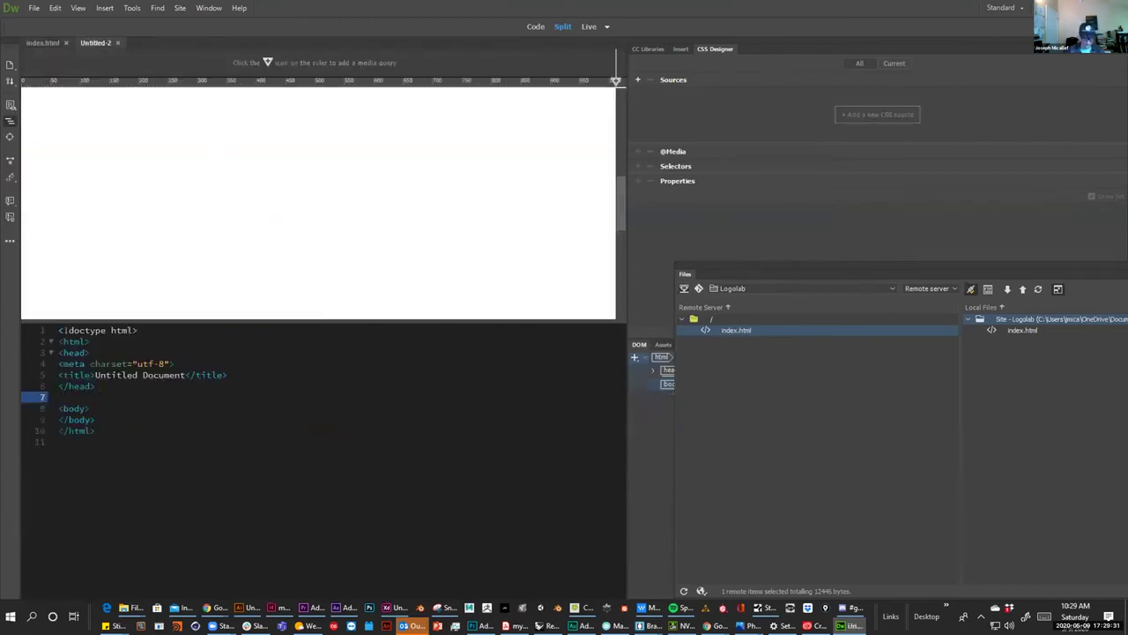
pyautogui.write('<h1')
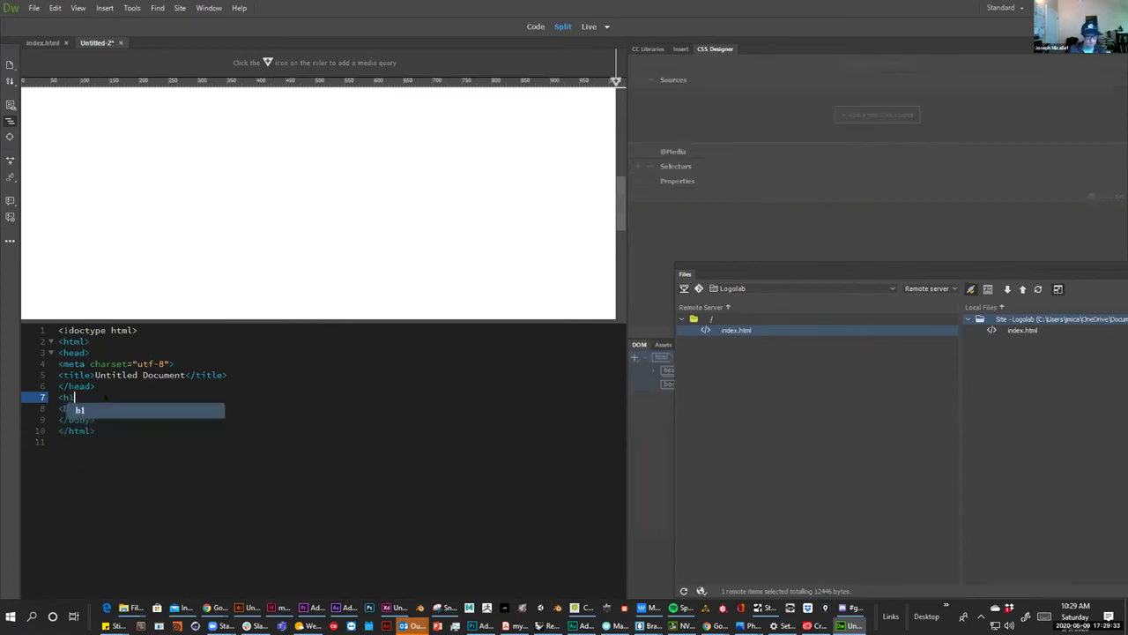
pyautogui.write('> ')
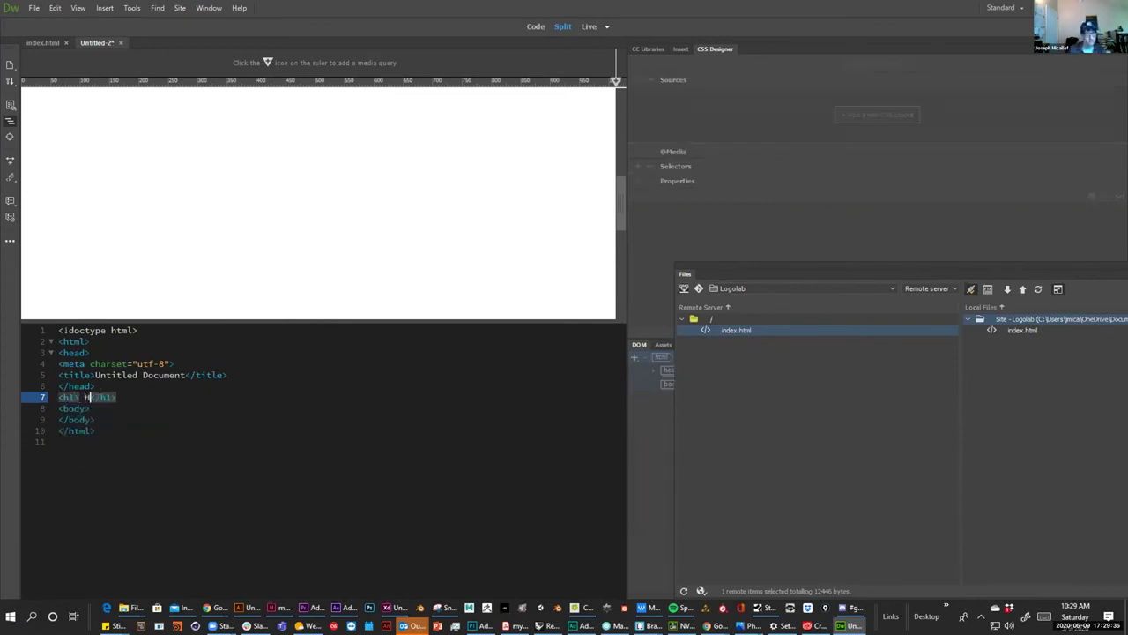
pyautogui.write('LogoLab')
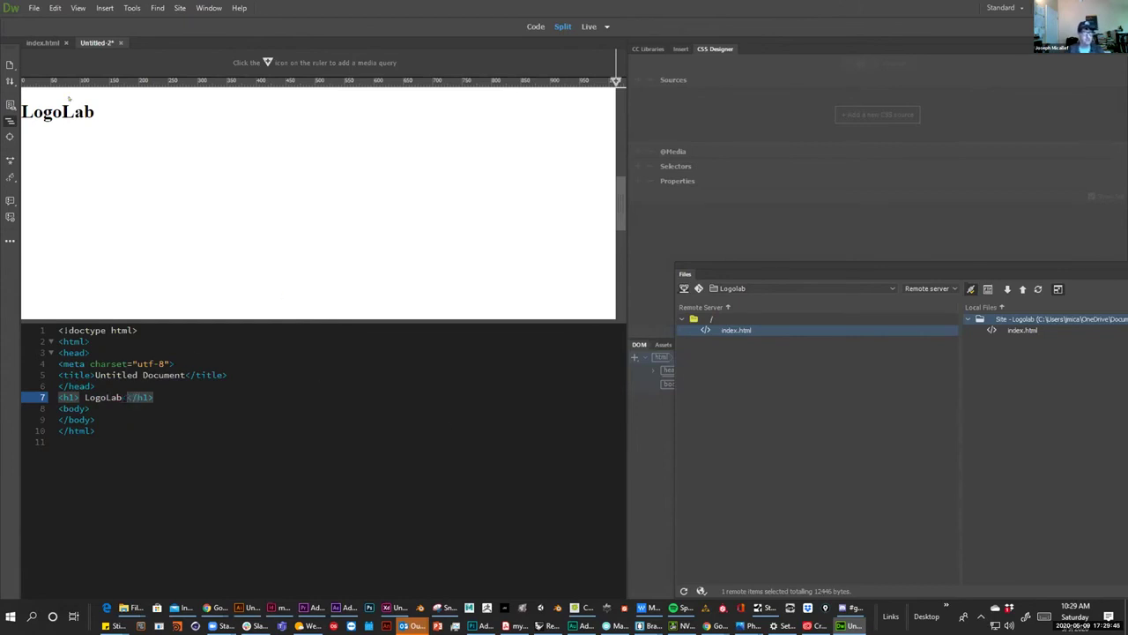
# Save the new LogoLab page over the existing index.html in the Unnamed Site 2 folder.
pyautogui.click(33, 8)
pyautogui.click(68, 105)
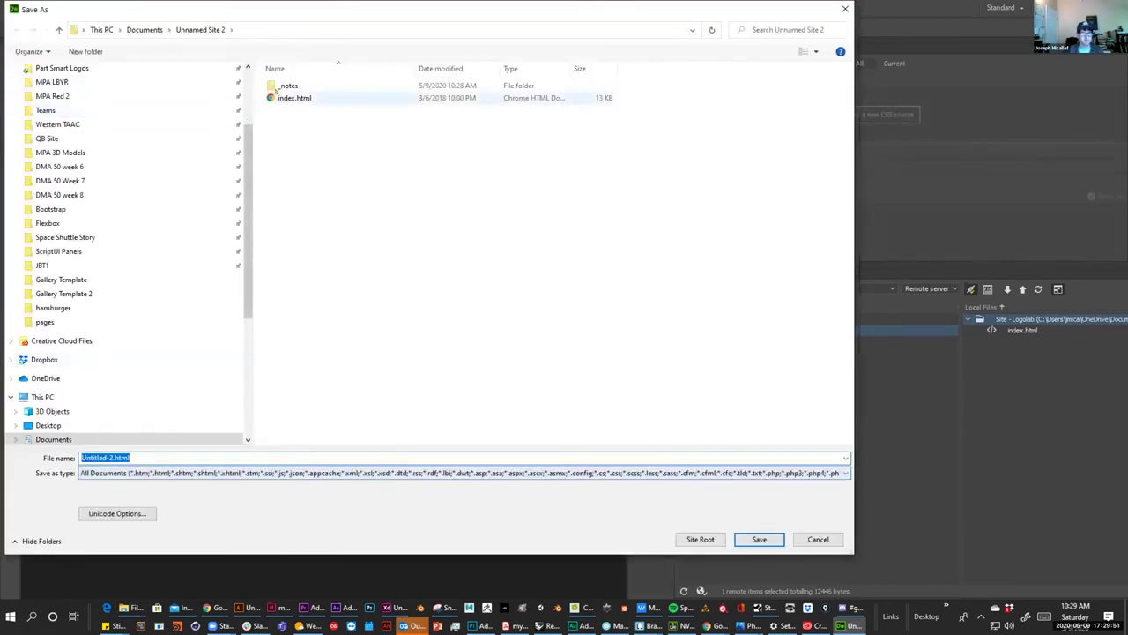
pyautogui.click(352, 98)
pyautogui.click(759, 539)
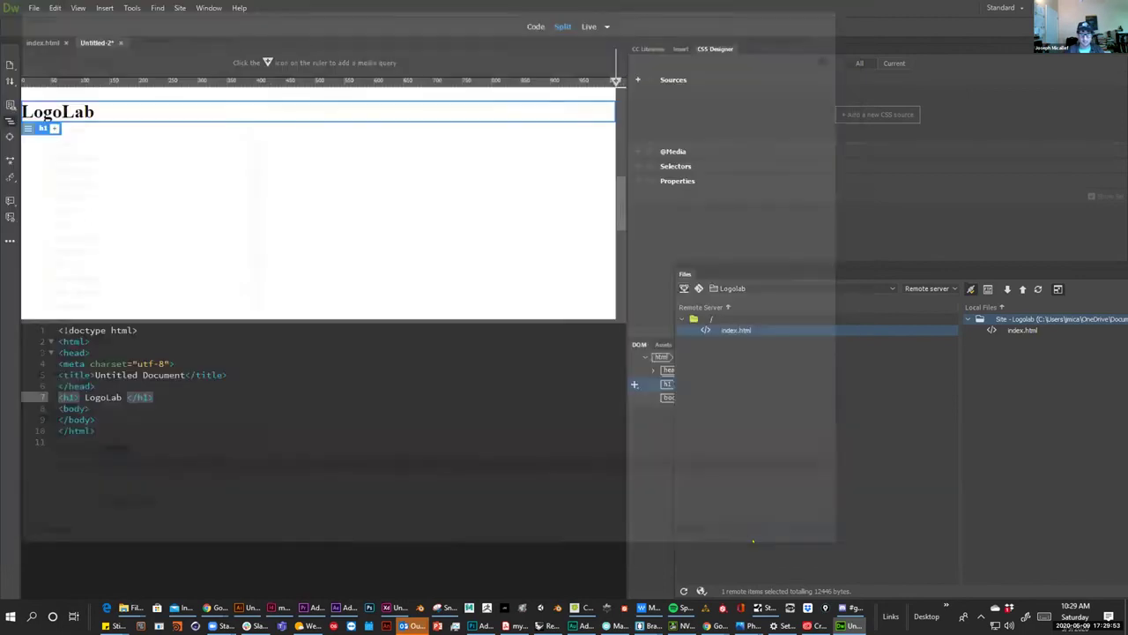
# Bring the Files panel into full view and upload the local index.html over the remote server's copy, including dependent files.
pyautogui.click(543, 343)
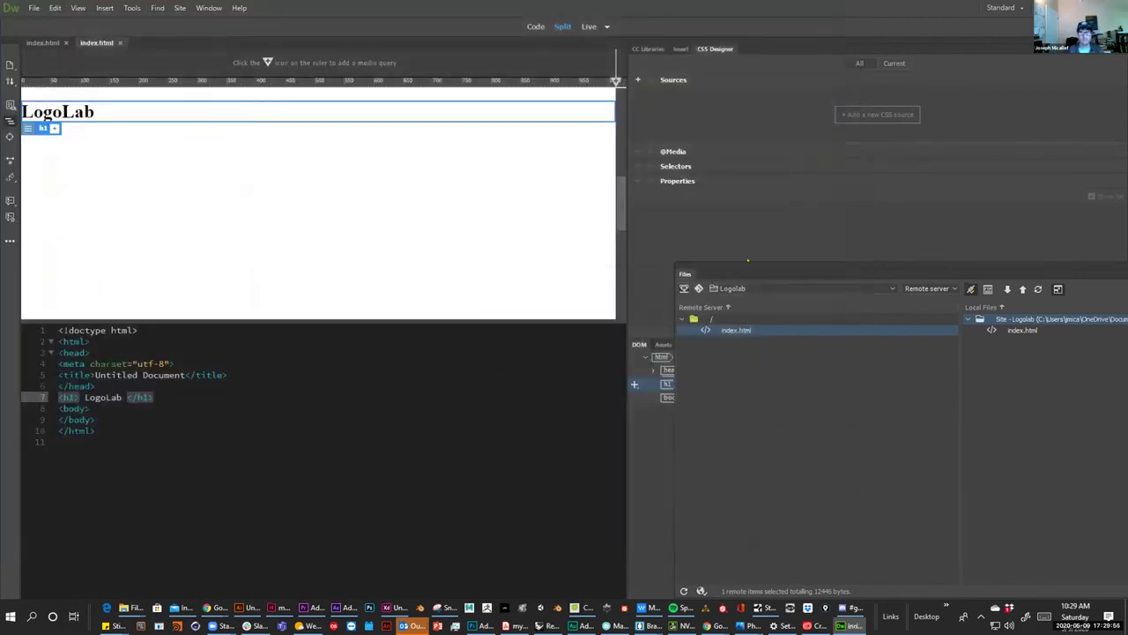
pyautogui.moveTo(685, 274); pyautogui.dragTo(223, 213)
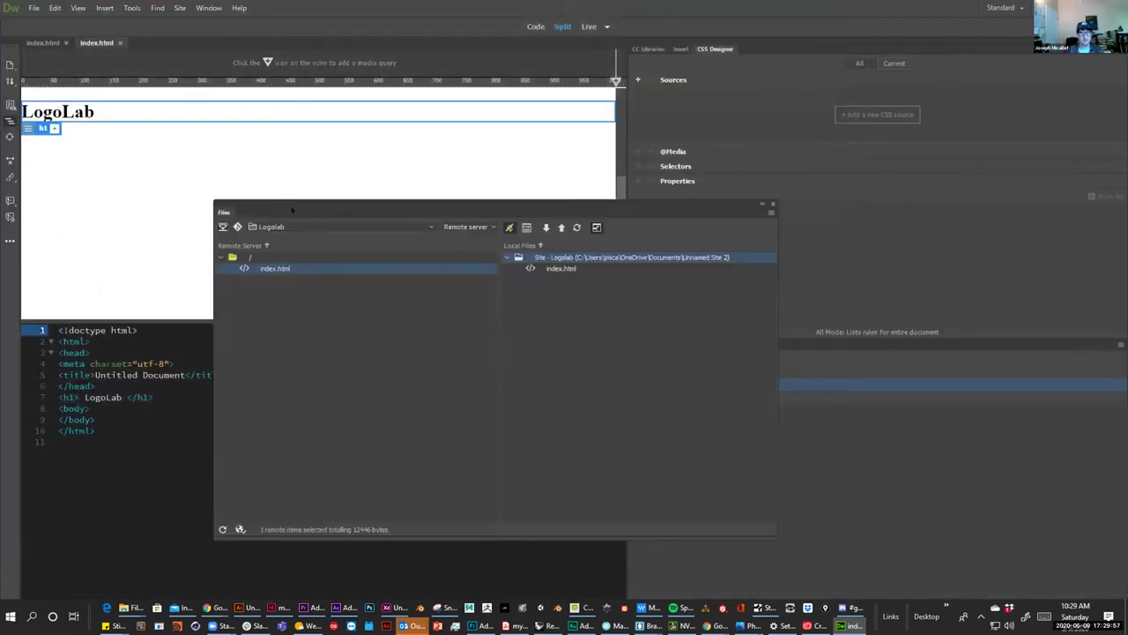
pyautogui.click(548, 268)
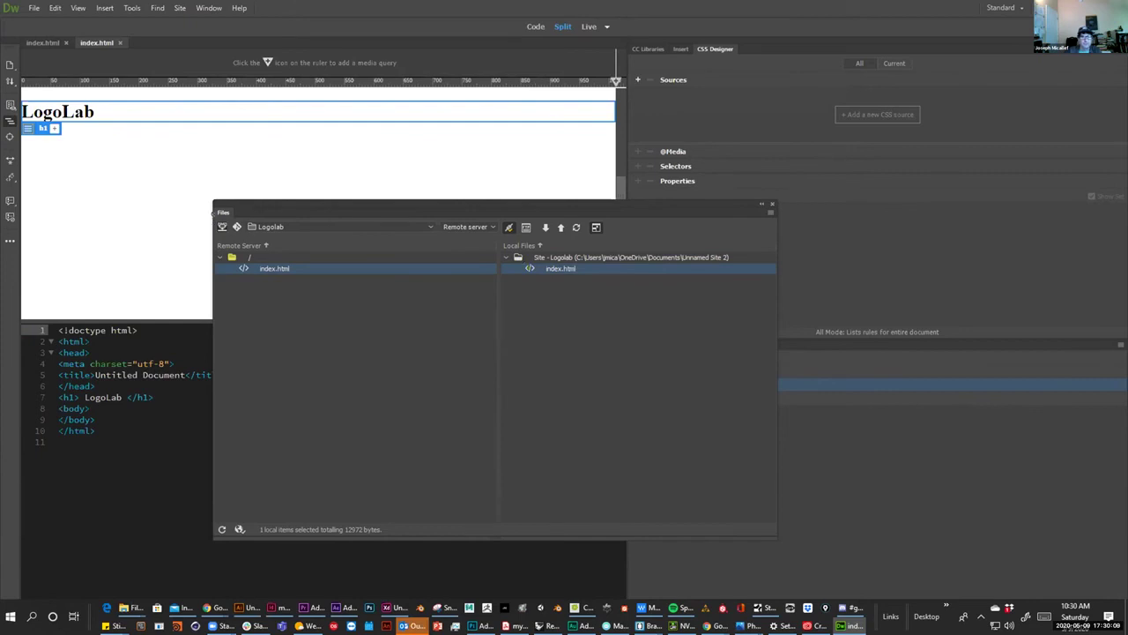
pyautogui.click(499, 335)
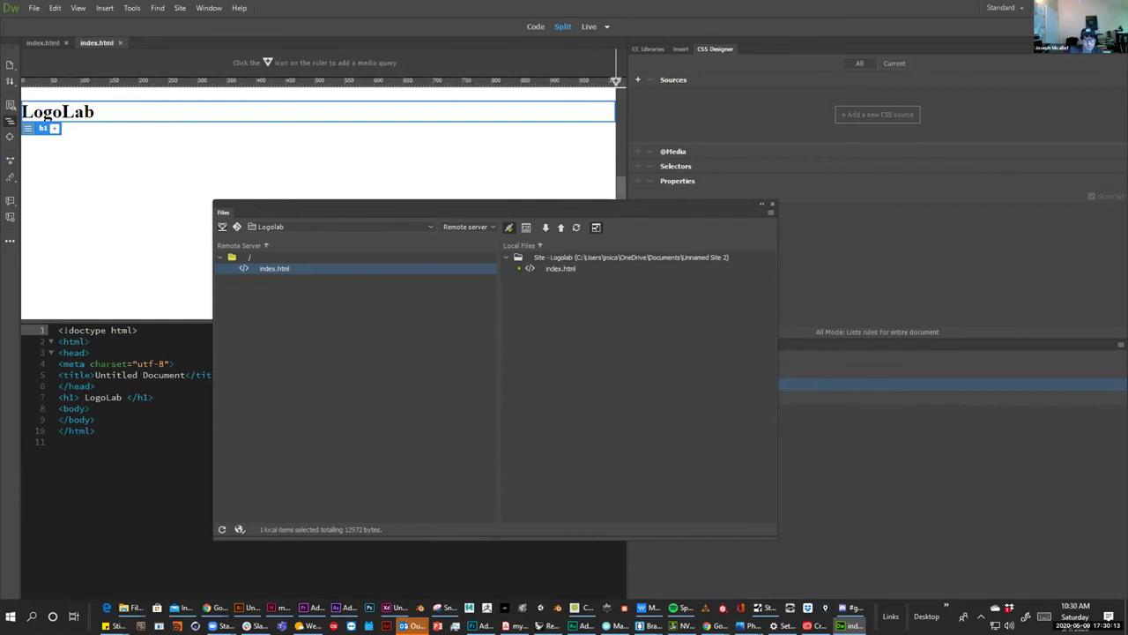
pyautogui.moveTo(540, 267); pyautogui.dragTo(497, 262)
pyautogui.moveTo(231, 250); pyautogui.dragTo(252, 278)
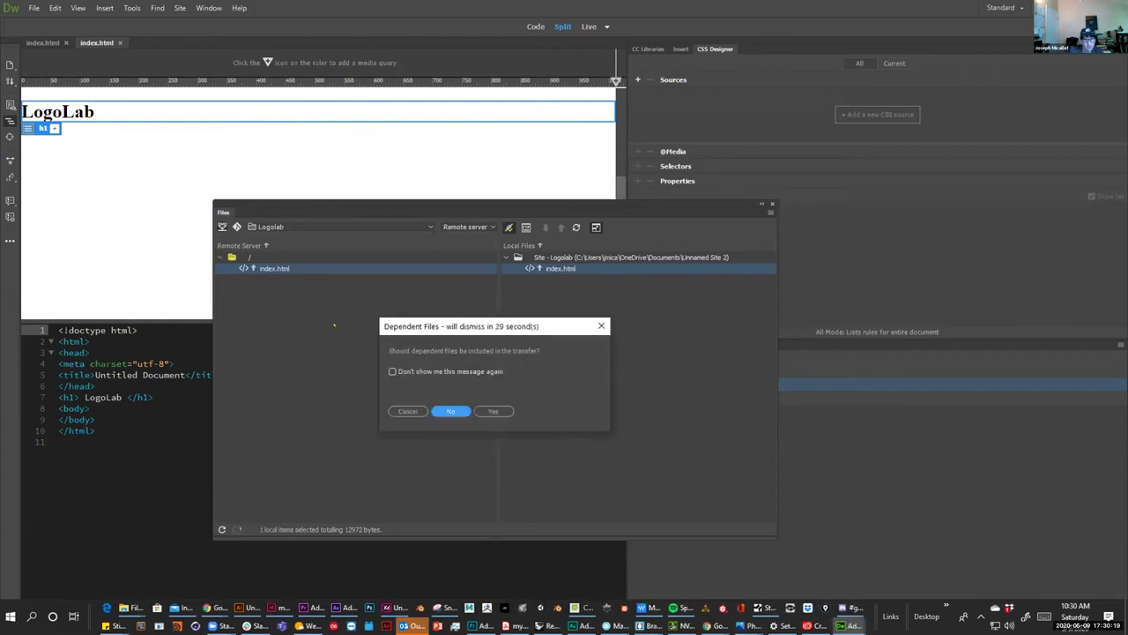
pyautogui.click(482, 411)
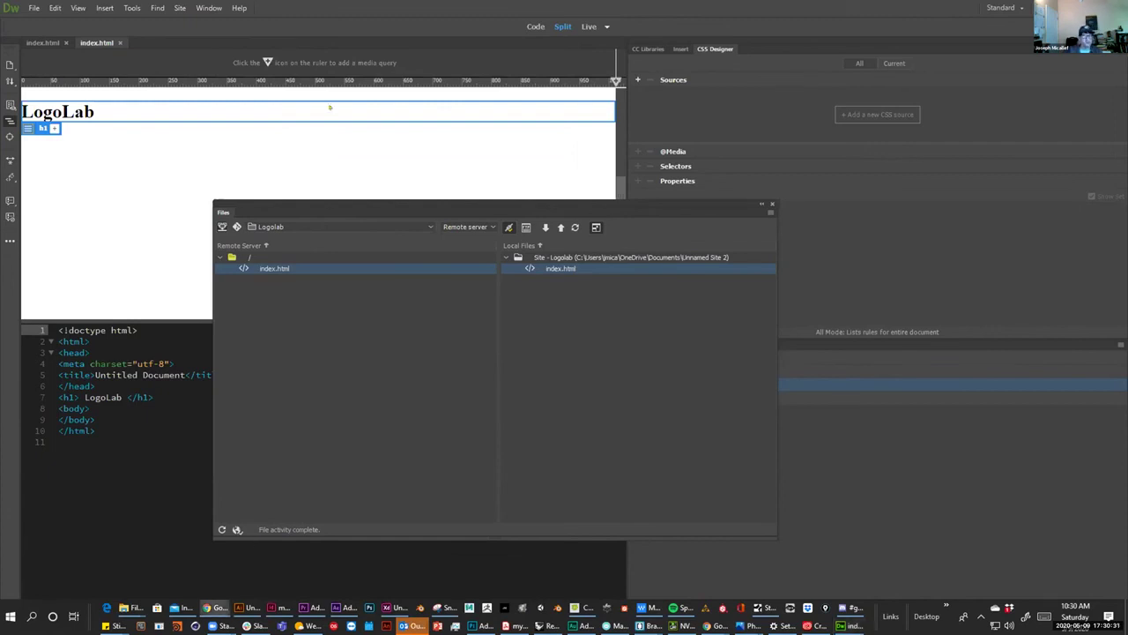
# Switch to Chrome and reload logolab.altervista.org to check the published page.
pyautogui.click(211, 608)
pyautogui.click(50, 30)
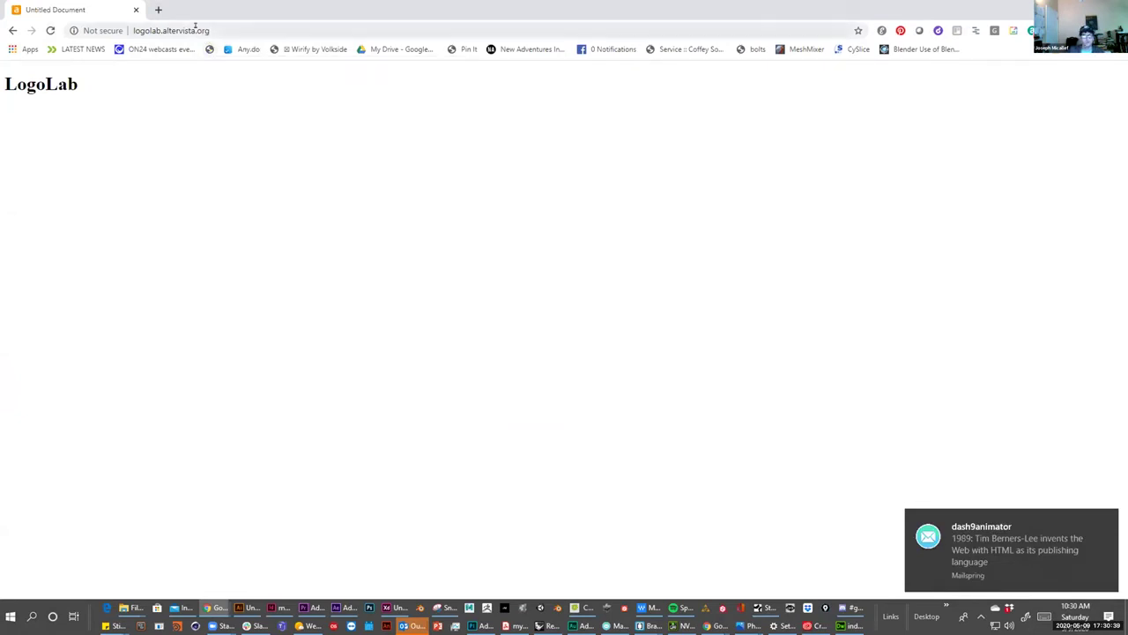
pyautogui.click(194, 29)
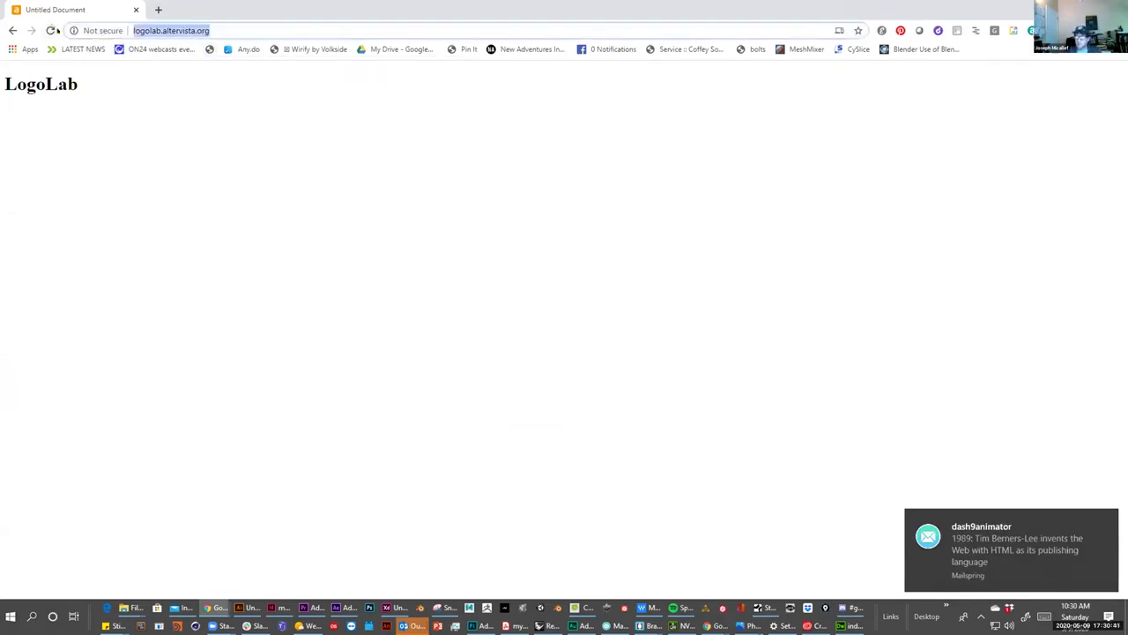